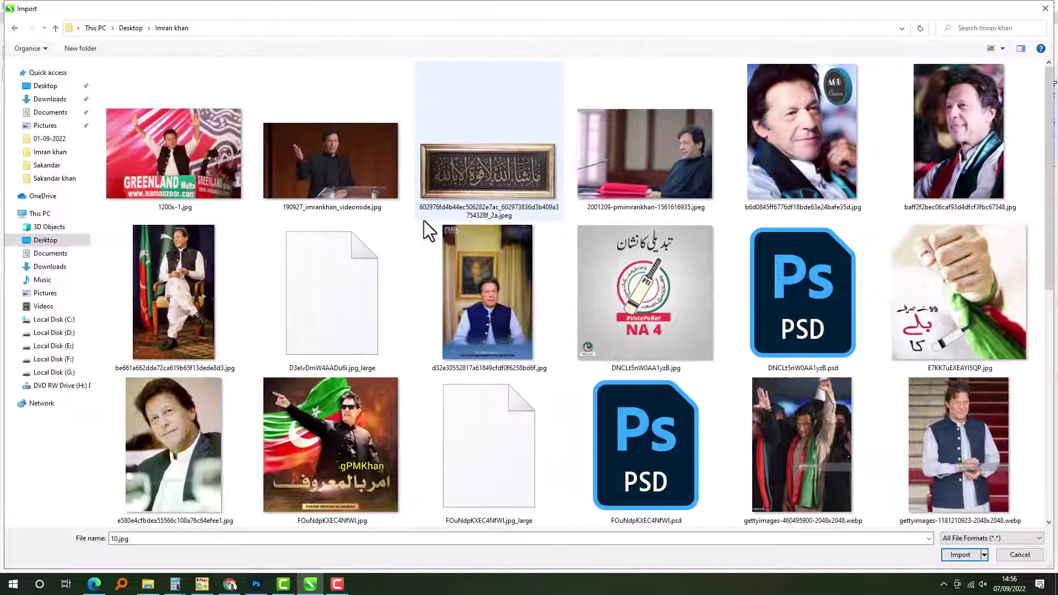
Step: Import maxresdefault.jpg from the Imran khan folder, centred on the page
{"action": "scroll", "coordinate": [424, 226], "scroll_direction": "down", "scroll_amount": 9}
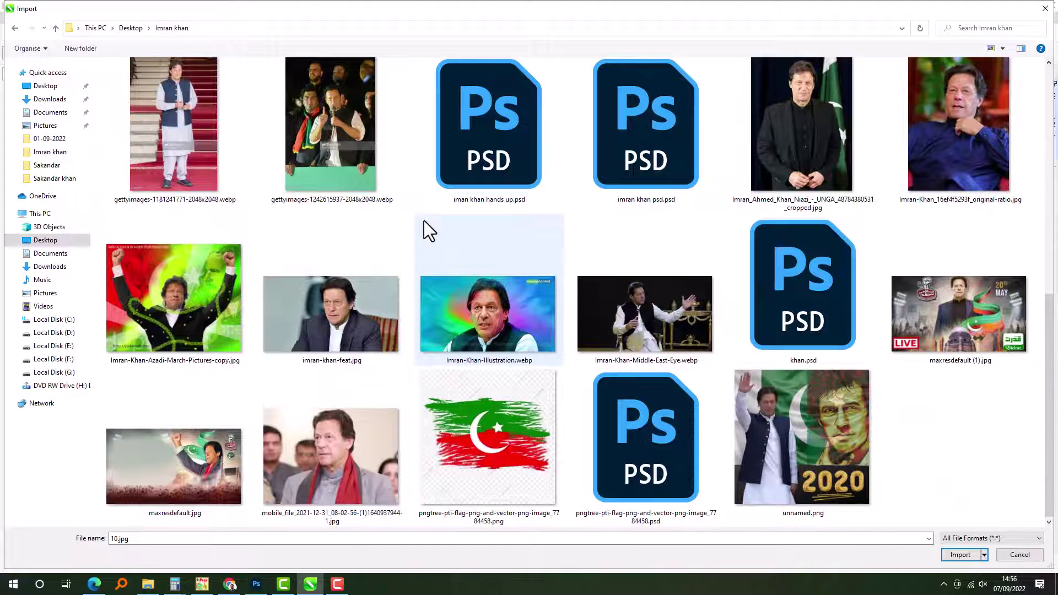
{"action": "double_click", "coordinate": [247, 460]}
{"action": "key", "text": "Return"}
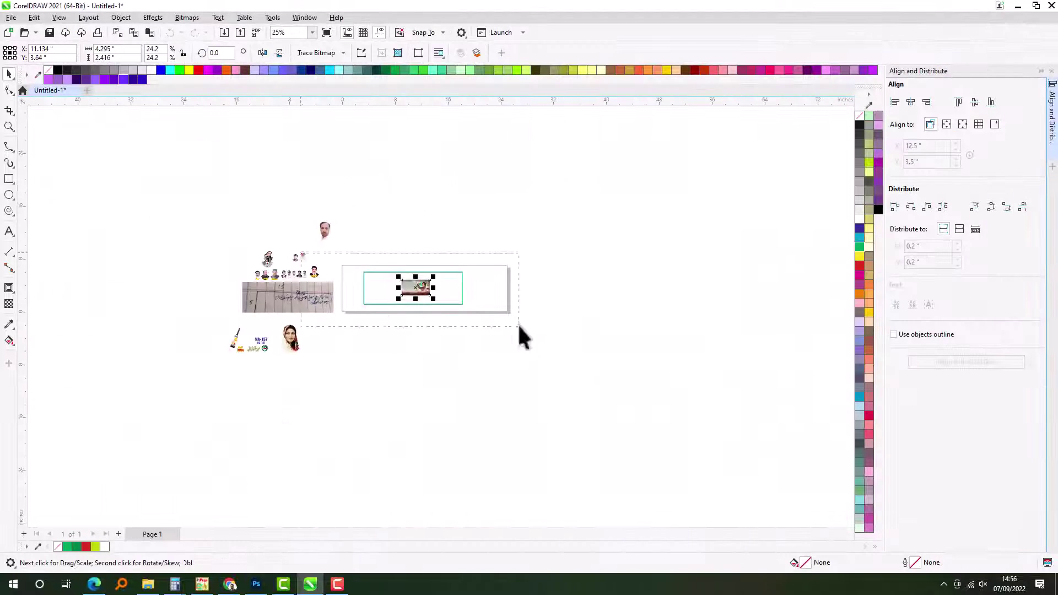
Step: Align the imported image with the green frame's lower-right corner and enlarge it to fill the frame's height
{"action": "scroll", "coordinate": [518, 323], "scroll_direction": "up", "scroll_amount": 3}
{"action": "left_click", "coordinate": [459, 270], "text": "shift"}
{"action": "key", "text": "r"}
{"action": "key", "text": "t"}
{"action": "key", "text": "b"}
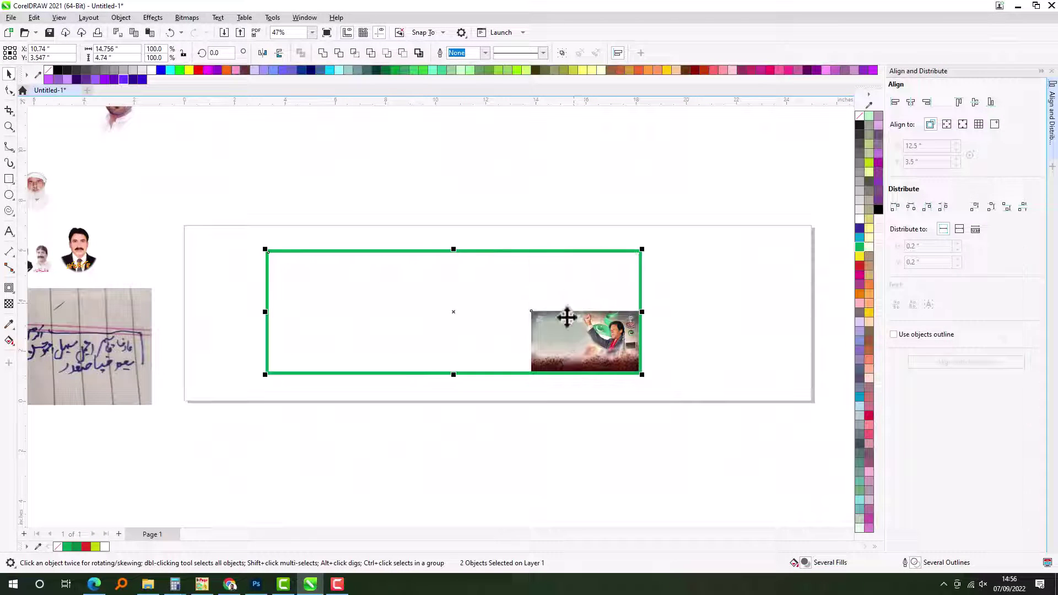
{"action": "left_click", "coordinate": [568, 314]}
{"action": "left_click_drag", "start_coordinate": [532, 309], "coordinate": [428, 205]}
{"action": "scroll", "coordinate": [265, 198], "scroll_direction": "down", "scroll_amount": 2}
{"action": "scroll", "coordinate": [538, 307], "scroll_direction": "up", "scroll_amount": 3}
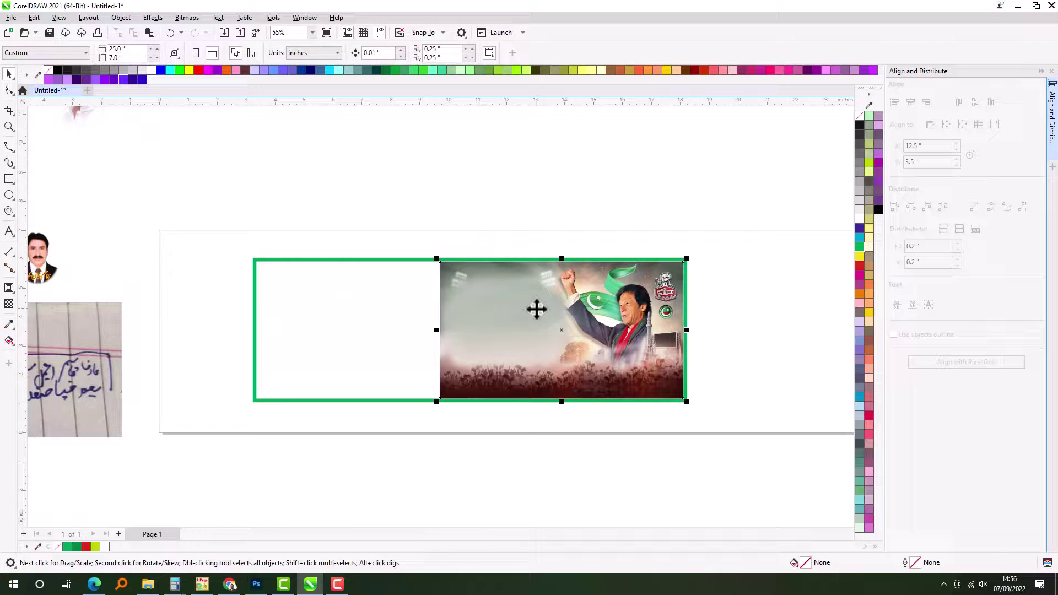
Step: Apply a fountain transparency to the Imran Khan image so that its left side fades out into the white banner
{"action": "left_click", "coordinate": [9, 303]}
{"action": "left_click_drag", "start_coordinate": [471, 321], "coordinate": [342, 323]}
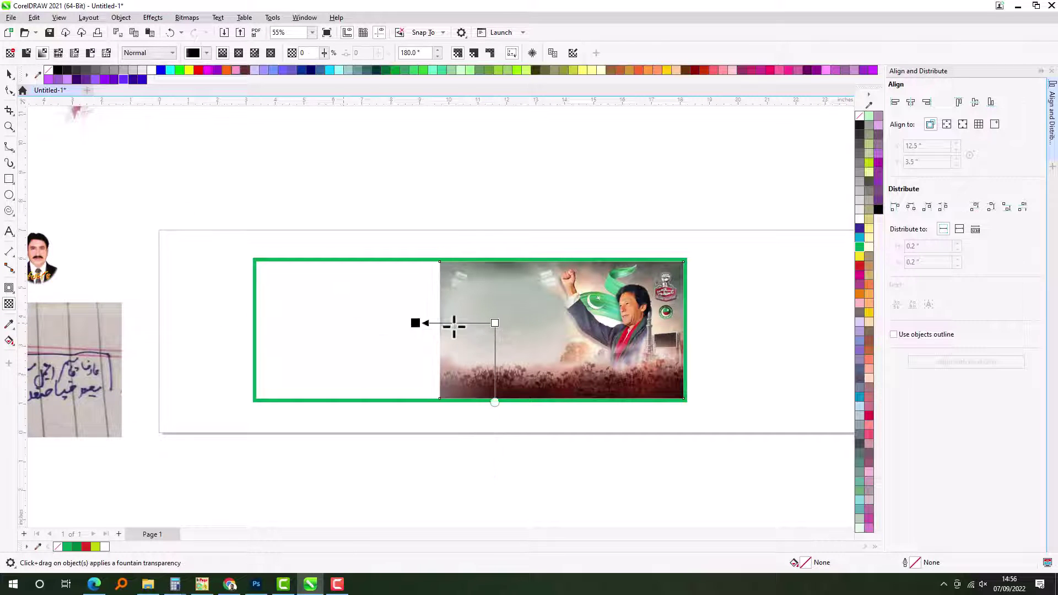
{"action": "left_click_drag", "start_coordinate": [454, 326], "coordinate": [476, 331]}
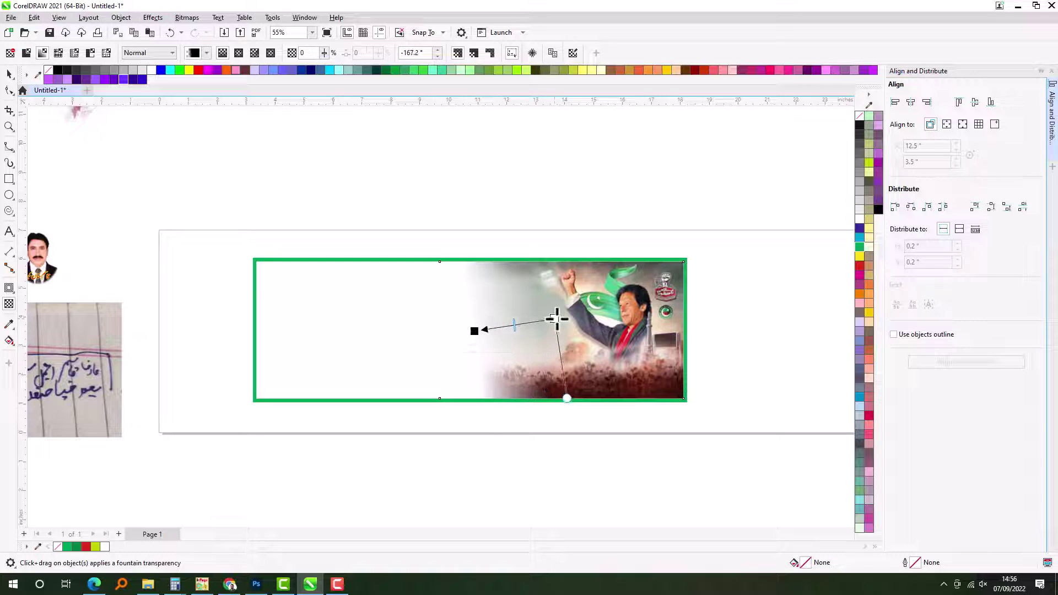
{"action": "left_click_drag", "start_coordinate": [557, 318], "coordinate": [558, 317]}
{"action": "key", "text": "space"}
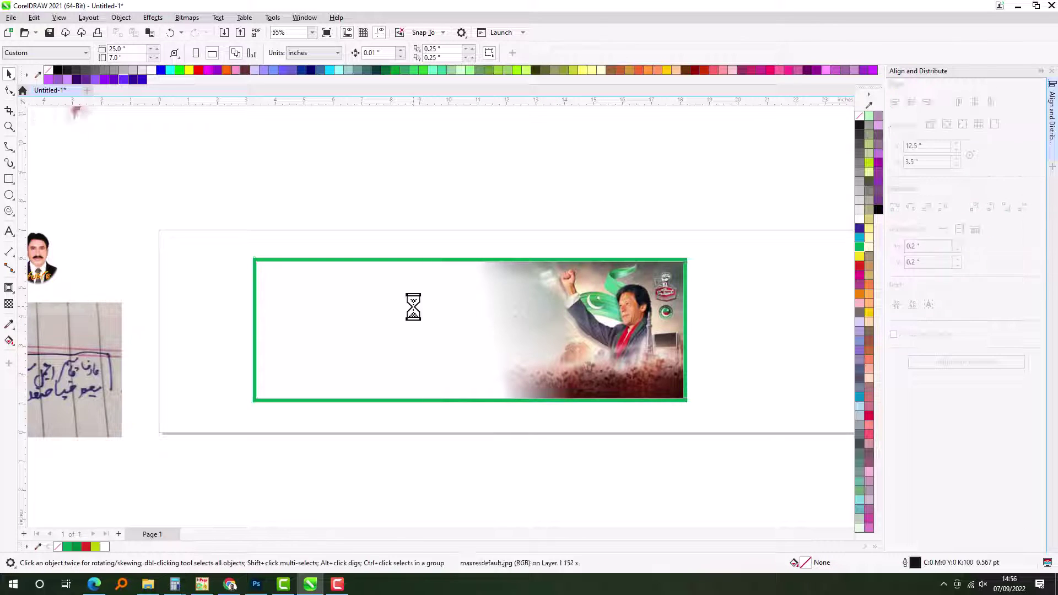
{"action": "scroll", "coordinate": [414, 307], "scroll_direction": "down", "scroll_amount": 1}
{"action": "left_click", "coordinate": [269, 381]}
{"action": "left_click", "coordinate": [411, 323]}
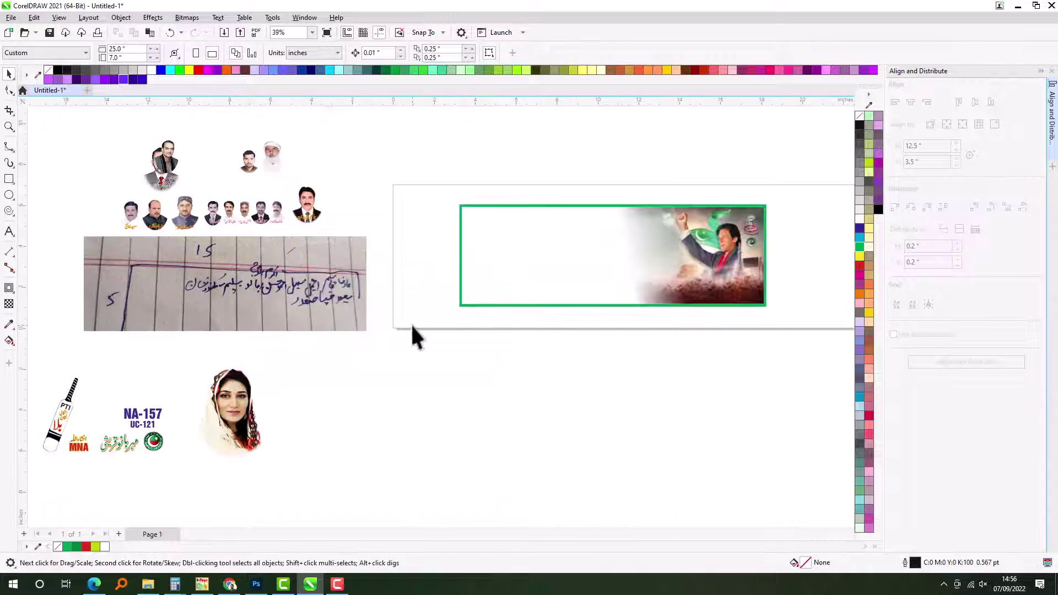
Step: Open the existing drawing Office.cdr from the client's folder on Local Disk (D:)
{"action": "key", "text": "ctrl+o"}
{"action": "key", "text": "alt+Up"}
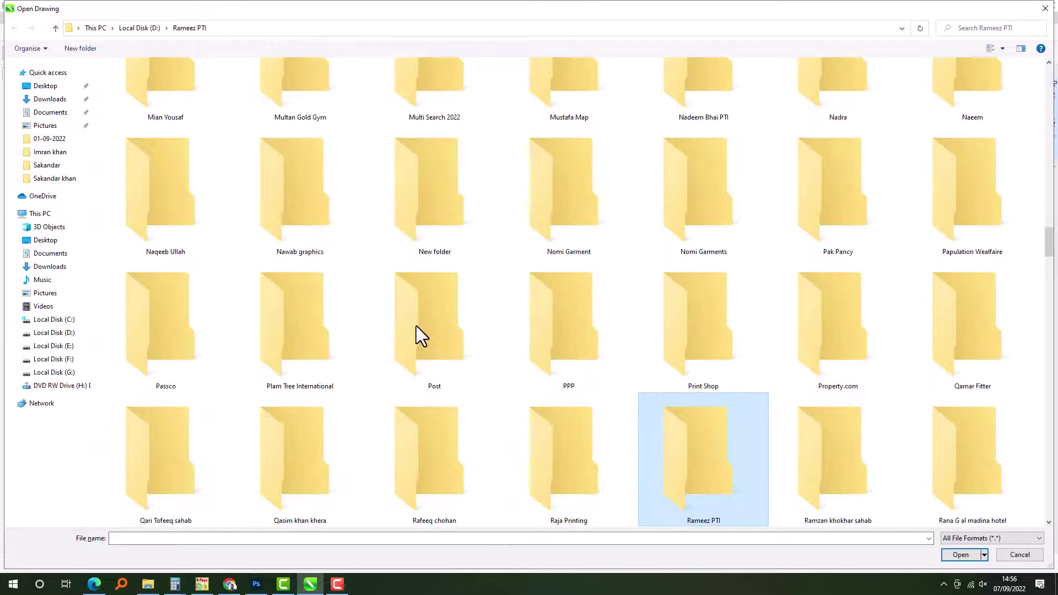
{"action": "key", "text": "alt+Up"}
{"action": "key", "text": "alt+Up"}
{"action": "key", "text": "Return"}
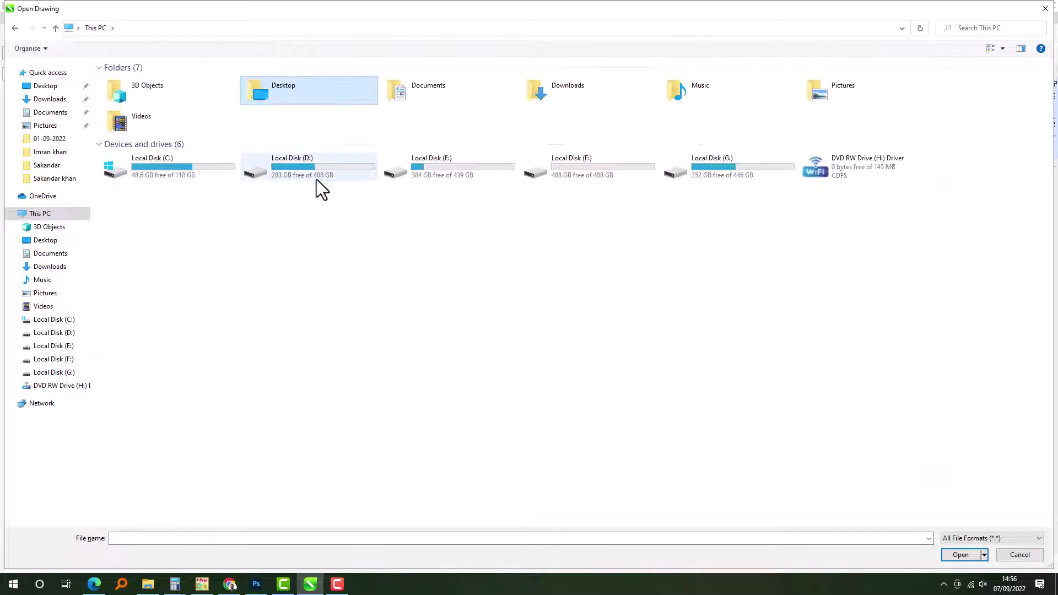
{"action": "double_click", "coordinate": [316, 178]}
{"action": "key", "text": "q"}
{"action": "key", "text": "q"}
{"action": "key", "text": "Escape"}
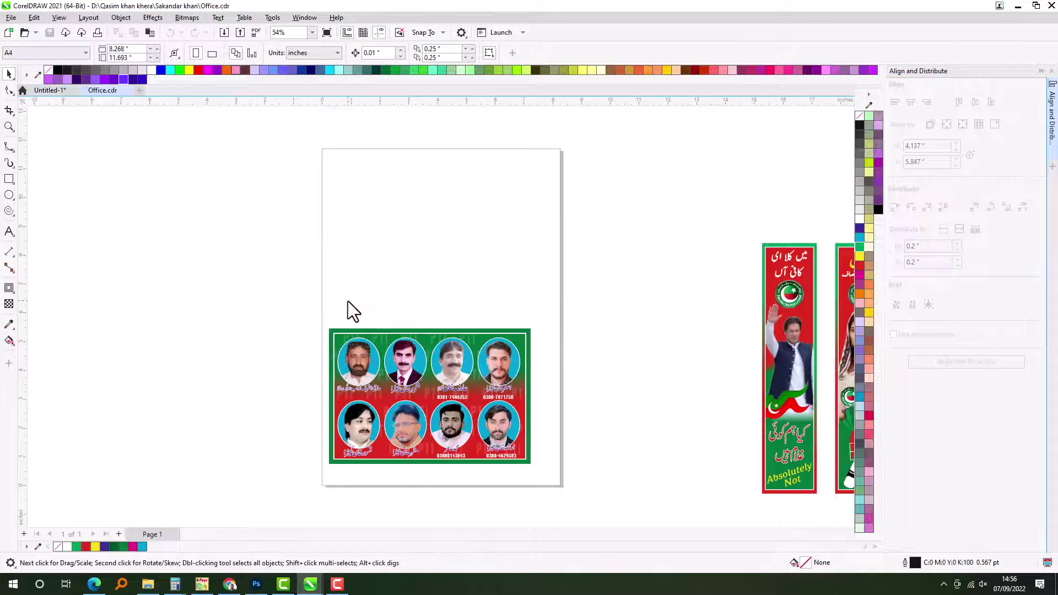
Step: Copy the vertical banner showing the woman from Office.cdr into the Untitled-1 drawing, at the page's right edge
{"action": "key", "text": "F4"}
{"action": "left_click", "coordinate": [408, 191]}
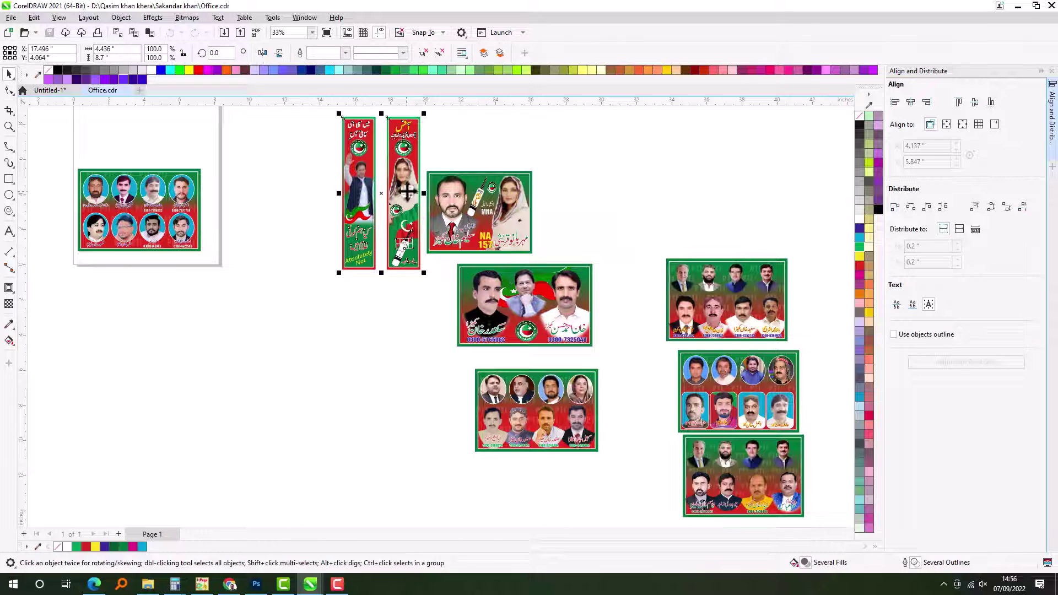
{"action": "left_click", "coordinate": [408, 191]}
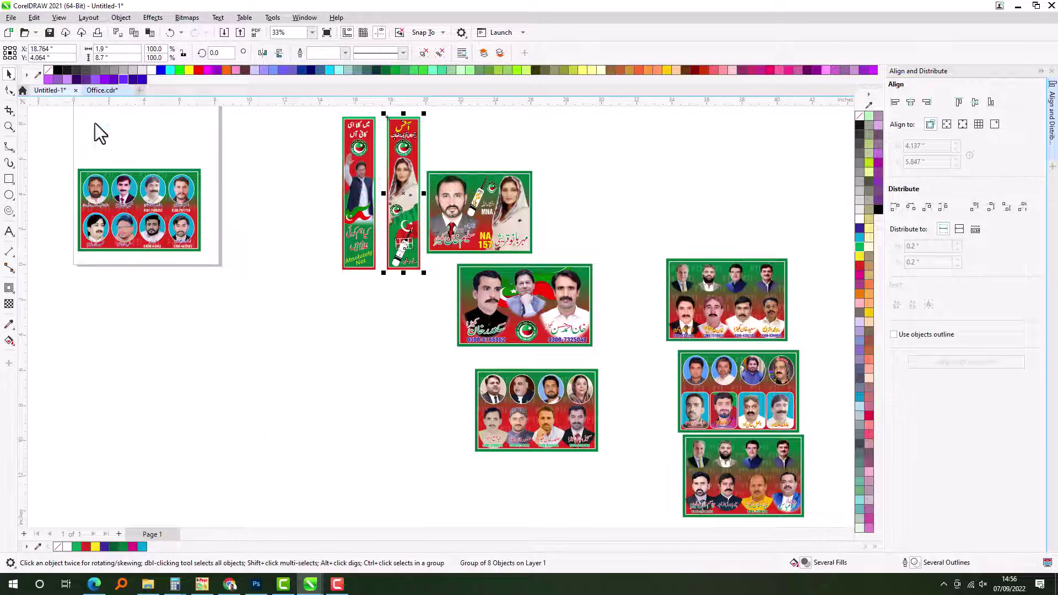
{"action": "left_click_drag", "start_coordinate": [95, 123], "coordinate": [619, 267]}
{"action": "scroll", "coordinate": [700, 309], "scroll_direction": "up", "scroll_amount": 2}
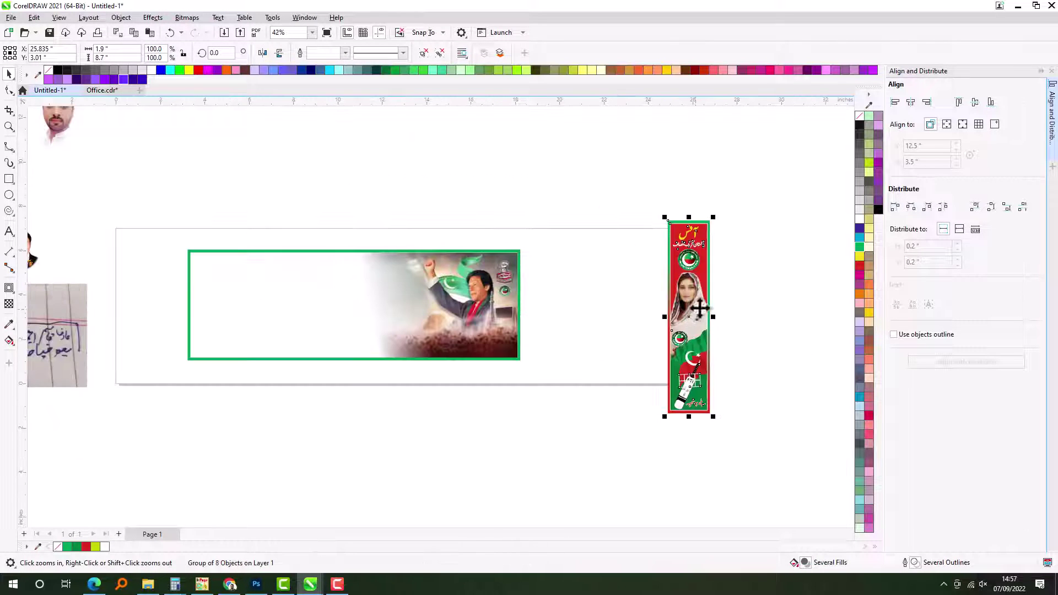
Step: Try the woman's portrait from the copied vertical banner, mirrored horizontally, at the left end of the green frame
{"action": "right_click", "coordinate": [701, 309]}
{"action": "left_click", "coordinate": [733, 241]}
{"action": "left_click_drag", "start_coordinate": [703, 282], "coordinate": [369, 197]}
{"action": "left_click", "coordinate": [265, 57]}
{"action": "scroll", "coordinate": [471, 347], "scroll_direction": "down", "scroll_amount": 2}
{"action": "scroll", "coordinate": [260, 292], "scroll_direction": "up", "scroll_amount": 3}
{"action": "left_click_drag", "start_coordinate": [313, 234], "coordinate": [302, 203]}
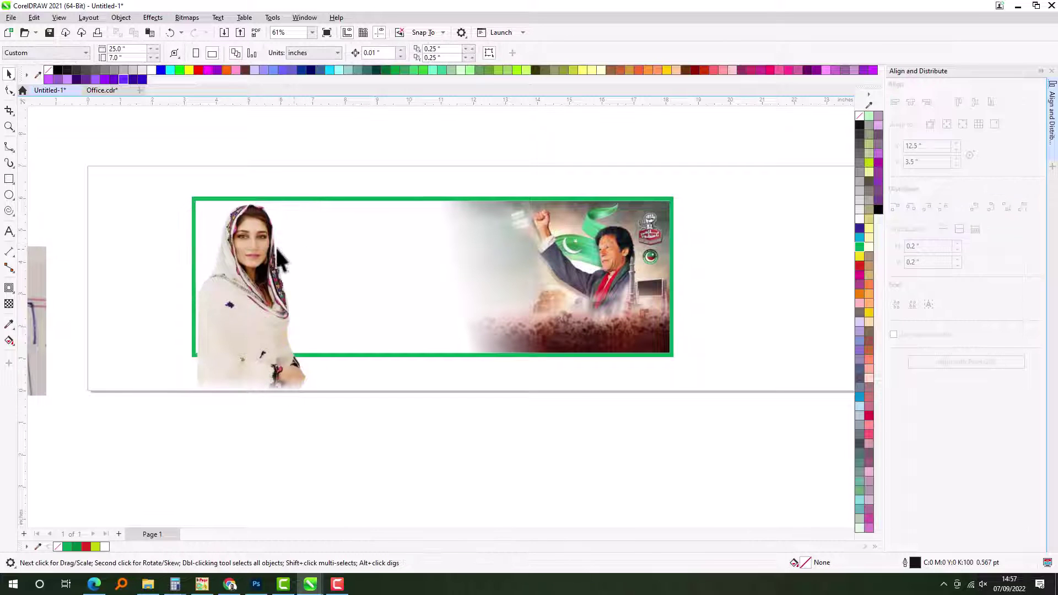
{"action": "key", "text": "ctrl+z"}
{"action": "key", "text": "ctrl+z"}
{"action": "key", "text": "ctrl+z"}
{"action": "scroll", "coordinate": [308, 241], "scroll_direction": "down", "scroll_amount": 3}
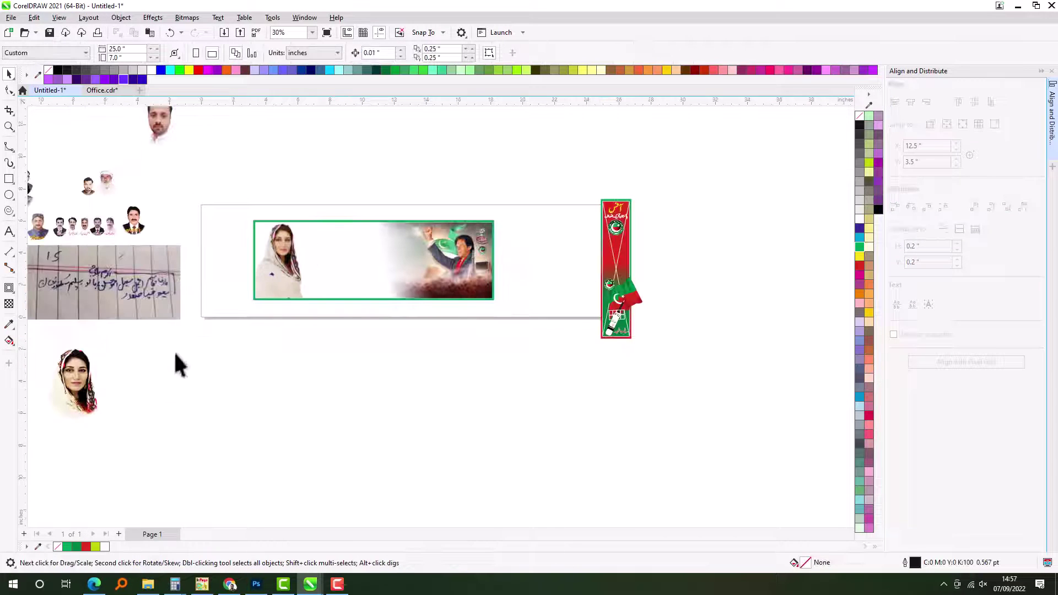
Step: Replace the woman's portrait in the frame with her separate head-and-scarf portrait, placed at the frame's left end
{"action": "left_click", "coordinate": [210, 258]}
{"action": "left_click_drag", "start_coordinate": [210, 258], "coordinate": [223, 229]}
{"action": "scroll", "coordinate": [414, 324], "scroll_direction": "up", "scroll_amount": 3}
{"action": "key", "text": "Delete"}
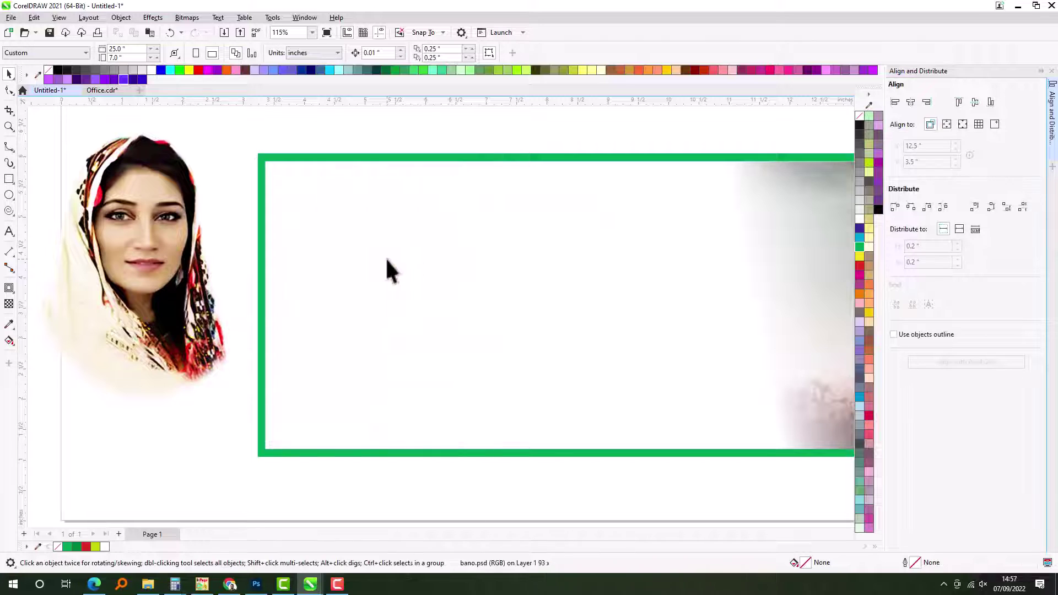
{"action": "scroll", "coordinate": [386, 257], "scroll_direction": "down", "scroll_amount": 2}
{"action": "left_click_drag", "start_coordinate": [268, 255], "coordinate": [402, 253]}
{"action": "key", "text": "Escape"}
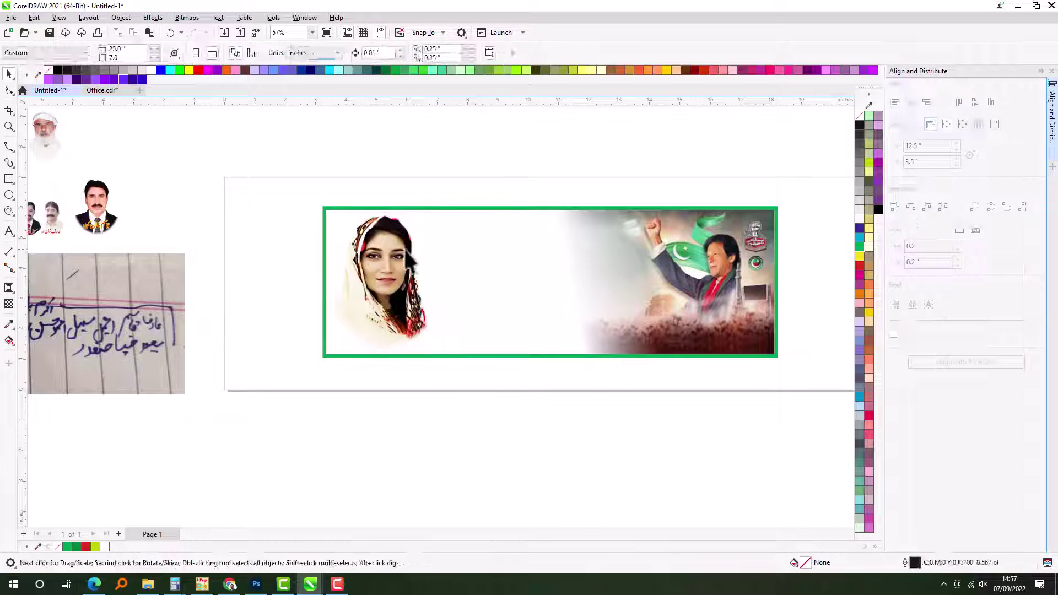
Step: Import pngtree-pti-flag-png-and-vector-png-image_7784458.psd over the woman's portrait and trim the empty strips above and below the flag
{"action": "left_click", "coordinate": [224, 32]}
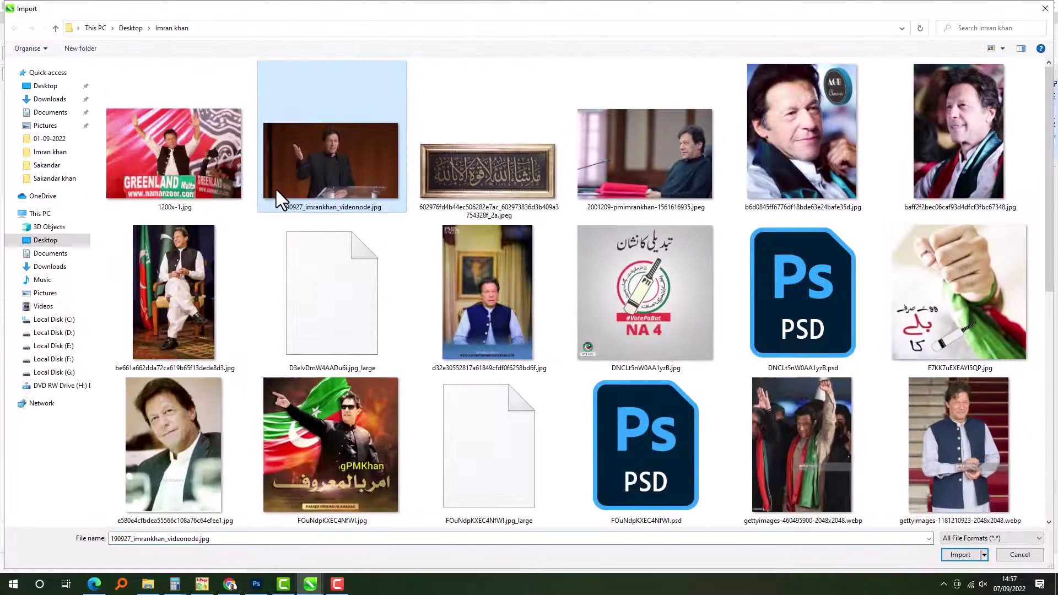
{"action": "scroll", "coordinate": [277, 189], "scroll_direction": "down", "scroll_amount": 5}
{"action": "left_click", "coordinate": [614, 438]}
{"action": "double_click", "coordinate": [612, 434]}
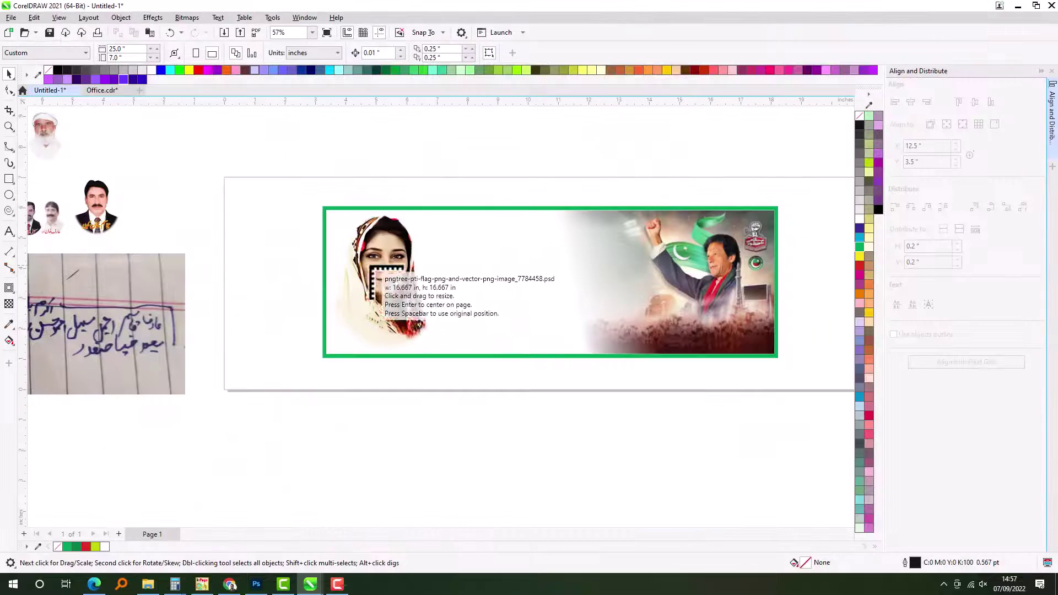
{"action": "left_click_drag", "start_coordinate": [367, 264], "coordinate": [457, 354]}
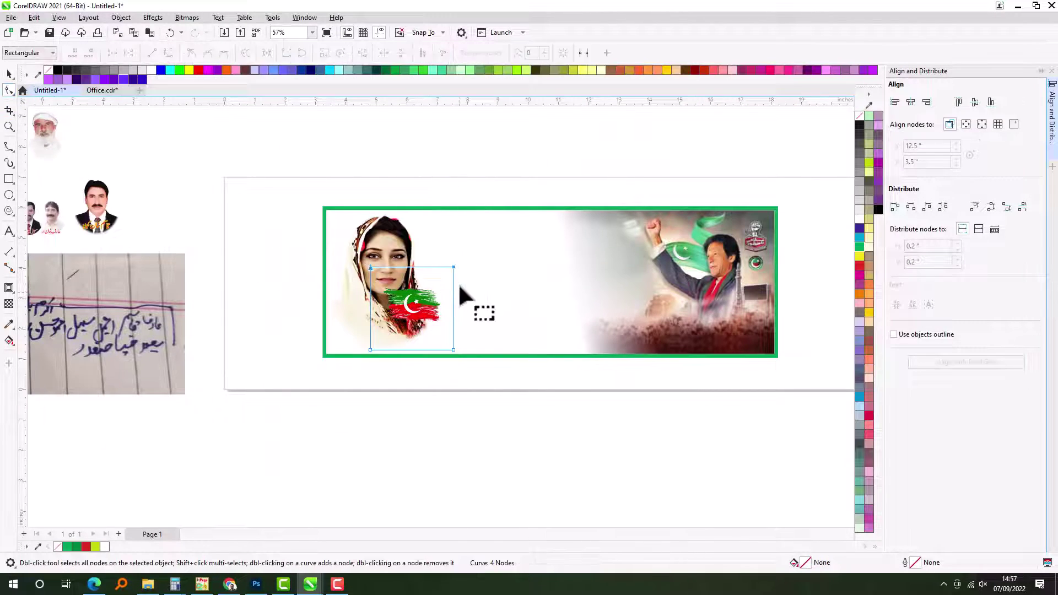
{"action": "left_click_drag", "start_coordinate": [453, 277], "coordinate": [452, 284]}
{"action": "left_click_drag", "start_coordinate": [455, 351], "coordinate": [455, 337]}
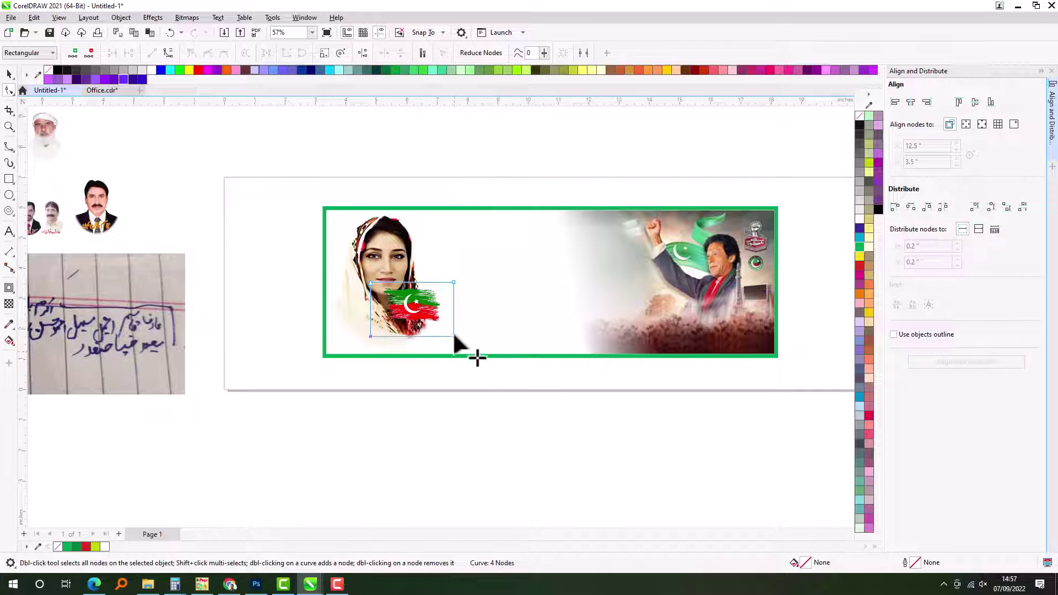
{"action": "key", "text": "space"}
Step: Enlarge the flag over the left part of the banner and rotate it counterclockwise to a slight tilt
{"action": "left_click_drag", "start_coordinate": [457, 280], "coordinate": [439, 237]}
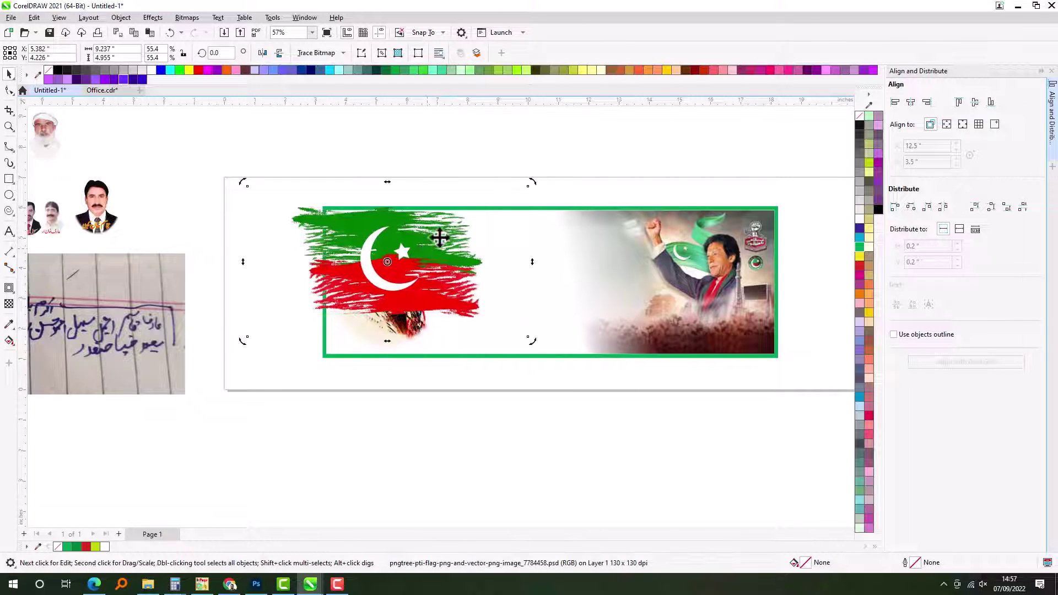
{"action": "left_click_drag", "start_coordinate": [536, 190], "coordinate": [571, 249]}
{"action": "left_click", "coordinate": [520, 324]}
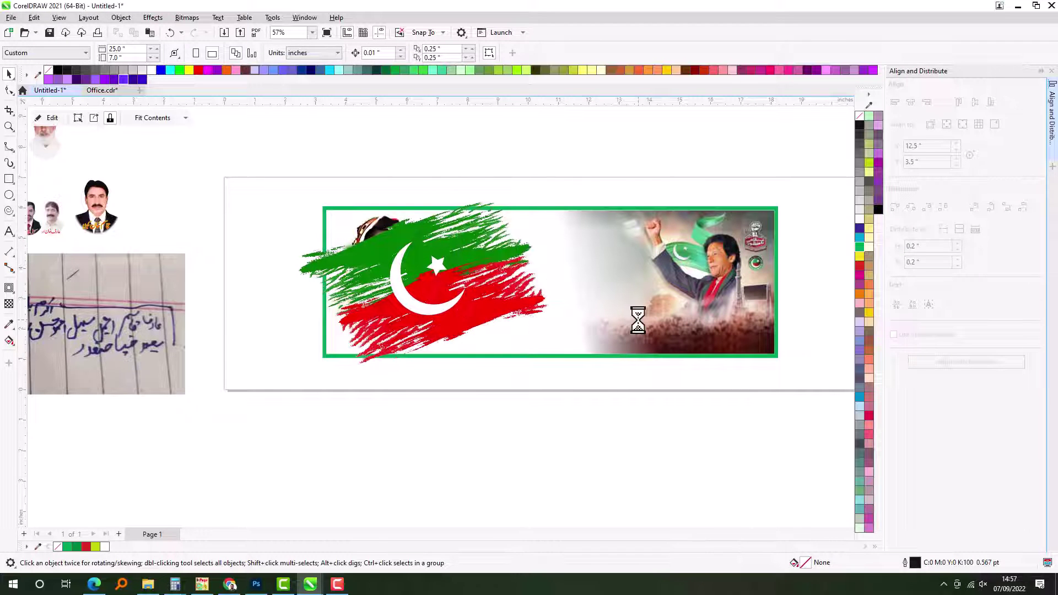
Step: Clip the flag inside the green frame, behind the woman's portrait
{"action": "left_click", "coordinate": [428, 304]}
{"action": "key", "text": "Escape"}
{"action": "scroll", "coordinate": [336, 236], "scroll_direction": "down", "scroll_amount": 3}
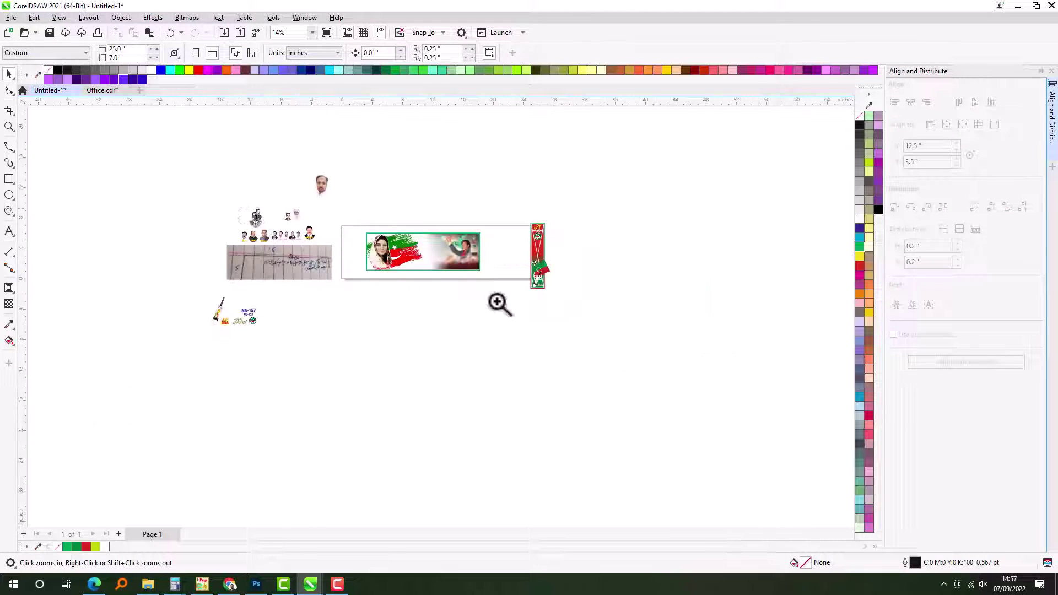
Step: Move the vertical banner clear of the page and separate the two overlapping men's portraits beside the page
{"action": "left_click_drag", "start_coordinate": [591, 321], "coordinate": [685, 321]}
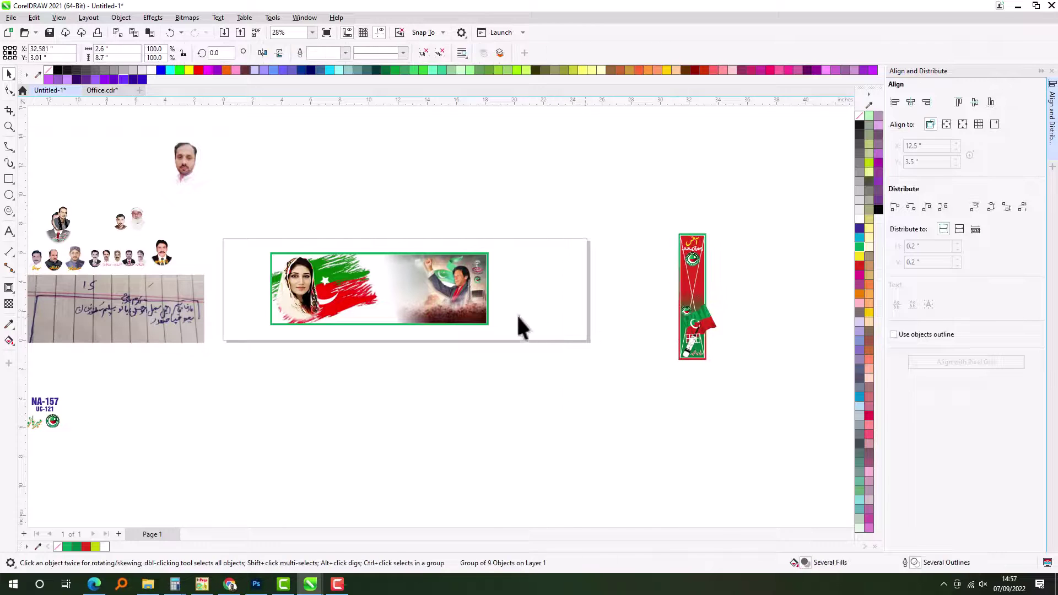
{"action": "left_click_drag", "start_coordinate": [87, 206], "coordinate": [121, 190]}
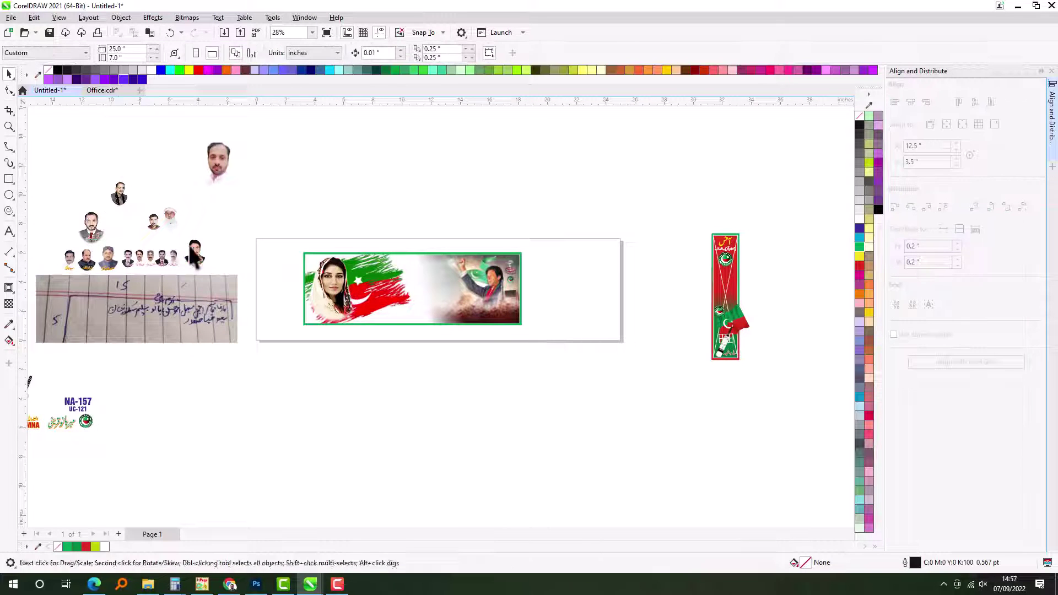
{"action": "scroll", "coordinate": [463, 356], "scroll_direction": "down", "scroll_amount": 2}
{"action": "scroll", "coordinate": [463, 356], "scroll_direction": "up", "scroll_amount": 2}
{"action": "left_click", "coordinate": [103, 91]}
{"action": "key", "text": "Escape"}
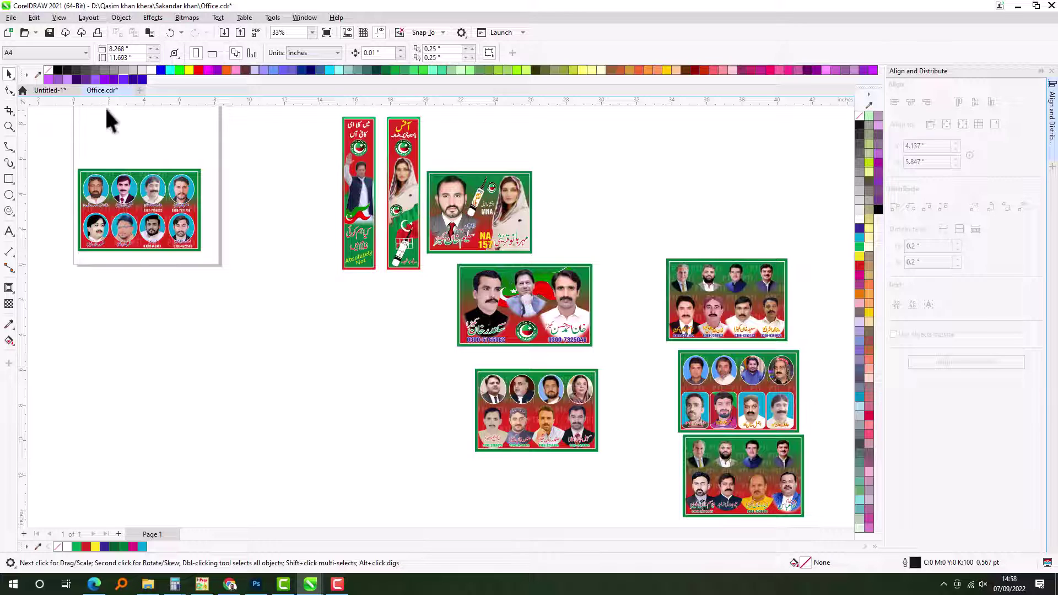
{"action": "left_click", "coordinate": [50, 89]}
{"action": "scroll", "coordinate": [236, 229], "scroll_direction": "down", "scroll_amount": 2}
Step: Add a horizontal guideline across the lower part of the banner at 2.18 inches
{"action": "key", "text": "z"}
{"action": "left_click", "coordinate": [528, 311]}
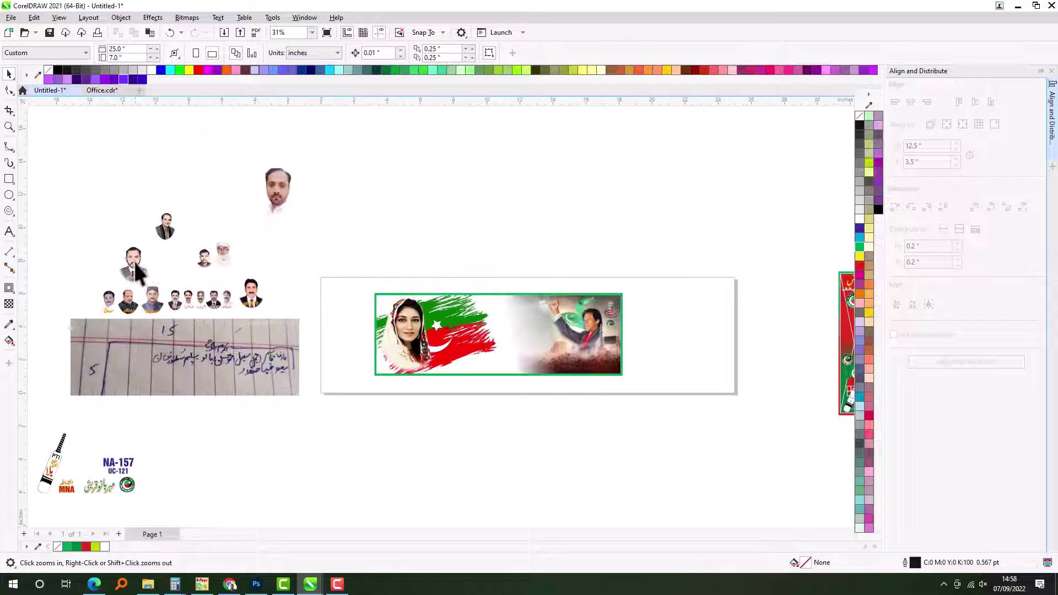
{"action": "key", "text": "space"}
{"action": "left_click", "coordinate": [138, 270]}
{"action": "key", "text": "Escape"}
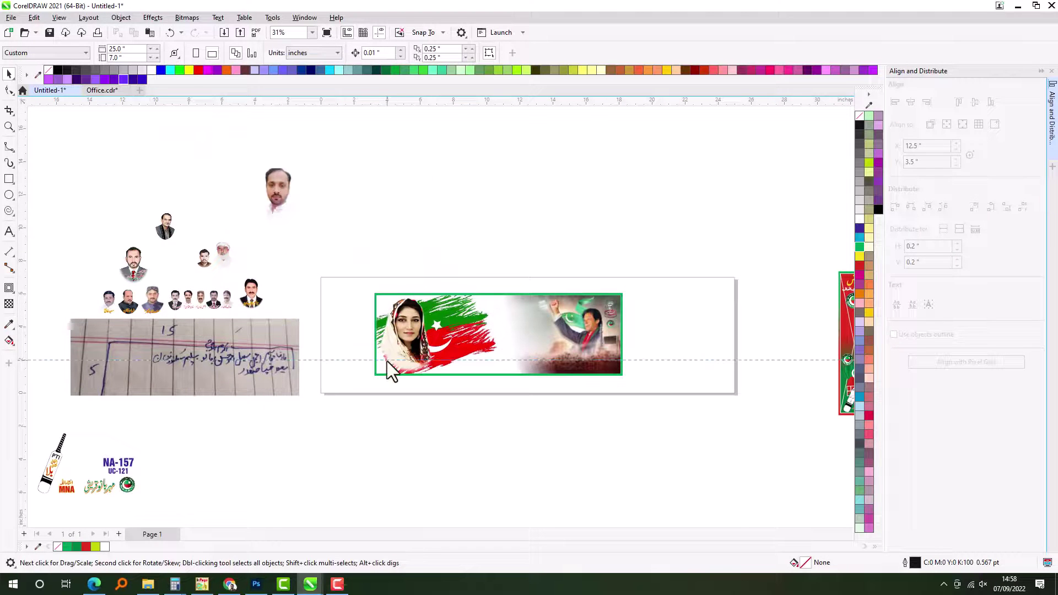
{"action": "left_click", "coordinate": [389, 357]}
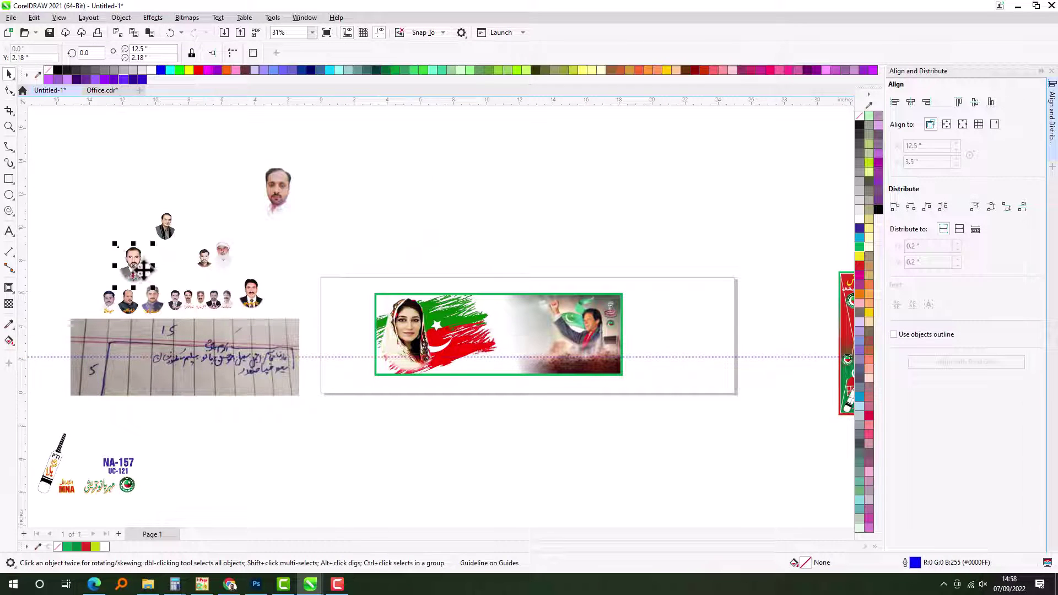
Step: Place the bearded man's captioned portrait beside Imran Khan's raised fist and enlarge it to about 2.28 by 2.69 inches
{"action": "left_click_drag", "start_coordinate": [145, 270], "coordinate": [537, 325]}
{"action": "scroll", "coordinate": [537, 325], "scroll_direction": "up", "scroll_amount": 3}
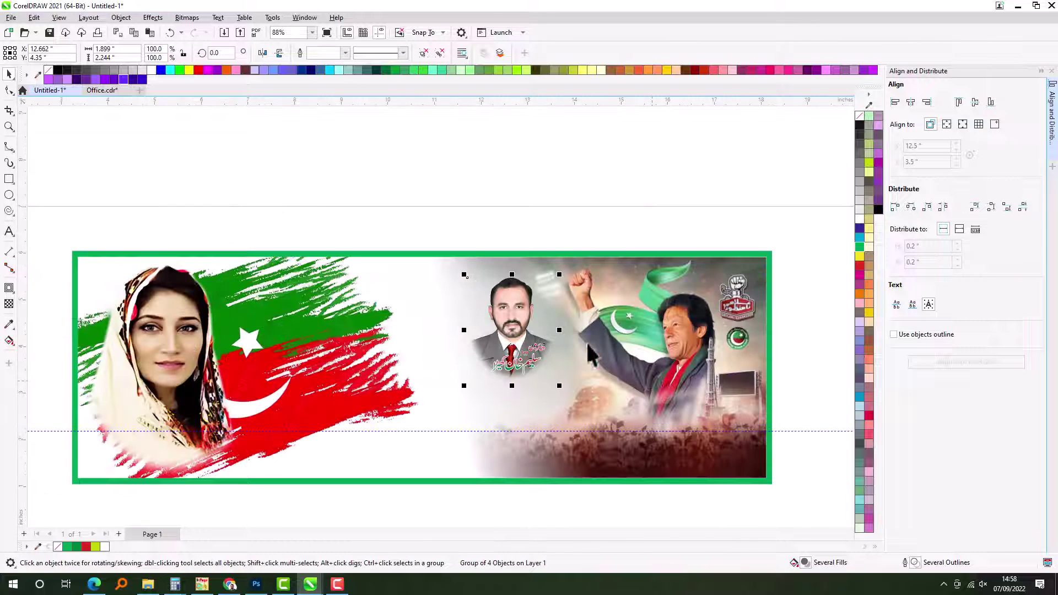
{"action": "left_click_drag", "start_coordinate": [560, 275], "coordinate": [540, 284]}
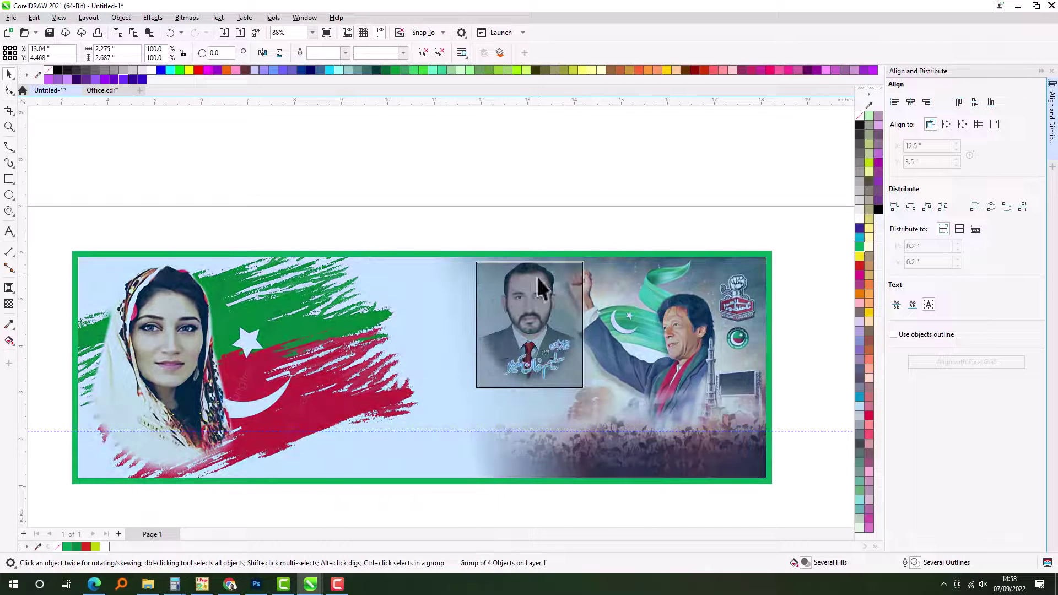
{"action": "scroll", "coordinate": [447, 308], "scroll_direction": "down", "scroll_amount": 4}
{"action": "scroll", "coordinate": [374, 279], "scroll_direction": "up", "scroll_amount": 2}
{"action": "left_click", "coordinate": [347, 278]}
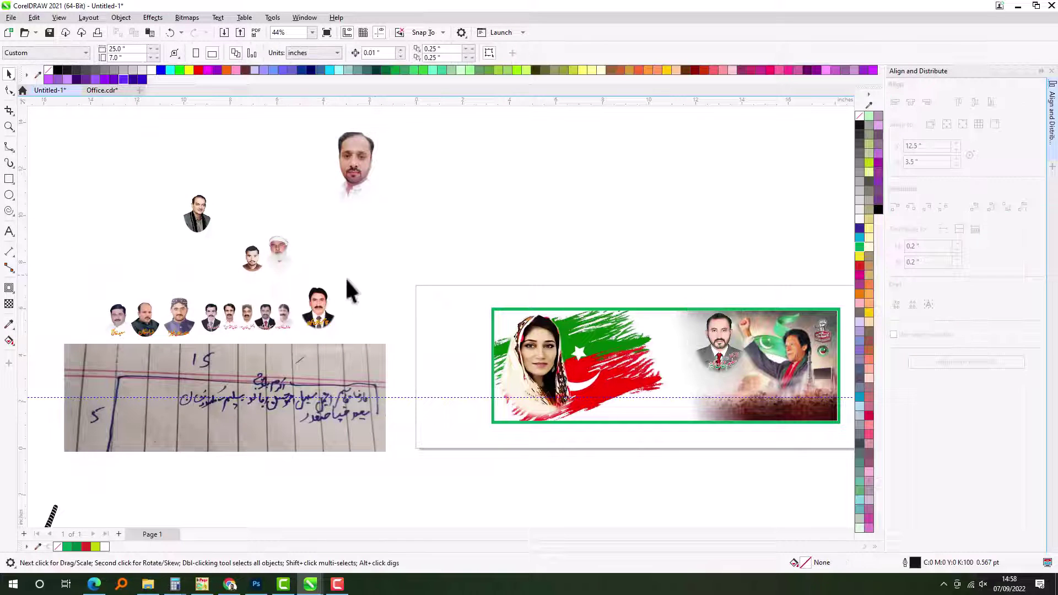
Step: Move the row of five small portraits above the banner, and ungroup the bearded man's portrait to move its name caption there too
{"action": "left_click_drag", "start_coordinate": [223, 317], "coordinate": [601, 289]}
{"action": "scroll", "coordinate": [871, 430], "scroll_direction": "up", "scroll_amount": 2}
{"action": "key", "text": "ctrl+u"}
{"action": "left_click_drag", "start_coordinate": [298, 224], "coordinate": [402, 197]}
{"action": "left_click_drag", "start_coordinate": [504, 396], "coordinate": [535, 220]}
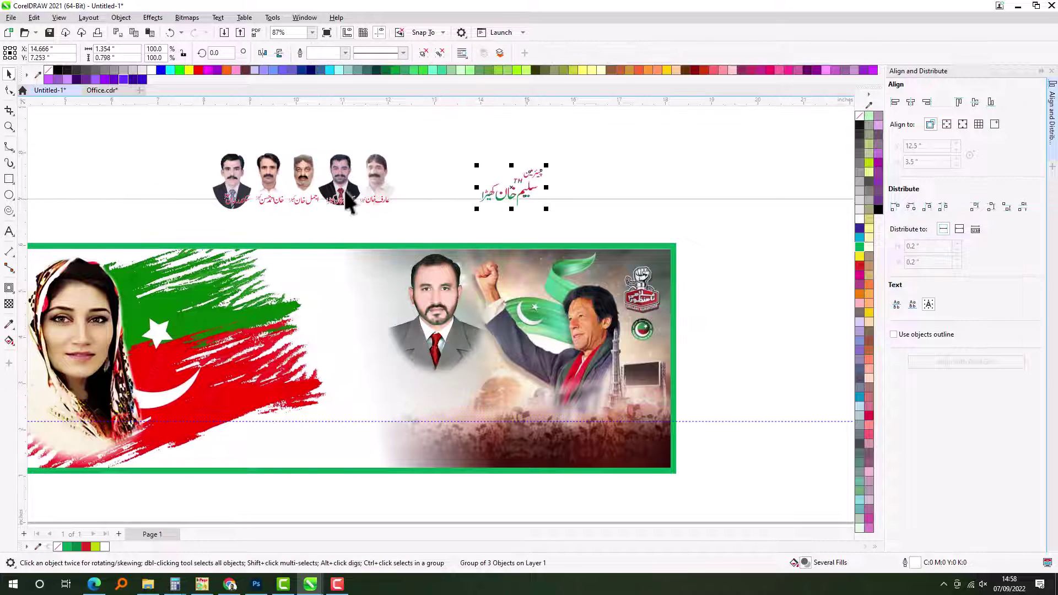
Step: Shrink the bearded man's portrait beside Imran Khan's fist to about 2.05 by 2.43 inches and add a horizontal guideline below it
{"action": "left_click", "coordinate": [349, 193]}
{"action": "left_click", "coordinate": [386, 175]}
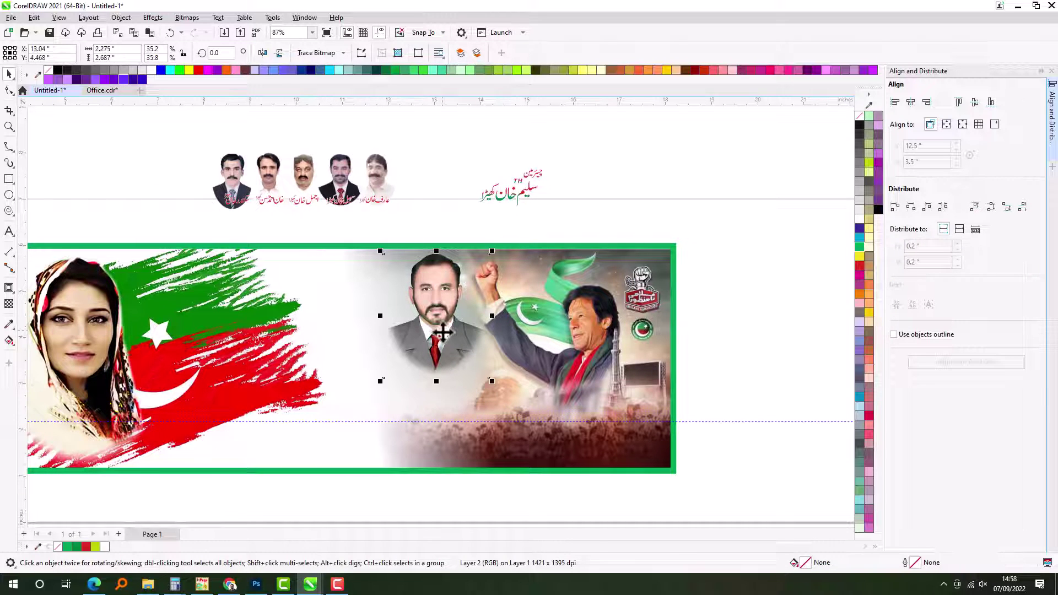
{"action": "left_click_drag", "start_coordinate": [382, 382], "coordinate": [388, 371]}
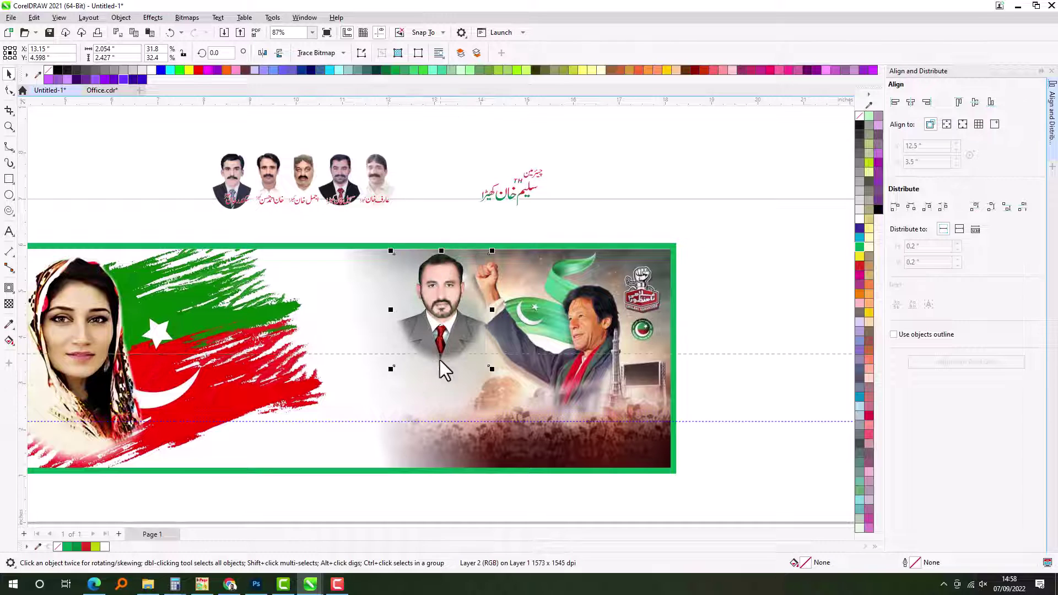
Step: Place the rightmost small portrait on the banner beside the bearded man and enlarge it to about 1.84 by 2.49 inches
{"action": "left_click", "coordinate": [366, 166]}
{"action": "left_click_drag", "start_coordinate": [366, 166], "coordinate": [422, 245]}
{"action": "left_click_drag", "start_coordinate": [386, 297], "coordinate": [380, 282]}
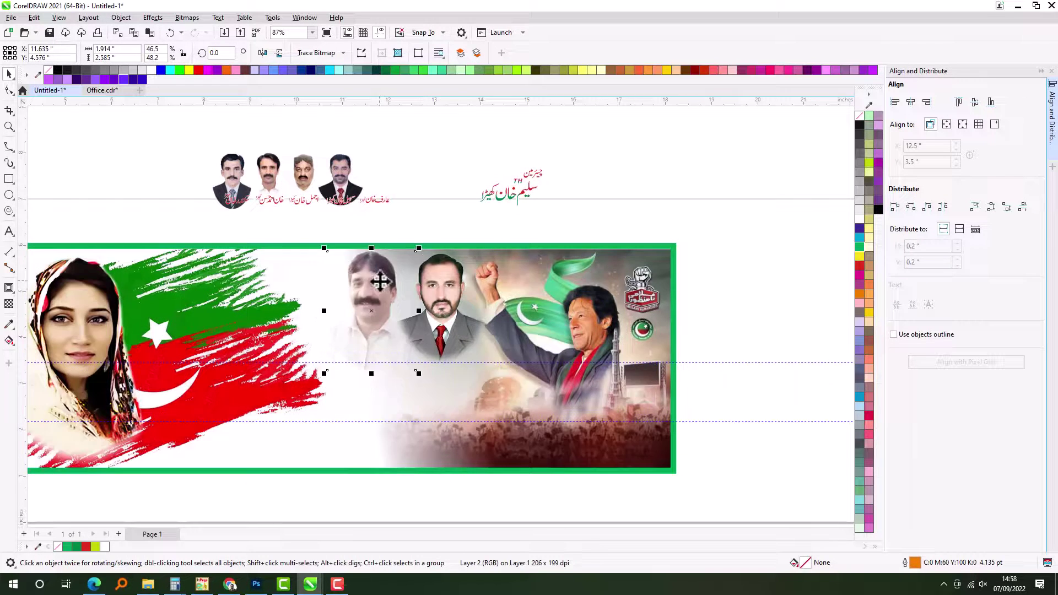
{"action": "left_click_drag", "start_coordinate": [419, 249], "coordinate": [415, 253]}
{"action": "left_click_drag", "start_coordinate": [377, 291], "coordinate": [385, 287]}
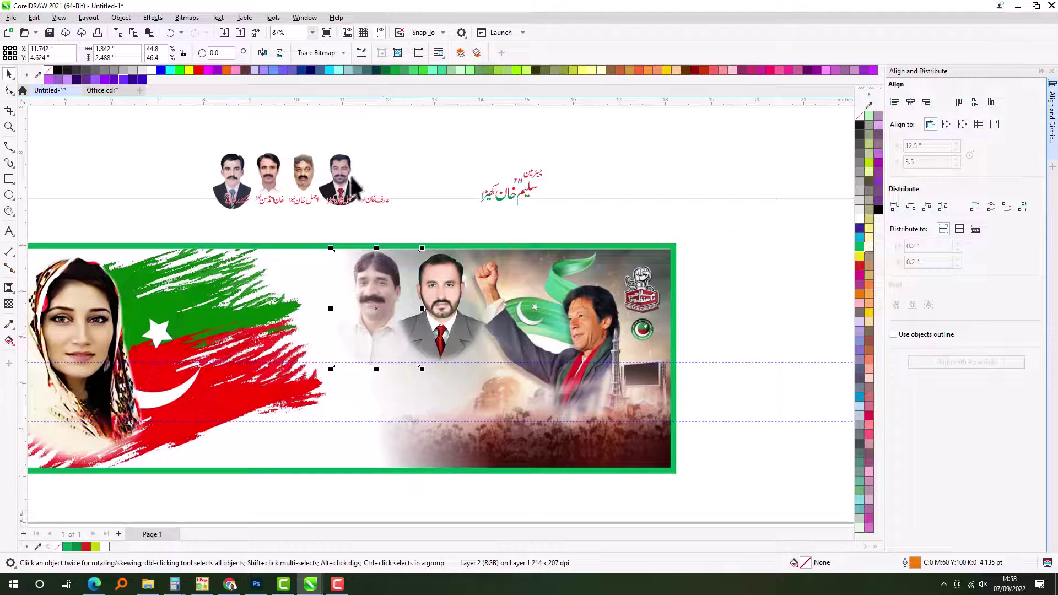
Step: Place the portrait of the man in the dark suit and red tie next in the banner row and enlarge it to match
{"action": "left_click_drag", "start_coordinate": [342, 160], "coordinate": [395, 230]}
{"action": "left_click_drag", "start_coordinate": [337, 283], "coordinate": [315, 282]}
{"action": "left_click", "coordinate": [375, 279]}
{"action": "left_click", "coordinate": [456, 282], "text": "shift"}
Step: Place the capped man's portrait beside the red-tied man on the banner and enlarge it to match the row
{"action": "left_click_drag", "start_coordinate": [309, 165], "coordinate": [306, 269]}
{"action": "left_click_drag", "start_coordinate": [243, 284], "coordinate": [249, 290]}
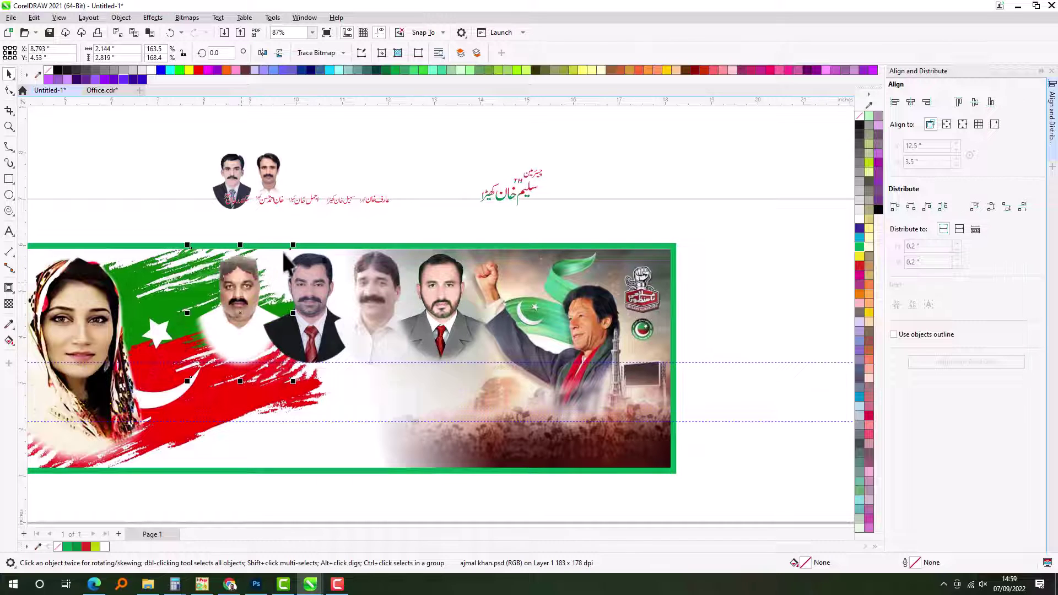
{"action": "left_click_drag", "start_coordinate": [297, 249], "coordinate": [307, 239]}
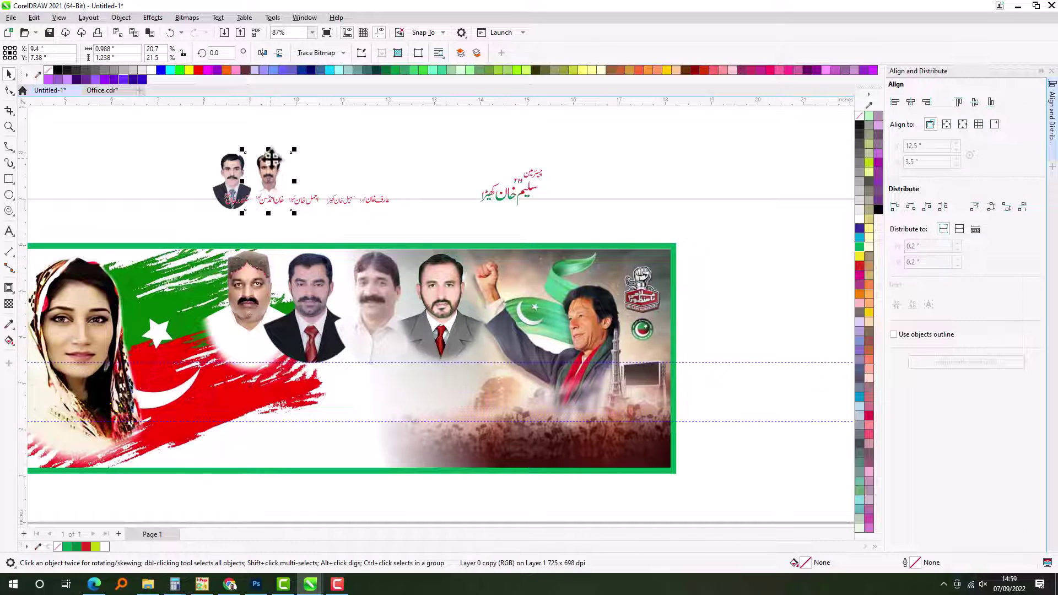
Step: Place the white-shirted man's portrait beside the capped man and enlarge it to about 2.39 by 2.99 inches
{"action": "left_click_drag", "start_coordinate": [270, 159], "coordinate": [221, 260]}
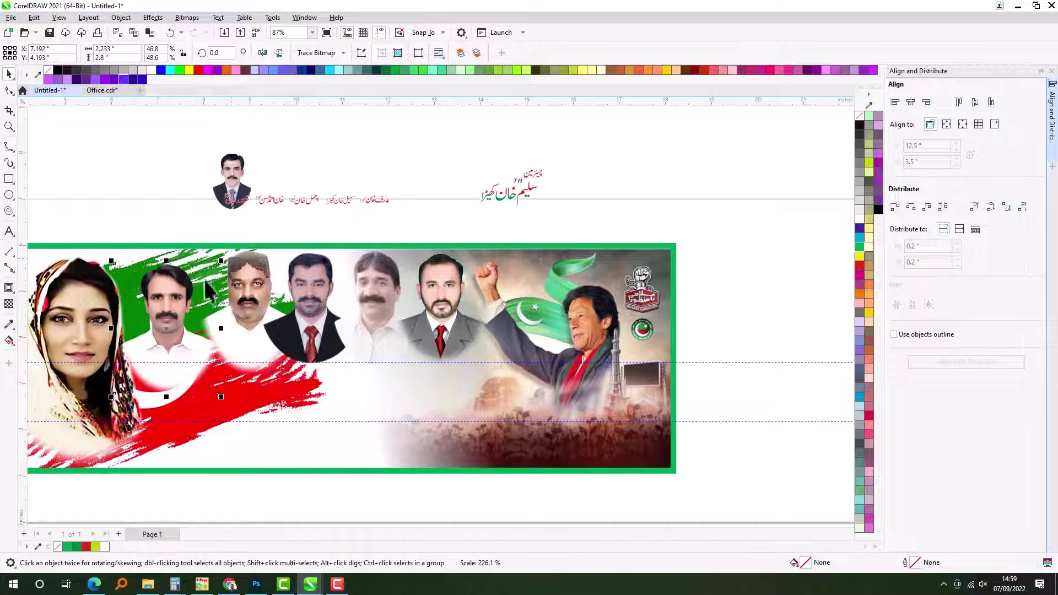
{"action": "left_click_drag", "start_coordinate": [172, 301], "coordinate": [173, 291]}
{"action": "left_click_drag", "start_coordinate": [222, 250], "coordinate": [229, 242]}
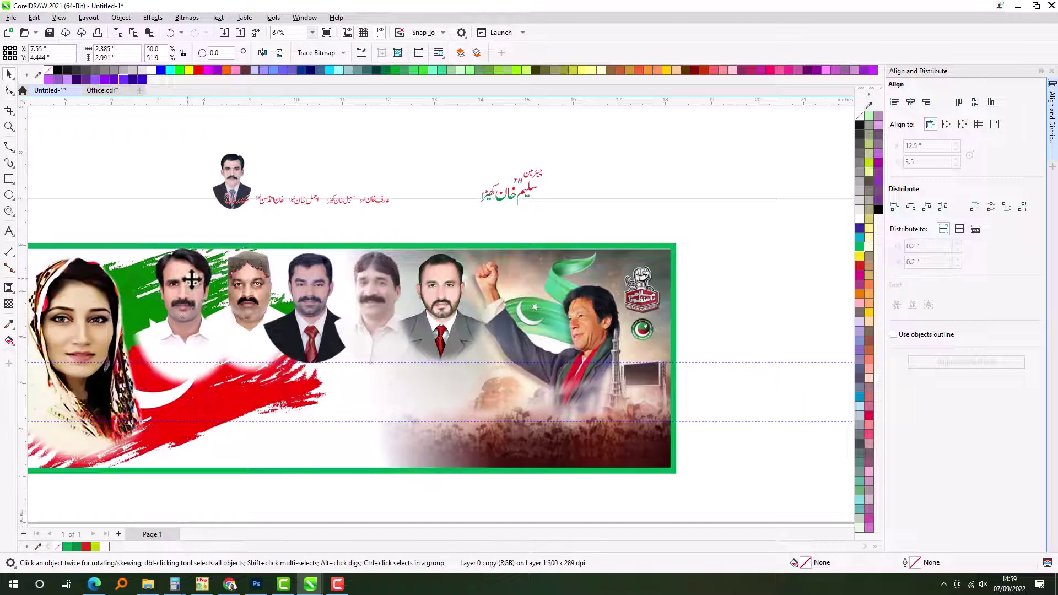
{"action": "left_click_drag", "start_coordinate": [176, 276], "coordinate": [185, 279]}
Step: Shift the woman closer to the banner's left edge and reduce the white-shirted man's portrait to about 2.18 by 2.73 inches
{"action": "scroll", "coordinate": [510, 445], "scroll_direction": "down", "scroll_amount": 3}
{"action": "scroll", "coordinate": [150, 248], "scroll_direction": "up", "scroll_amount": 3}
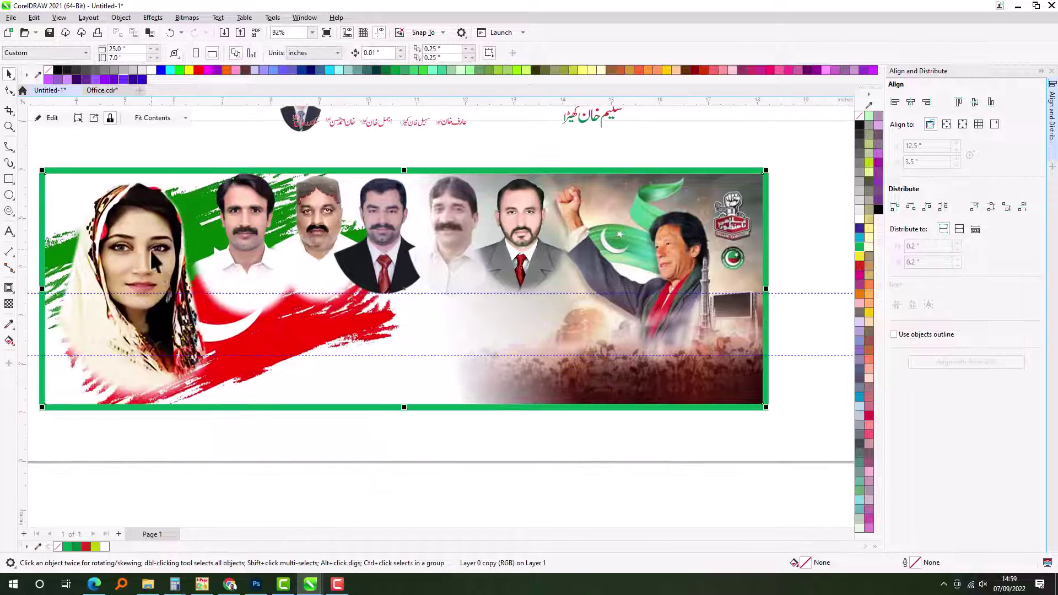
{"action": "left_click", "coordinate": [139, 217]}
{"action": "left_click", "coordinate": [215, 227]}
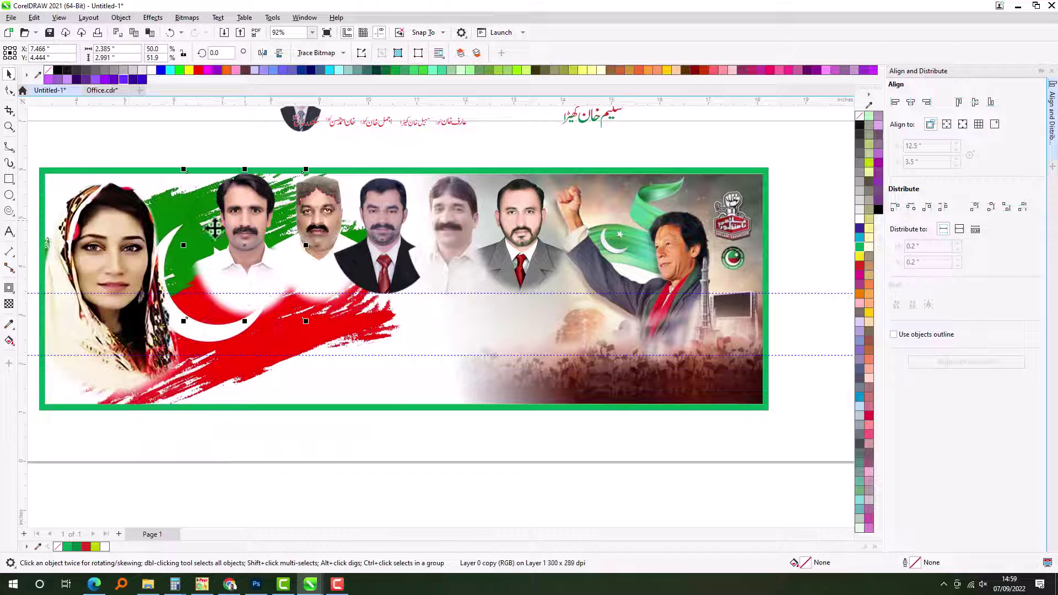
{"action": "left_click_drag", "start_coordinate": [277, 300], "coordinate": [220, 307]}
{"action": "scroll", "coordinate": [321, 206], "scroll_direction": "down", "scroll_amount": 2}
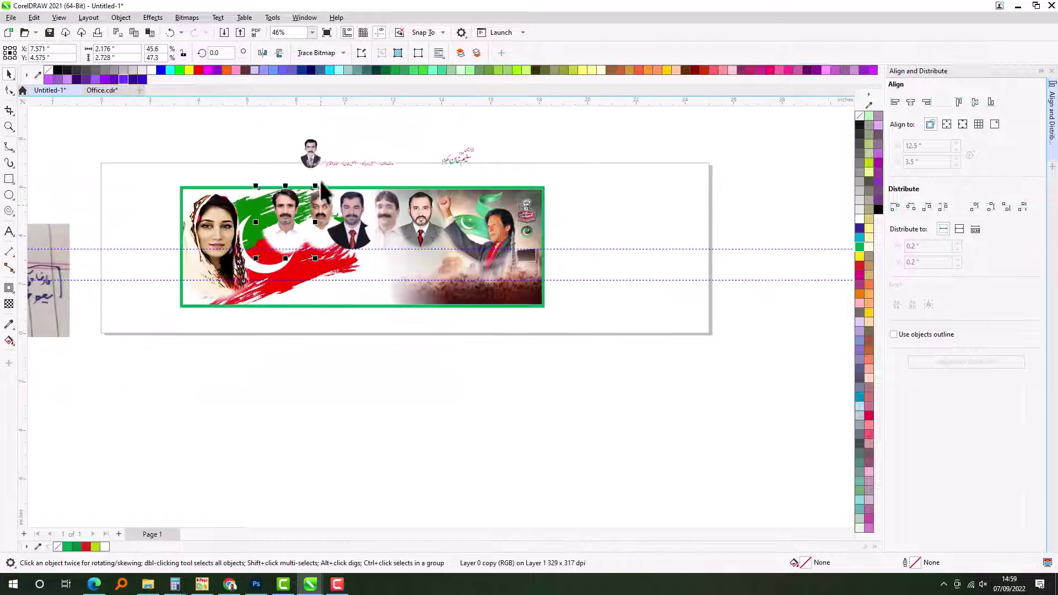
Step: Place the last small portrait between the woman and the white-shirted man and enlarge it to match the row
{"action": "left_click_drag", "start_coordinate": [309, 161], "coordinate": [249, 209]}
{"action": "scroll", "coordinate": [306, 186], "scroll_direction": "up", "scroll_amount": 2}
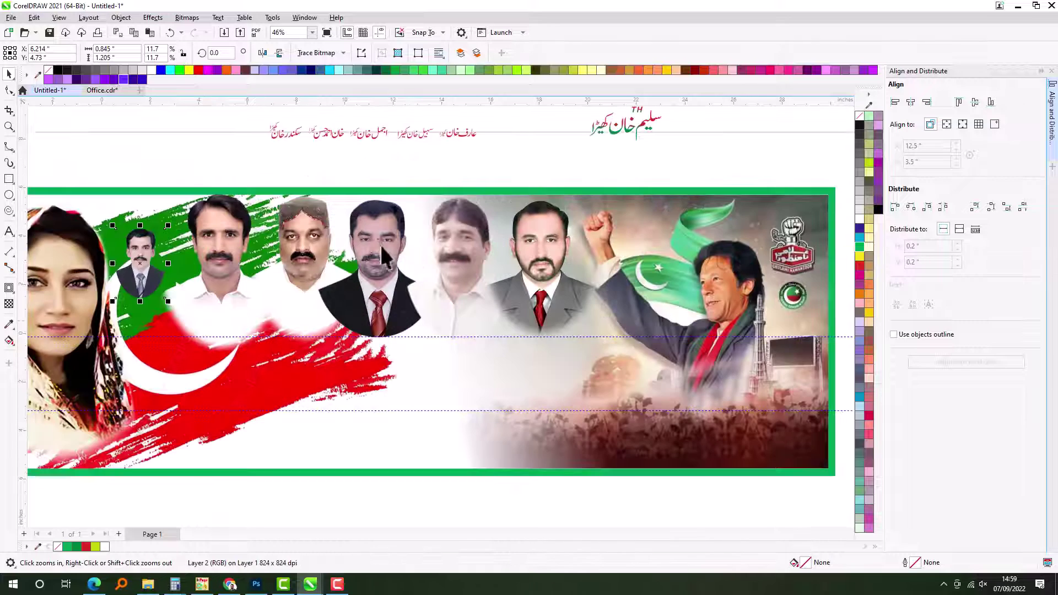
{"action": "left_click", "coordinate": [176, 237]}
{"action": "scroll", "coordinate": [238, 249], "scroll_direction": "down", "scroll_amount": 2}
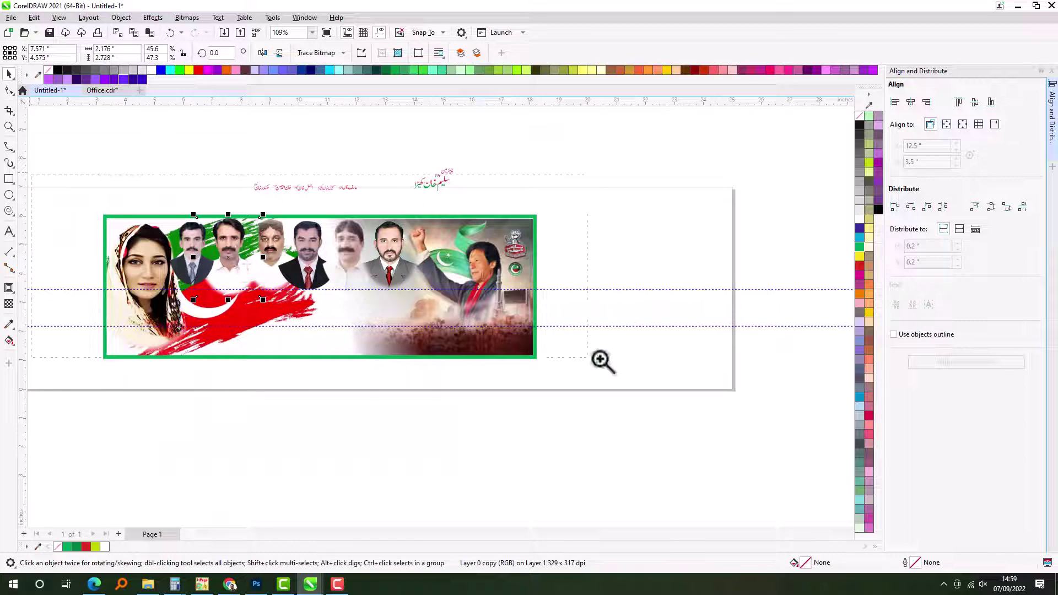
Step: Adjust the spacing of the portrait row and reduce the portrait beside the bearded man to about 1.76 by 2.37 inches
{"action": "left_click", "coordinate": [601, 359]}
{"action": "scroll", "coordinate": [634, 248], "scroll_direction": "up", "scroll_amount": 1}
{"action": "mouse_move", "coordinate": [573, 270]}
{"action": "left_mouse_down"}
{"action": "mouse_move", "coordinate": [597, 237]}
{"action": "mouse_move", "coordinate": [541, 276]}
{"action": "mouse_move", "coordinate": [554, 278]}
{"action": "left_mouse_up"}
{"action": "scroll", "coordinate": [500, 345], "scroll_direction": "up", "scroll_amount": 1}
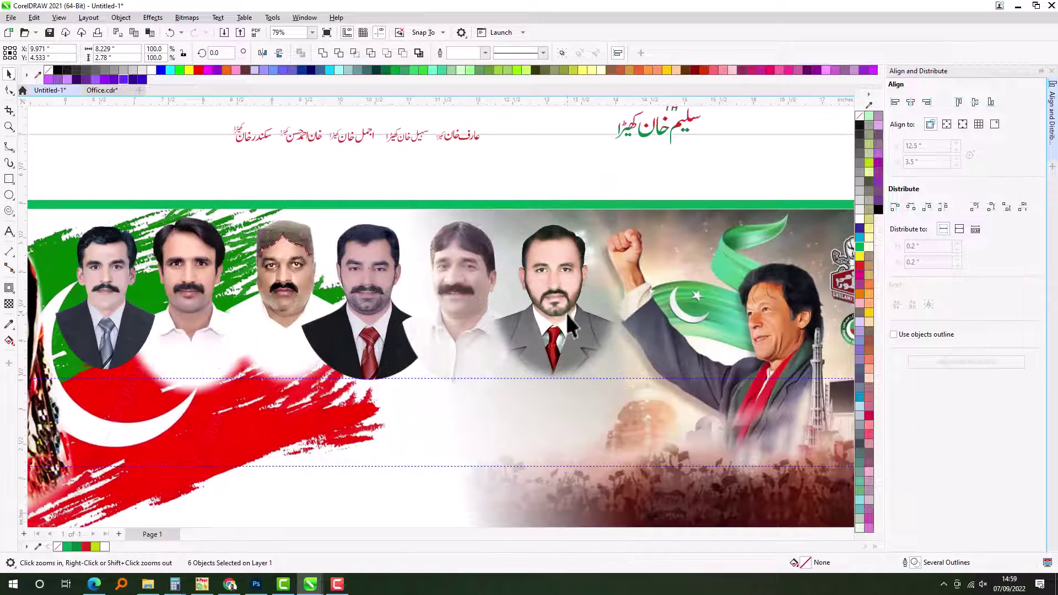
{"action": "left_click", "coordinate": [566, 313]}
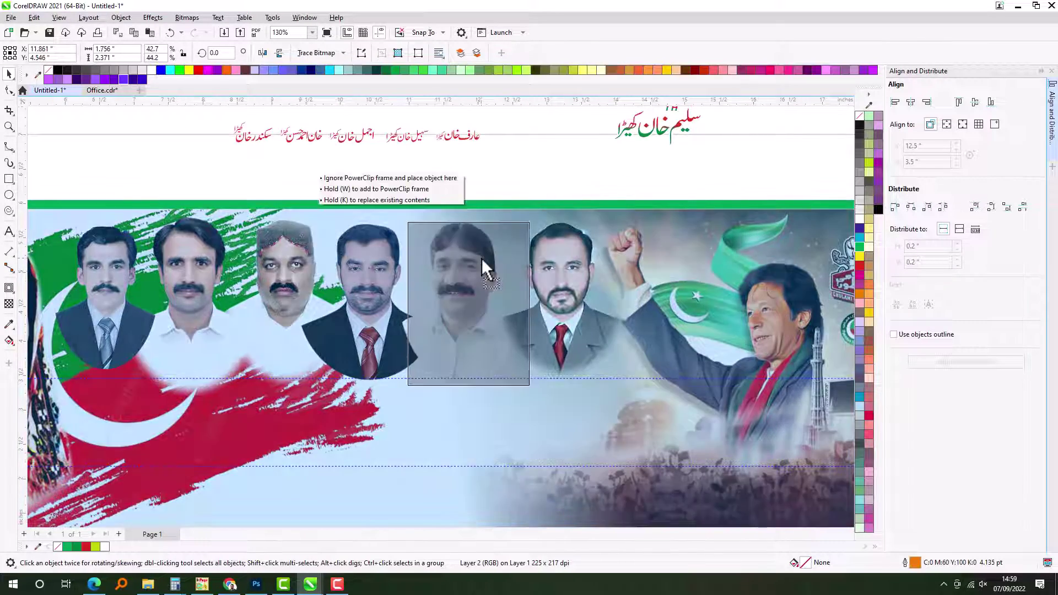
{"action": "left_click", "coordinate": [375, 287]}
{"action": "left_click_drag", "start_coordinate": [442, 226], "coordinate": [187, 267]}
{"action": "left_click", "coordinate": [149, 232]}
Step: Even out the remaining portraits' spacing, then select all six men's portraits and nudge them slightly upward
{"action": "scroll", "coordinate": [186, 267], "scroll_direction": "down", "scroll_amount": 4}
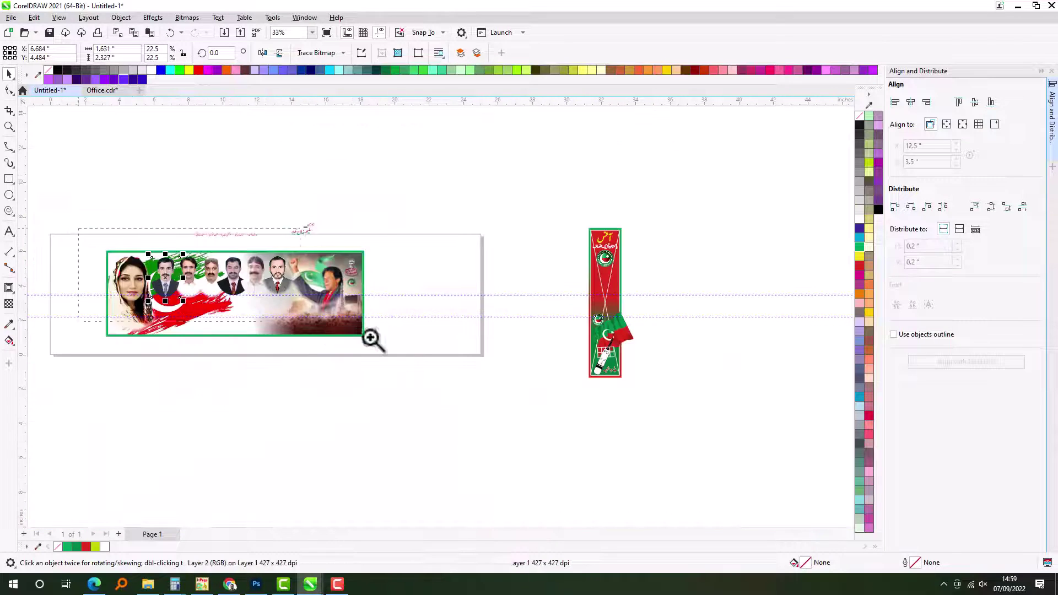
{"action": "scroll", "coordinate": [371, 338], "scroll_direction": "up", "scroll_amount": 3}
{"action": "left_click", "coordinate": [336, 274]}
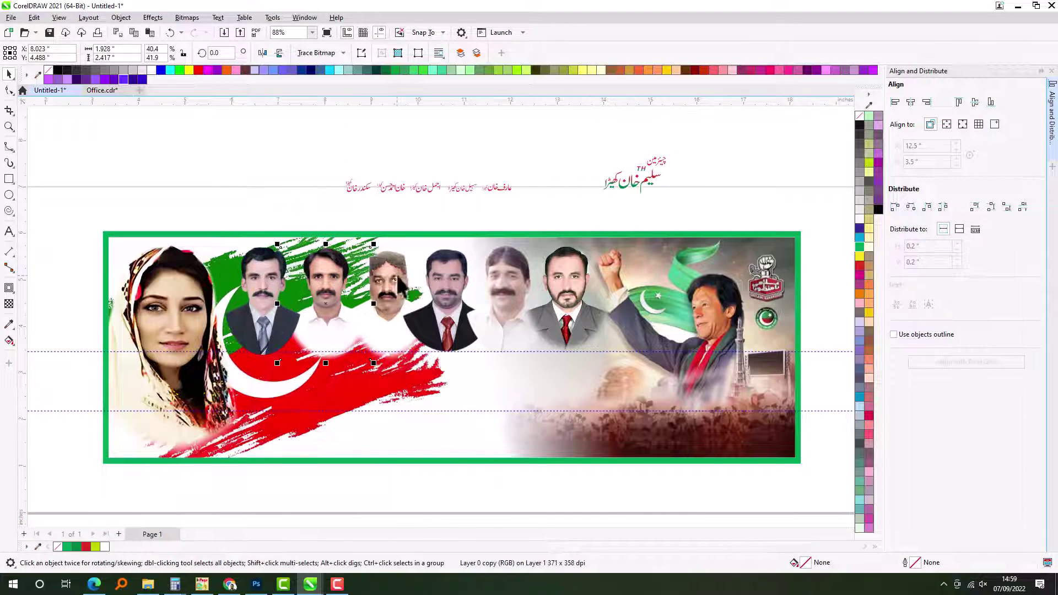
{"action": "left_click", "coordinate": [454, 277], "text": "shift"}
{"action": "left_click", "coordinate": [453, 276]}
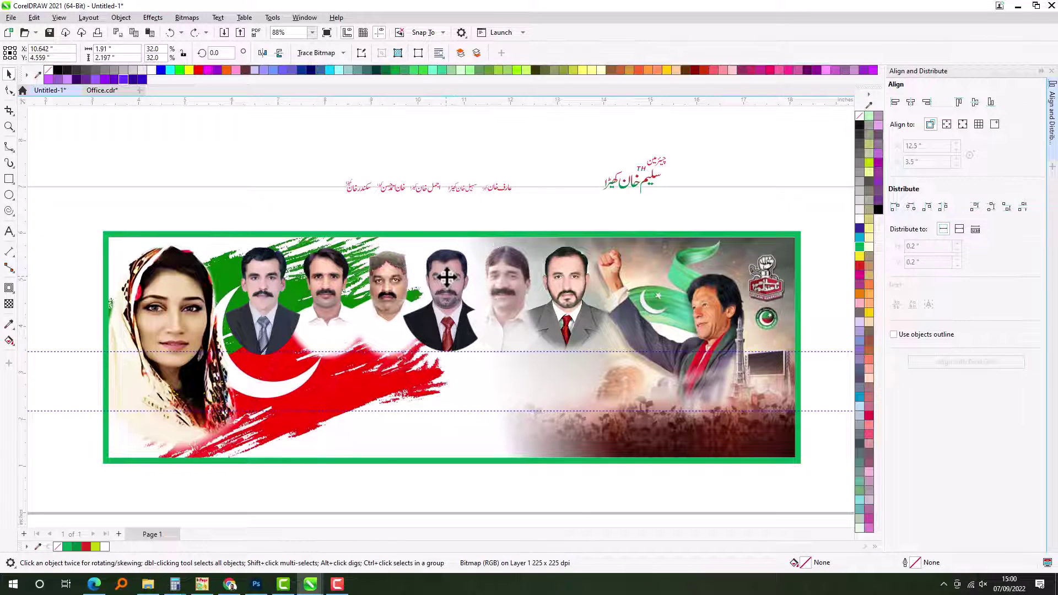
{"action": "left_click", "coordinate": [255, 272]}
{"action": "left_click_drag", "start_coordinate": [212, 220], "coordinate": [656, 393]}
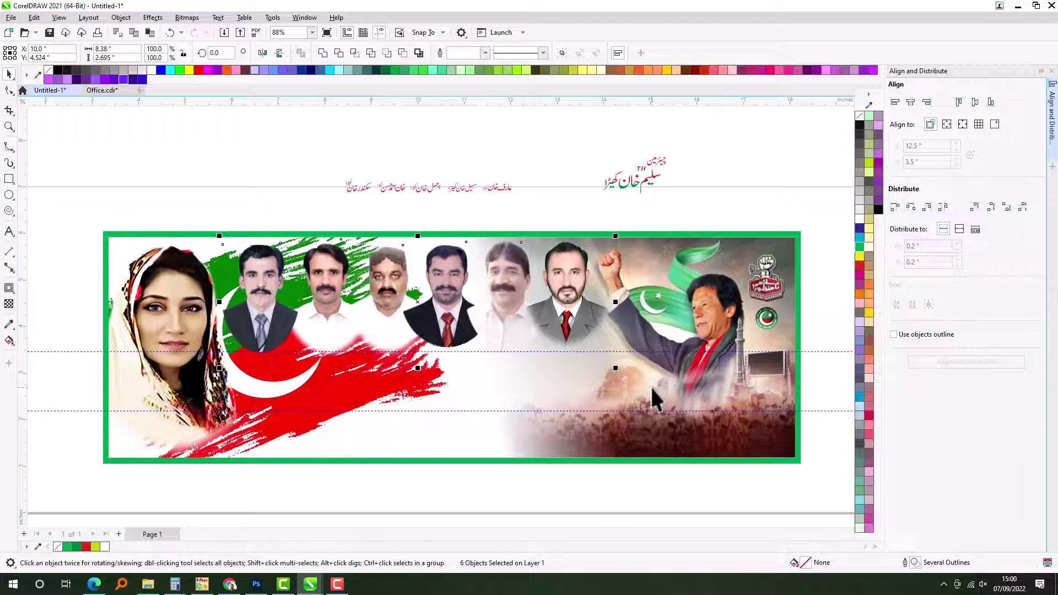
Step: Place the bearded man's name caption over the lower part of his portrait and enlarge it to about 1.24 by 0.73 inches
{"action": "key", "text": "Escape"}
{"action": "scroll", "coordinate": [390, 254], "scroll_direction": "down", "scroll_amount": 4}
{"action": "scroll", "coordinate": [455, 241], "scroll_direction": "up", "scroll_amount": 3}
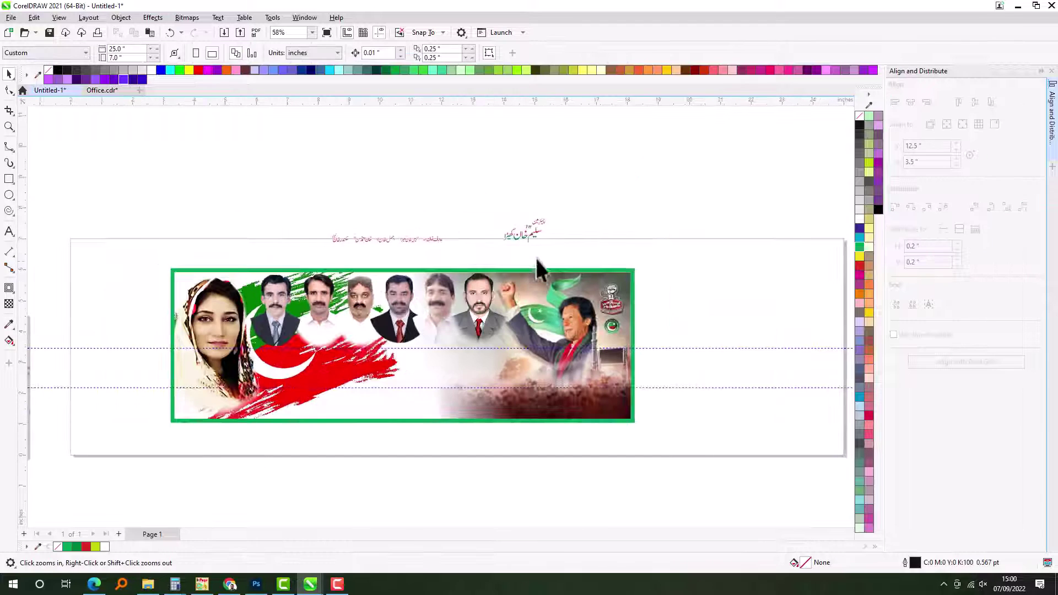
{"action": "left_click_drag", "start_coordinate": [478, 258], "coordinate": [478, 258]}
{"action": "left_click_drag", "start_coordinate": [527, 233], "coordinate": [482, 326]}
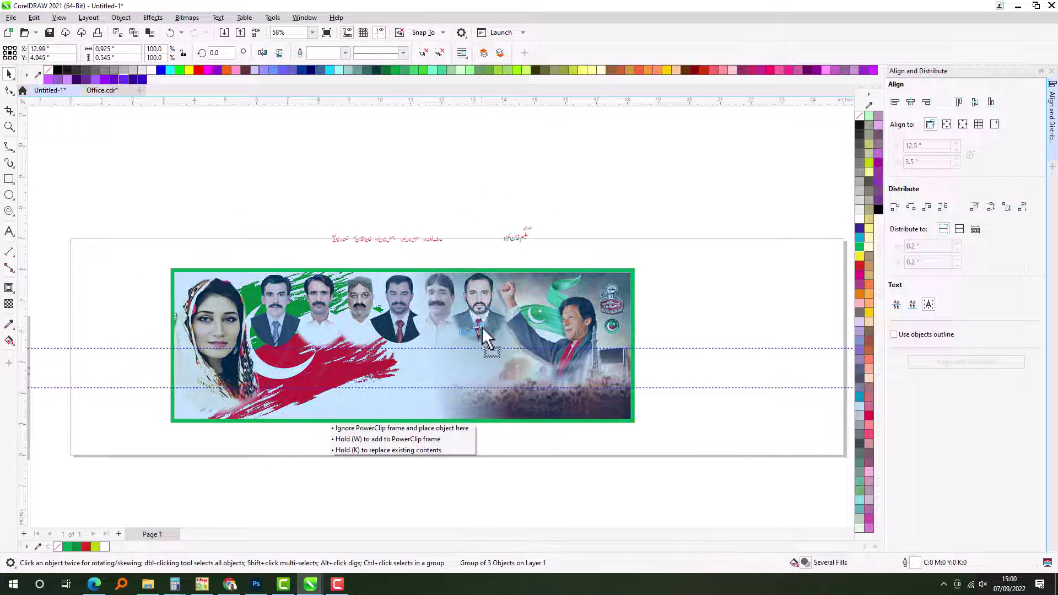
{"action": "scroll", "coordinate": [535, 361], "scroll_direction": "up", "scroll_amount": 5}
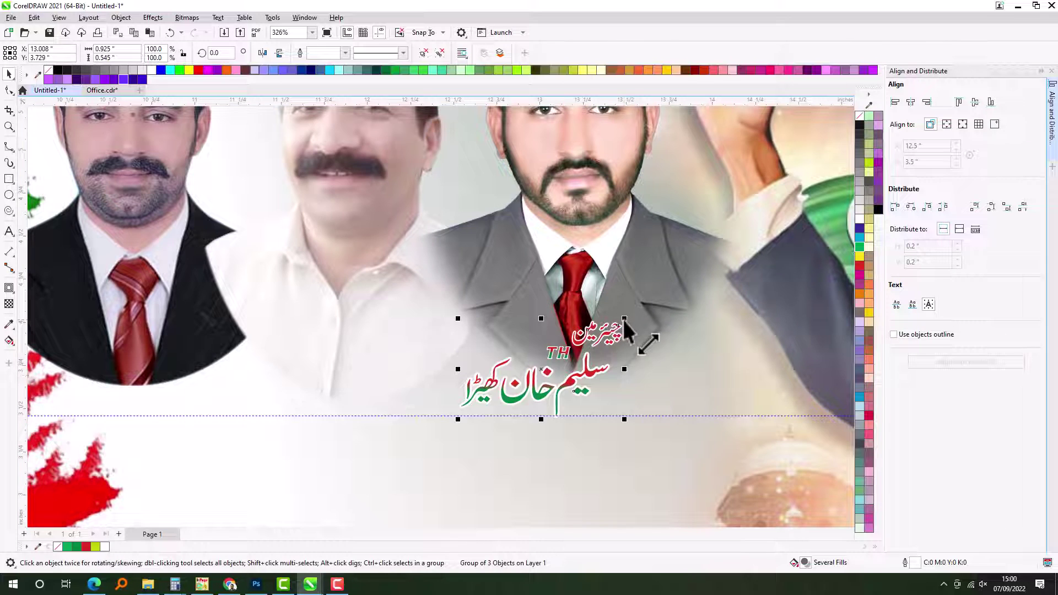
{"action": "left_click_drag", "start_coordinate": [643, 349], "coordinate": [664, 411]}
{"action": "scroll", "coordinate": [583, 292], "scroll_direction": "down", "scroll_amount": 5}
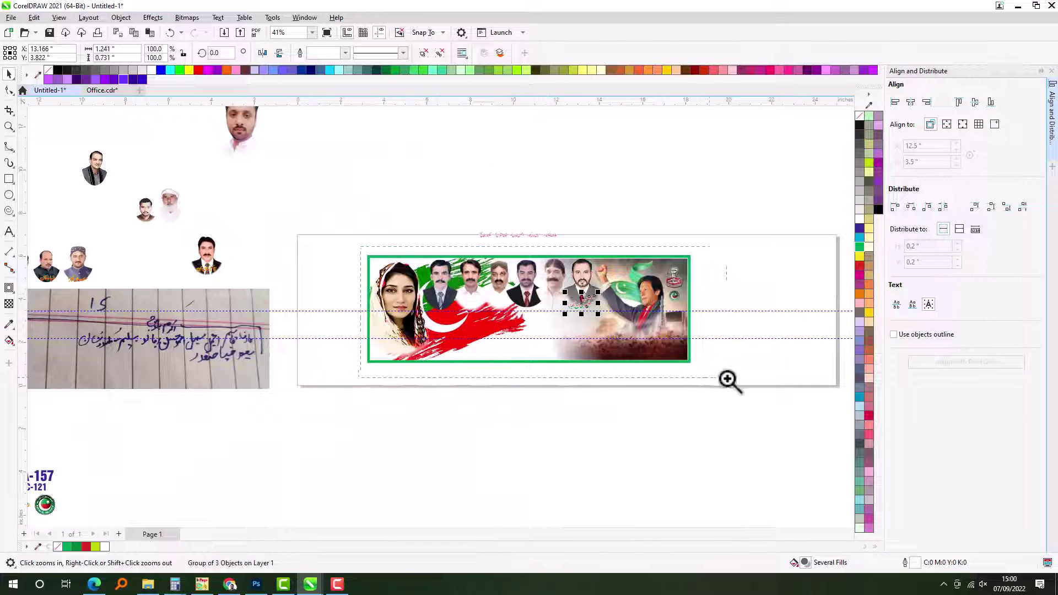
{"action": "scroll", "coordinate": [564, 306], "scroll_direction": "up", "scroll_amount": 2}
{"action": "key", "text": "space"}
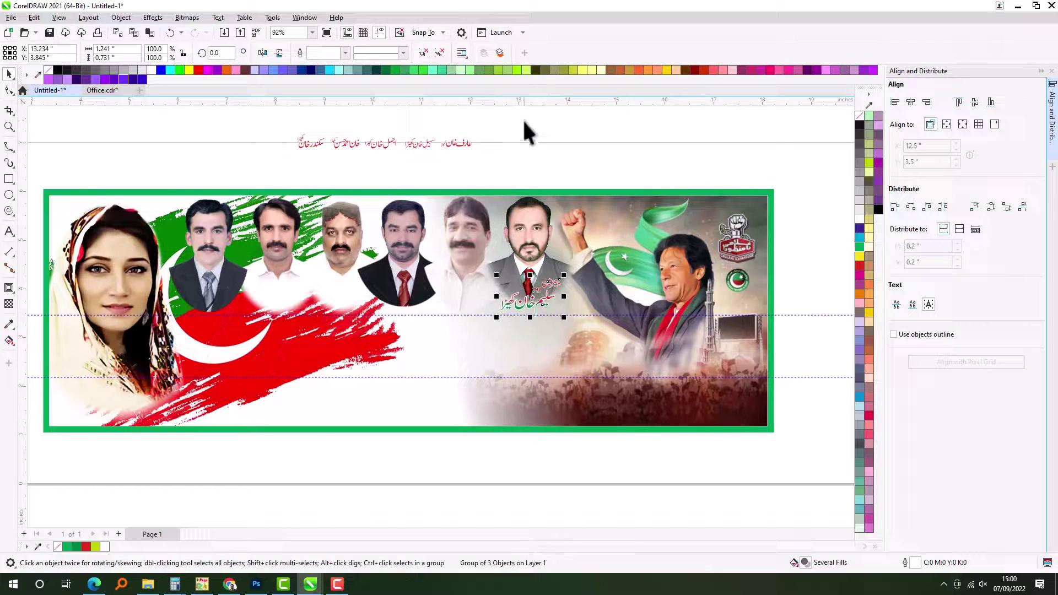
Step: Move the five remaining name captions onto the banner across the men's portraits and enlarge them
{"action": "left_click_drag", "start_coordinate": [441, 142], "coordinate": [356, 299]}
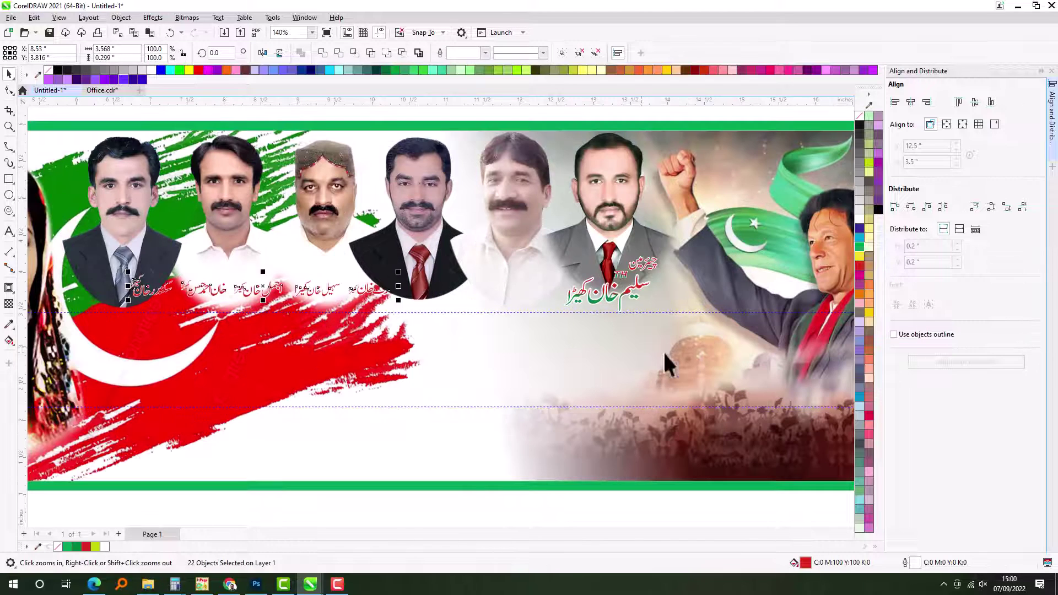
{"action": "scroll", "coordinate": [364, 314], "scroll_direction": "up", "scroll_amount": 1}
{"action": "left_click_drag", "start_coordinate": [399, 272], "coordinate": [552, 259]}
Step: Position each of the five name captions over the lower part of its matching portrait
{"action": "left_click_drag", "start_coordinate": [159, 291], "coordinate": [122, 293]}
{"action": "left_click_drag", "start_coordinate": [281, 300], "coordinate": [244, 289]}
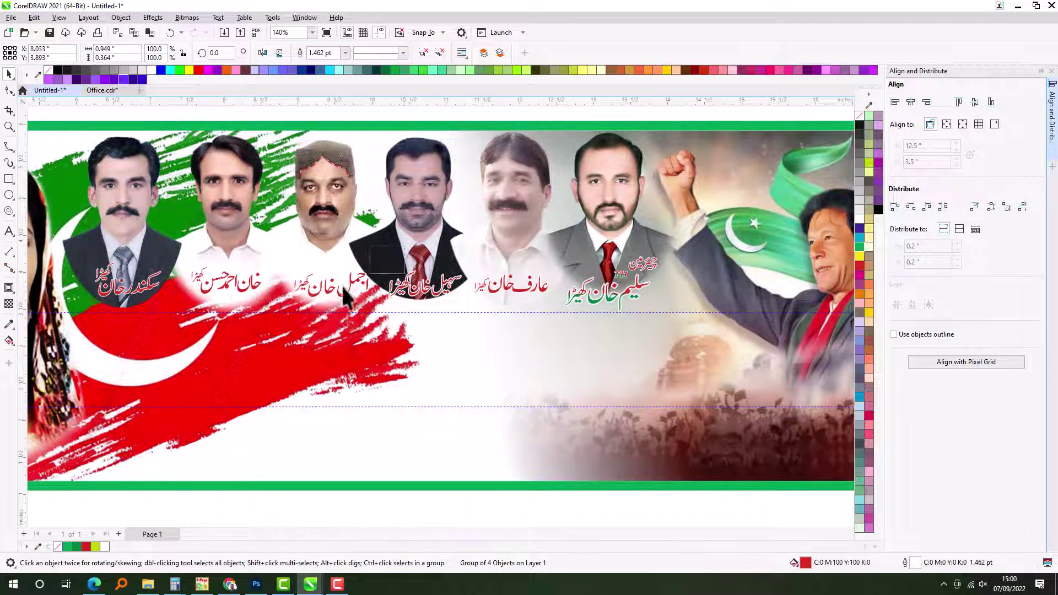
{"action": "left_click_drag", "start_coordinate": [329, 291], "coordinate": [320, 290]}
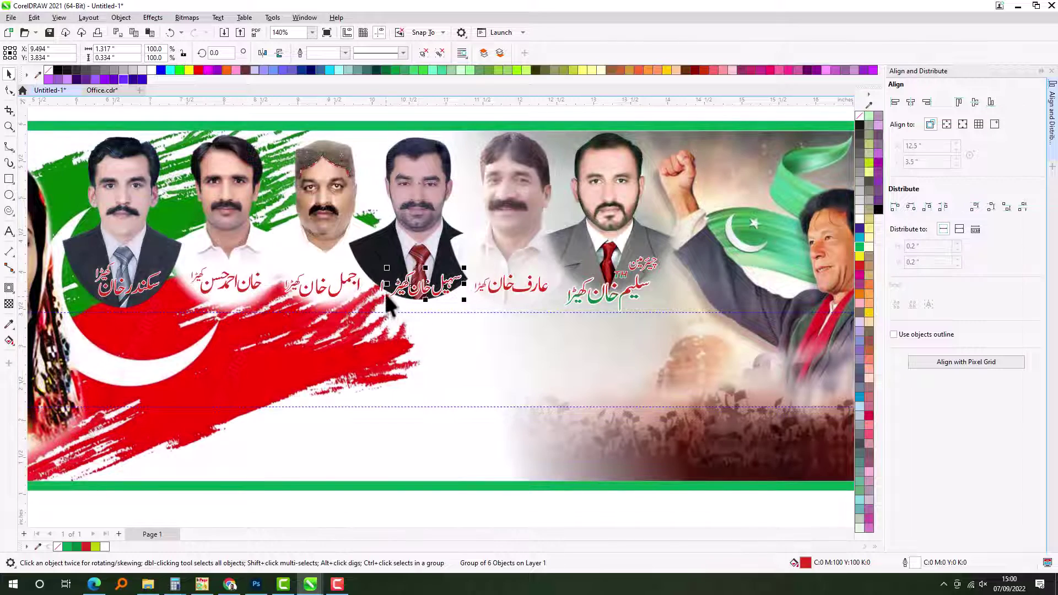
{"action": "left_click_drag", "start_coordinate": [386, 285], "coordinate": [448, 323]}
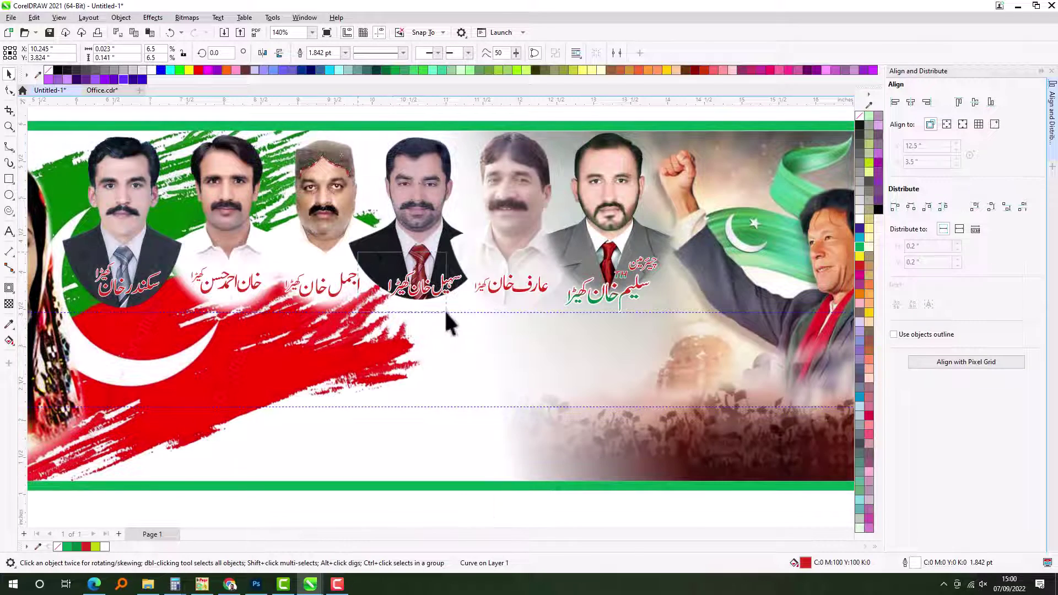
{"action": "left_click_drag", "start_coordinate": [453, 283], "coordinate": [451, 287]}
{"action": "left_click_drag", "start_coordinate": [535, 301], "coordinate": [535, 297]}
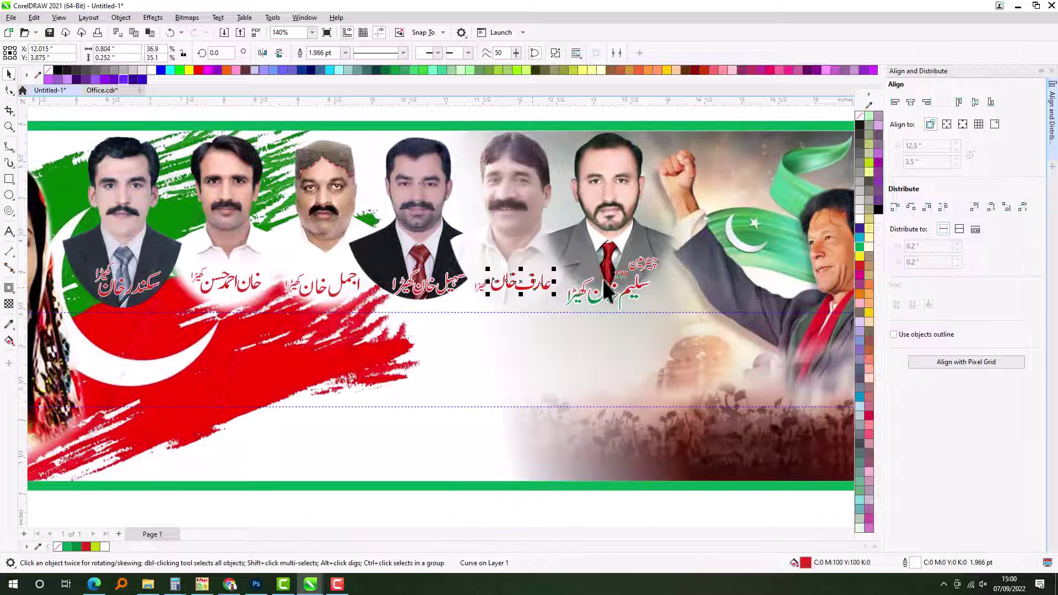
Step: Recolour the five name captions dark blue, and make the one over the man nearest the woman red
{"action": "left_click", "coordinate": [222, 302]}
{"action": "left_click_drag", "start_coordinate": [566, 325], "coordinate": [566, 325]}
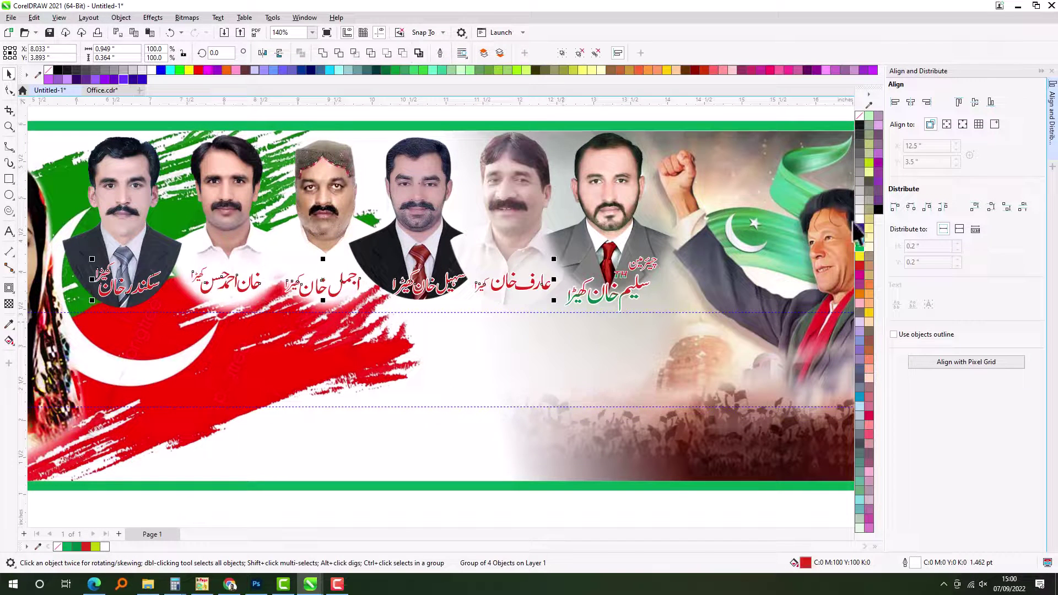
{"action": "left_click", "coordinate": [860, 230]}
{"action": "key", "text": "Tab"}
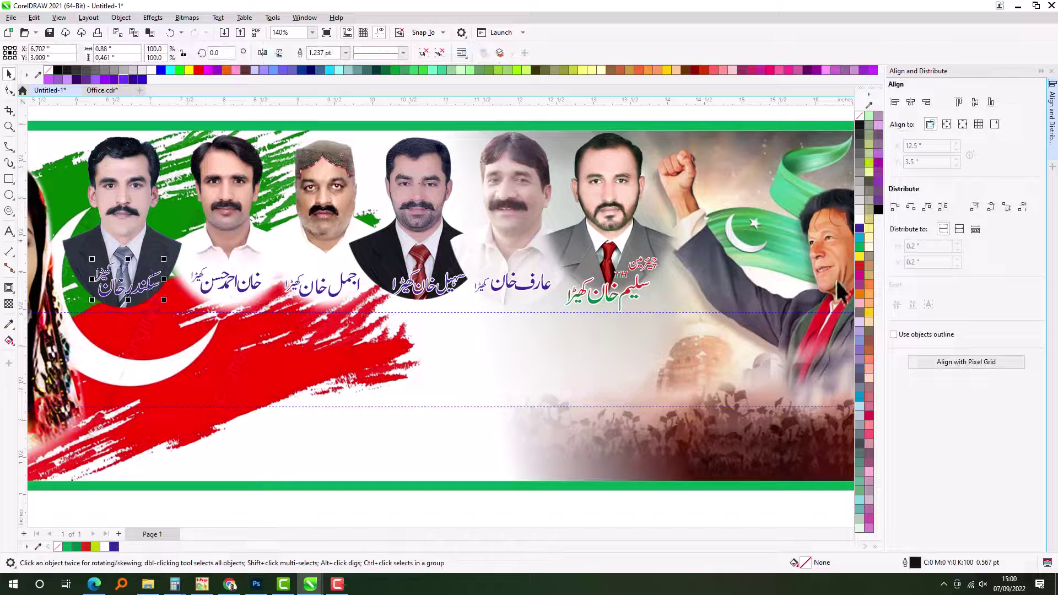
{"action": "key", "text": "Escape"}
{"action": "left_click", "coordinate": [863, 275]}
{"action": "left_click", "coordinate": [592, 365]}
Step: Move the large spare portrait in among the others beside the page, and bring all seven spare objects below the banner
{"action": "scroll", "coordinate": [590, 373], "scroll_direction": "down", "scroll_amount": 5}
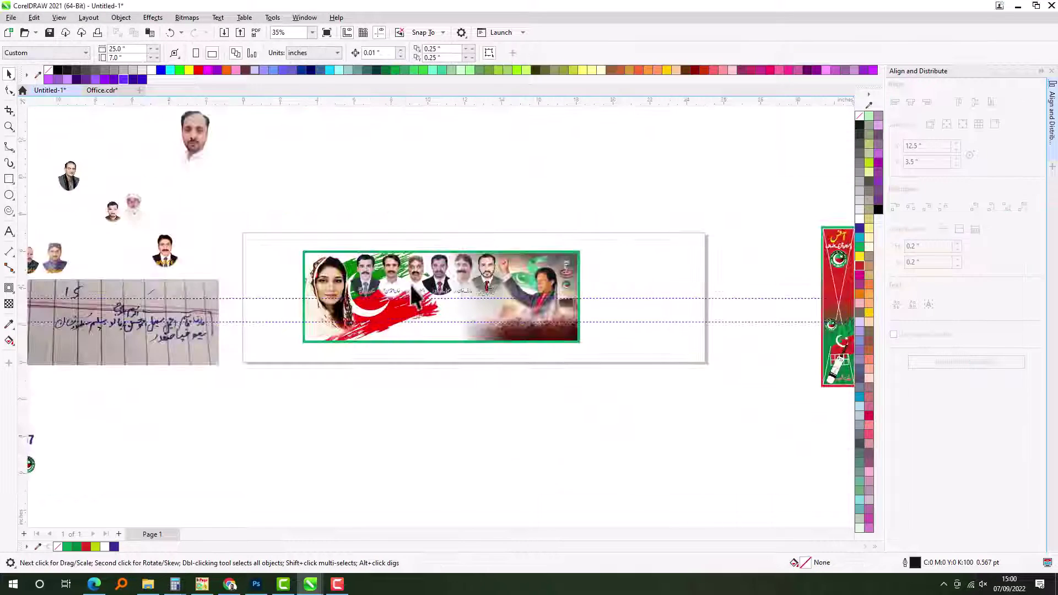
{"action": "scroll", "coordinate": [300, 241], "scroll_direction": "up", "scroll_amount": 2}
{"action": "left_click", "coordinate": [301, 203]}
{"action": "left_click_drag", "start_coordinate": [301, 203], "coordinate": [279, 226]}
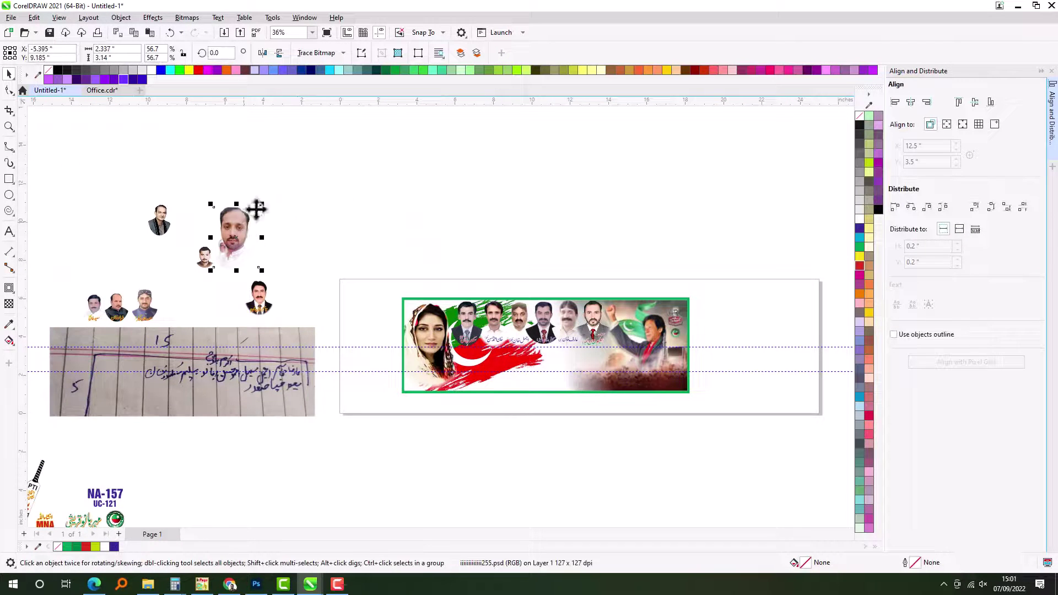
{"action": "left_click_drag", "start_coordinate": [342, 183], "coordinate": [58, 329]}
{"action": "scroll", "coordinate": [59, 329], "scroll_direction": "down", "scroll_amount": 2}
{"action": "left_click_drag", "start_coordinate": [242, 234], "coordinate": [405, 325]}
{"action": "scroll", "coordinate": [522, 366], "scroll_direction": "up", "scroll_amount": 3}
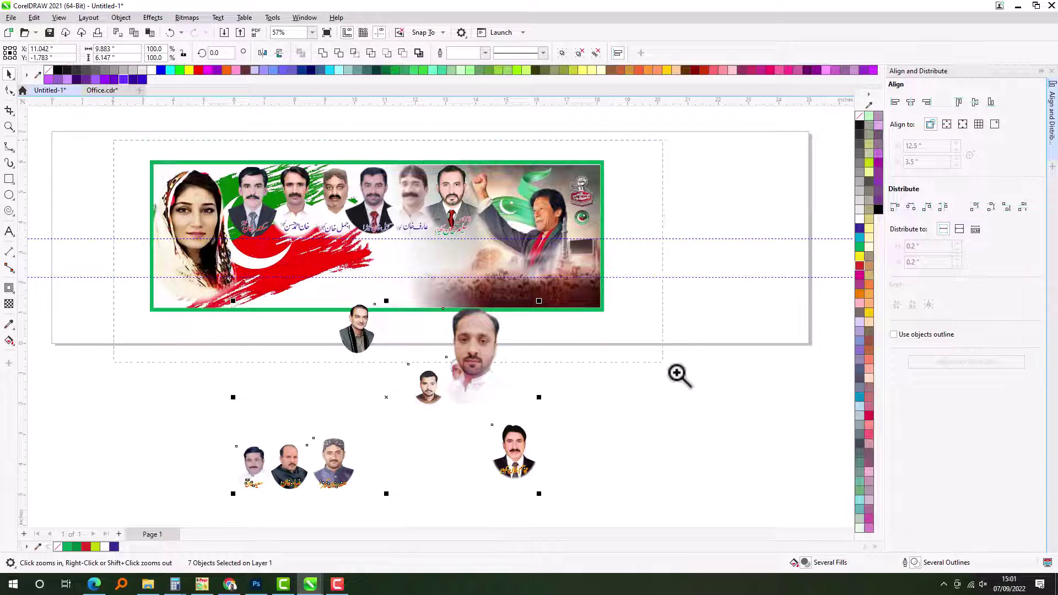
{"action": "scroll", "coordinate": [737, 427], "scroll_direction": "up", "scroll_amount": 1}
{"action": "key", "text": "Escape"}
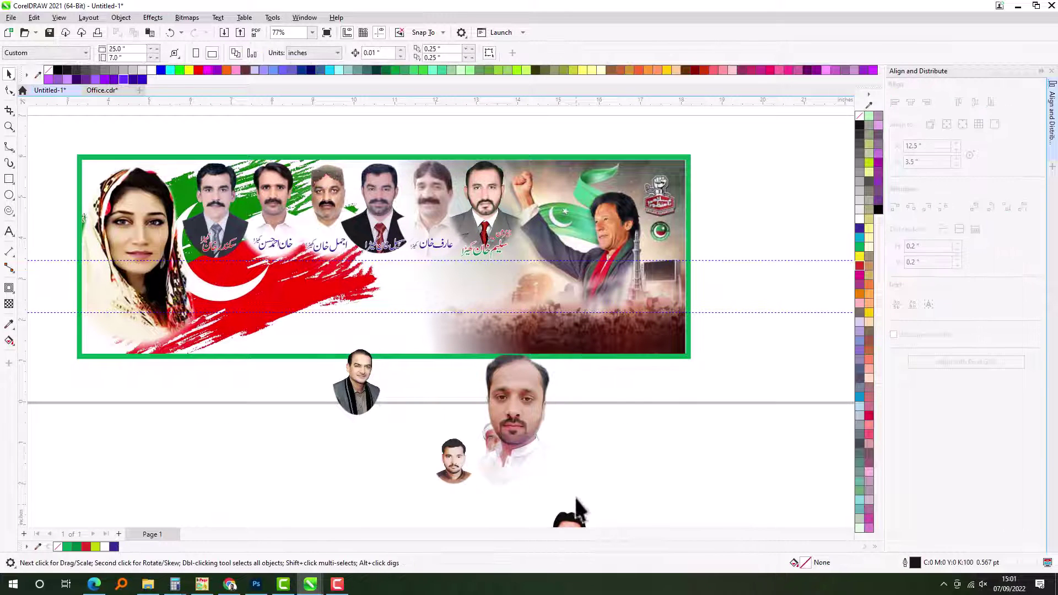
Step: Place the captioned man in the dark suit on the banner's lower row near Imran Khan, and move the large spare portrait aside
{"action": "scroll", "coordinate": [553, 446], "scroll_direction": "down", "scroll_amount": 2}
{"action": "left_click", "coordinate": [554, 494]}
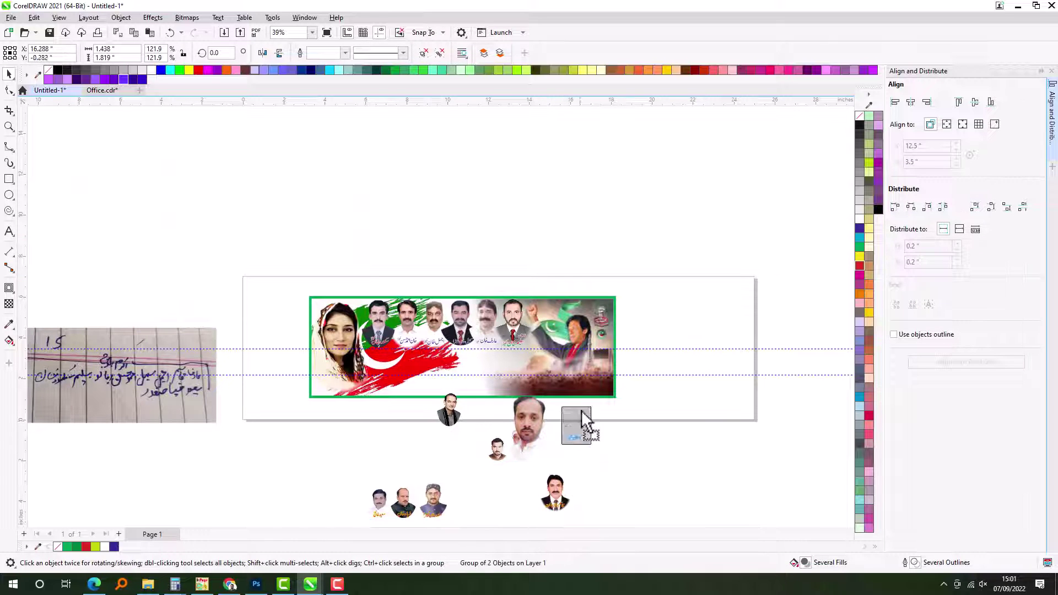
{"action": "left_click", "coordinate": [499, 334]}
{"action": "left_click_drag", "start_coordinate": [649, 386], "coordinate": [545, 273]}
{"action": "left_click_drag", "start_coordinate": [579, 240], "coordinate": [558, 292]}
{"action": "left_click", "coordinate": [504, 379]}
{"action": "left_click_drag", "start_coordinate": [503, 378], "coordinate": [609, 381]}
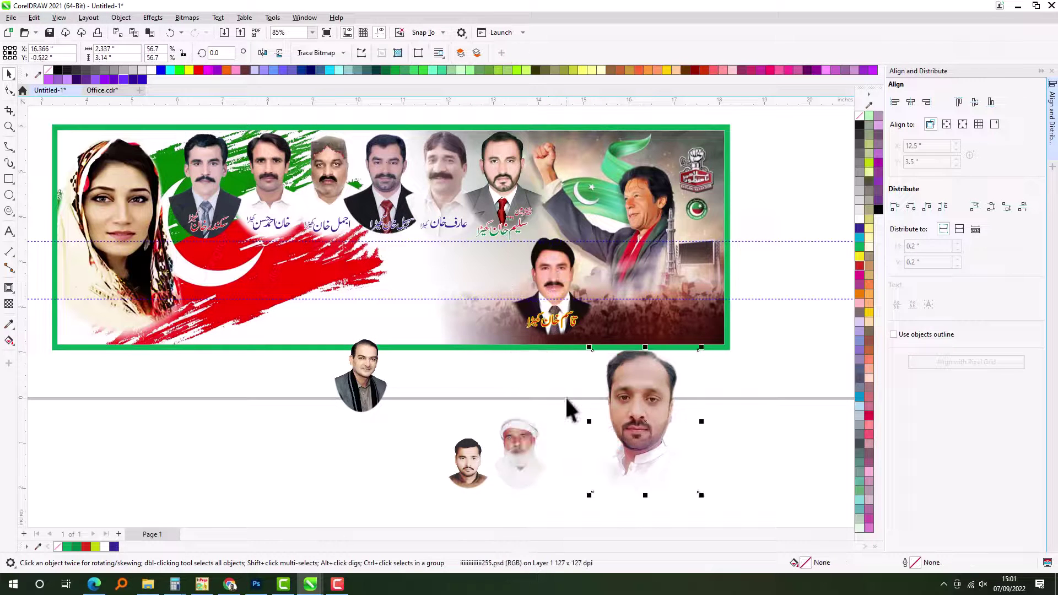
Step: Add the white-bearded elder, the suited man and the young man to the lower row, mirroring and enlarging the suited man's portrait
{"action": "left_click_drag", "start_coordinate": [521, 441], "coordinate": [487, 263]}
{"action": "left_click", "coordinate": [377, 375]}
{"action": "left_click_drag", "start_coordinate": [377, 375], "coordinate": [436, 280]}
{"action": "left_click_drag", "start_coordinate": [392, 317], "coordinate": [373, 345]}
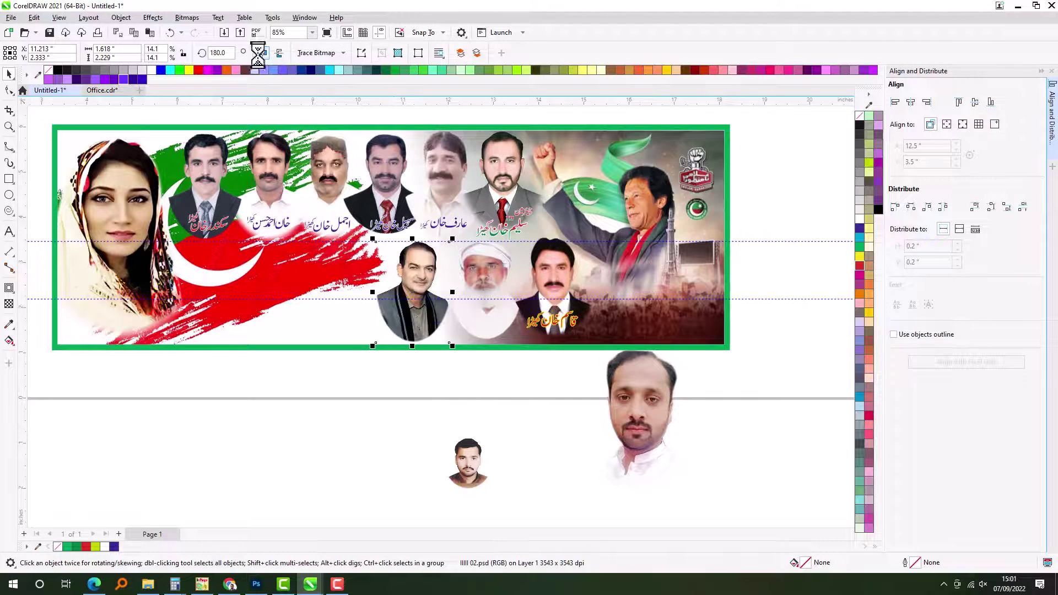
{"action": "left_click_drag", "start_coordinate": [468, 466], "coordinate": [408, 249]}
{"action": "left_click_drag", "start_coordinate": [497, 273], "coordinate": [725, 265]}
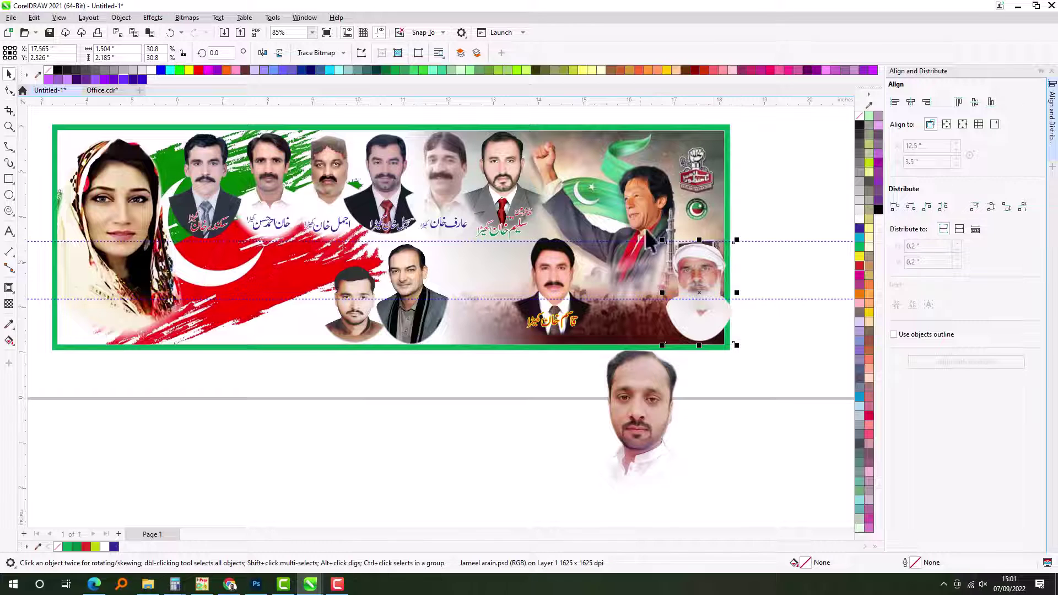
{"action": "key", "text": "ctrl+z"}
{"action": "key", "text": "ctrl+z"}
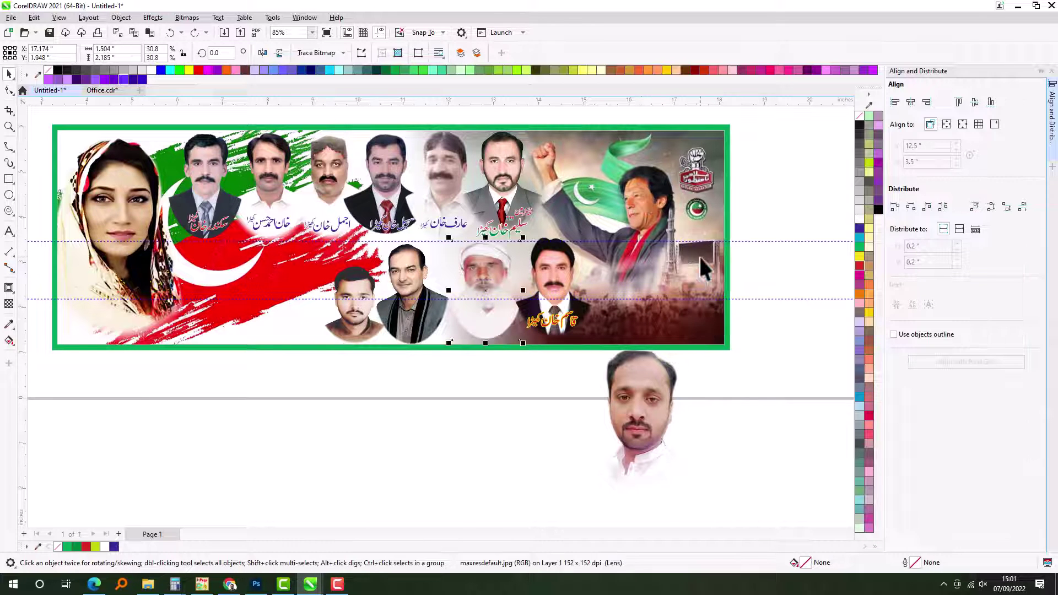
Step: Enlarge the young man's portrait to about 2.42 by 2.59 in and set it beside the suited man
{"action": "left_click", "coordinate": [357, 279]}
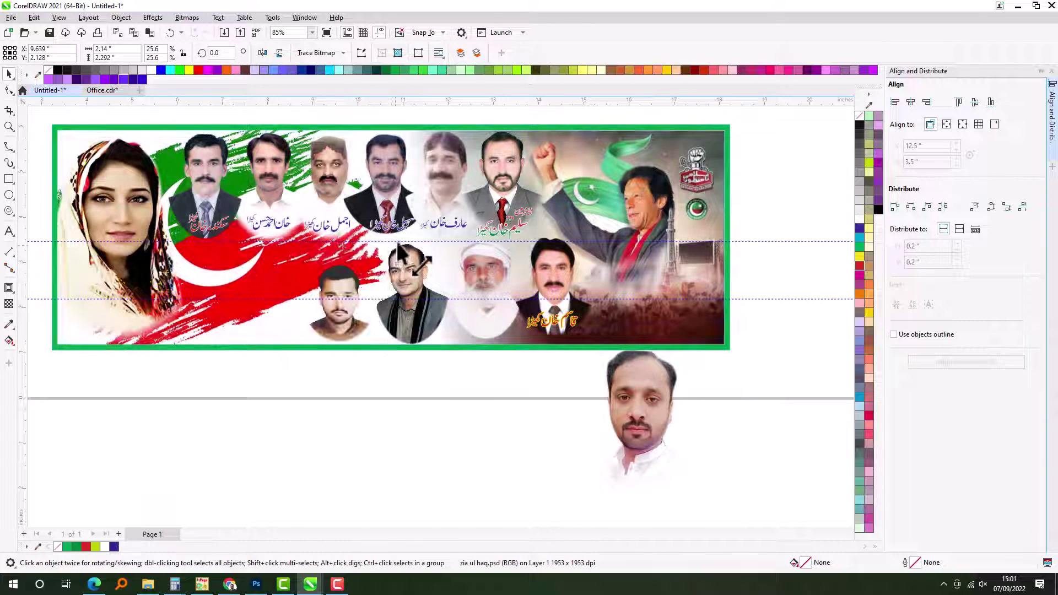
{"action": "left_click_drag", "start_coordinate": [357, 279], "coordinate": [353, 260]}
{"action": "key", "text": "Escape"}
Step: Move the large spare portrait into the lower row beside the young man and shrink it to about 1.61 by 2.16 in
{"action": "scroll", "coordinate": [534, 352], "scroll_direction": "down", "scroll_amount": 3}
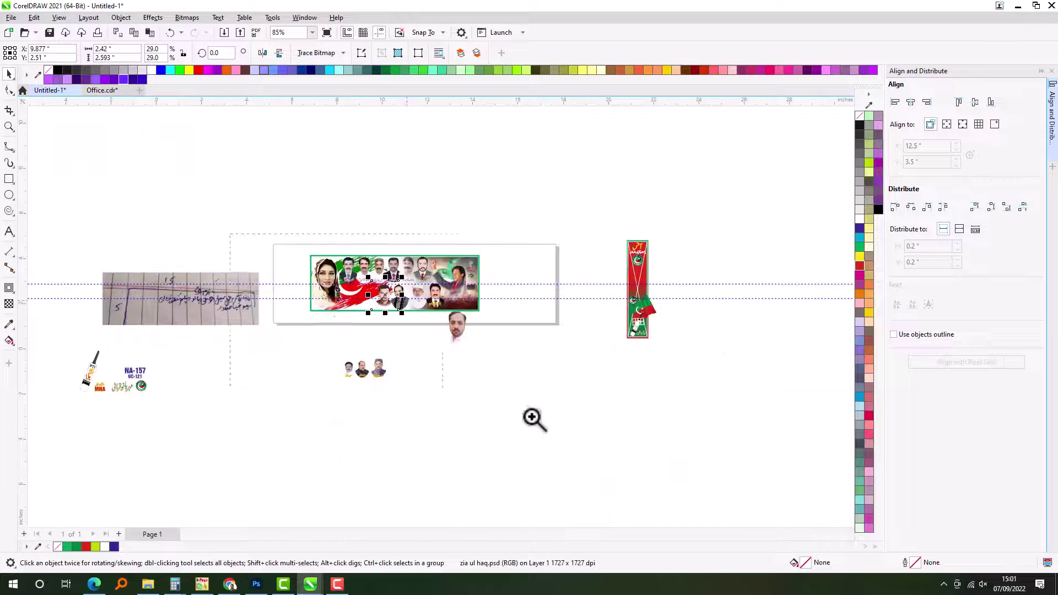
{"action": "left_click_drag", "start_coordinate": [549, 331], "coordinate": [340, 270]}
{"action": "scroll", "coordinate": [318, 249], "scroll_direction": "up", "scroll_amount": 3}
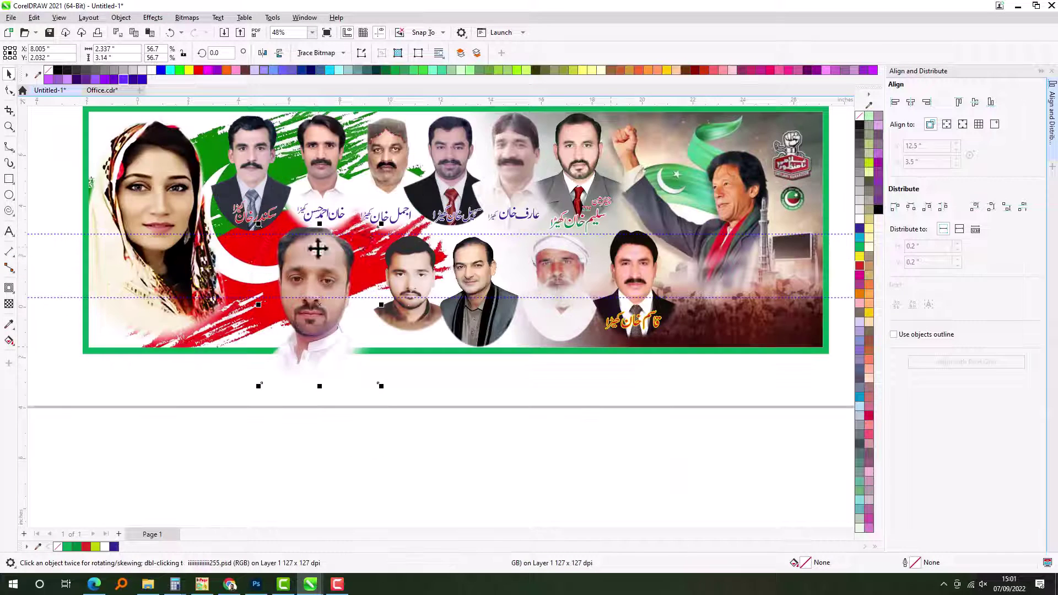
{"action": "left_click_drag", "start_coordinate": [384, 229], "coordinate": [363, 251]}
Step: Bring the three remaining captioned portraits up to just below the banner
{"action": "scroll", "coordinate": [374, 341], "scroll_direction": "down", "scroll_amount": 2}
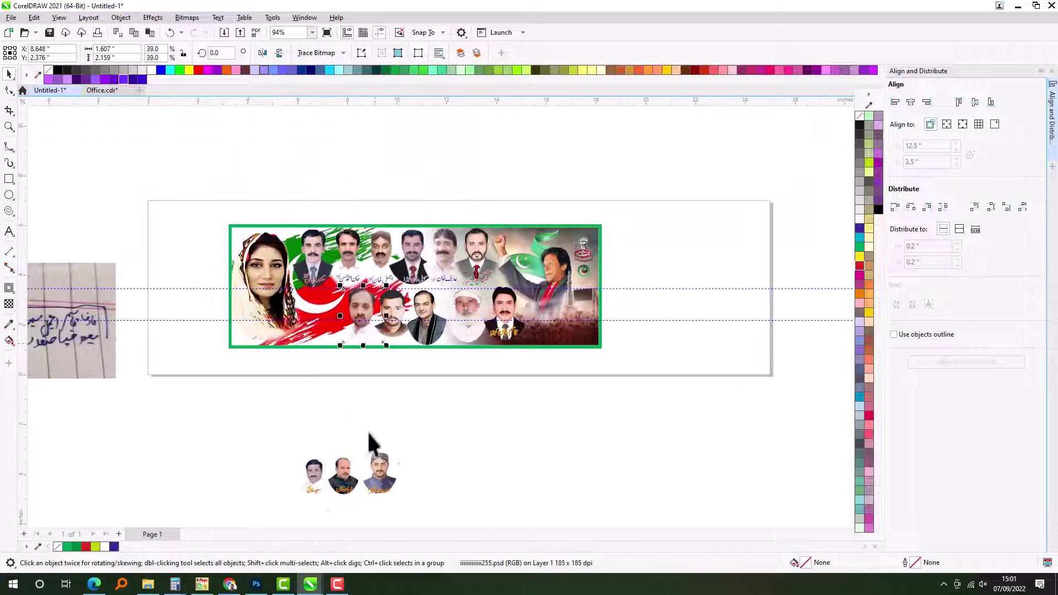
{"action": "left_click_drag", "start_coordinate": [335, 478], "coordinate": [336, 373]}
{"action": "scroll", "coordinate": [460, 364], "scroll_direction": "up", "scroll_amount": 2}
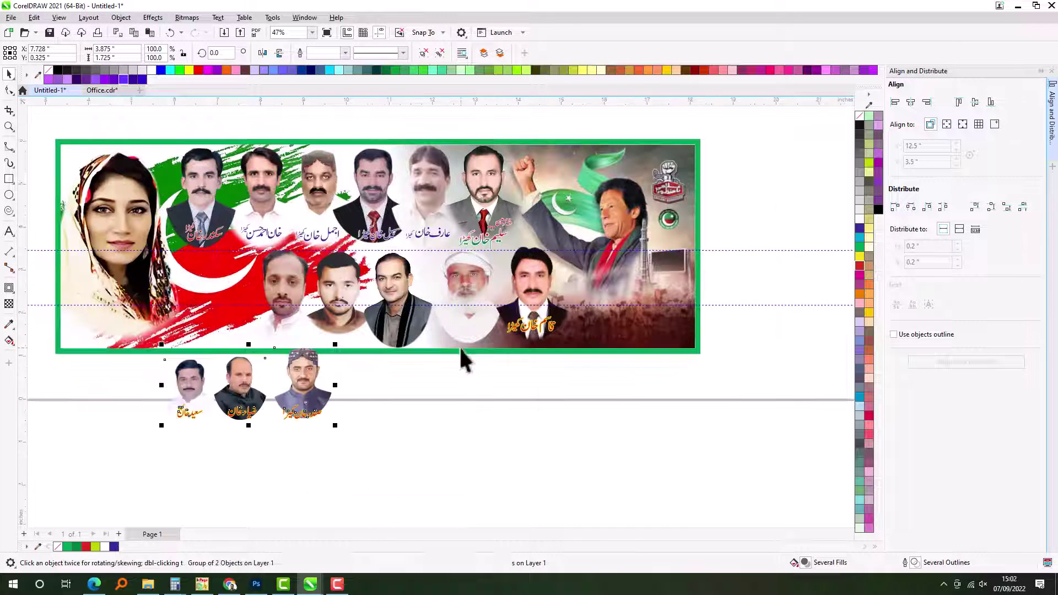
{"action": "key", "text": "Escape"}
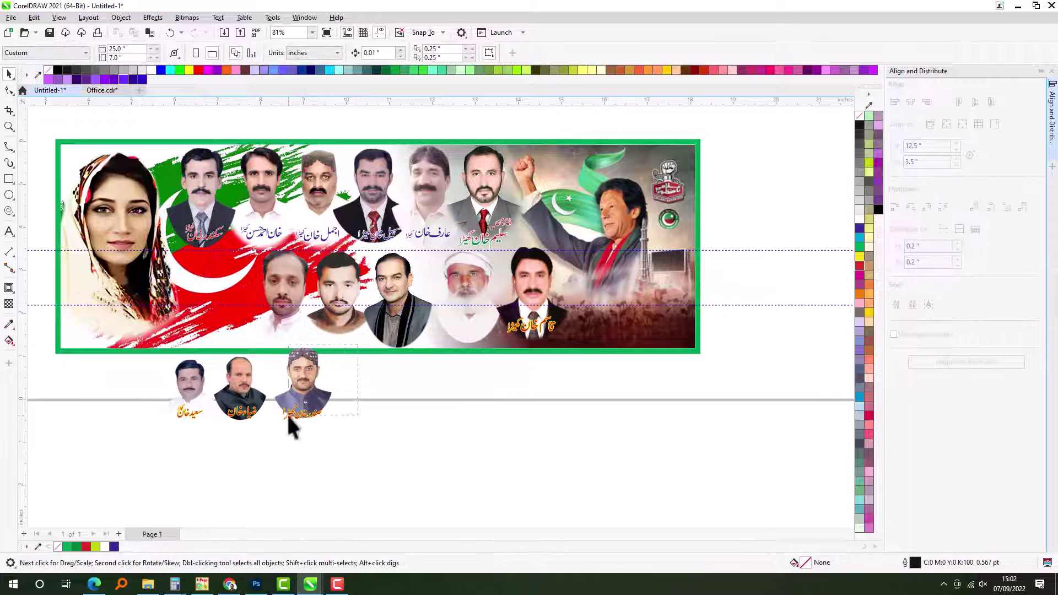
Step: Place the captioned man in the cap in the lower row nearest the woman and enlarge him to about 1.72 by 2.13 in
{"action": "left_click", "coordinate": [304, 366]}
{"action": "left_click_drag", "start_coordinate": [303, 367], "coordinate": [228, 287]}
{"action": "scroll", "coordinate": [402, 357], "scroll_direction": "down", "scroll_amount": 2}
{"action": "scroll", "coordinate": [323, 306], "scroll_direction": "up", "scroll_amount": 3}
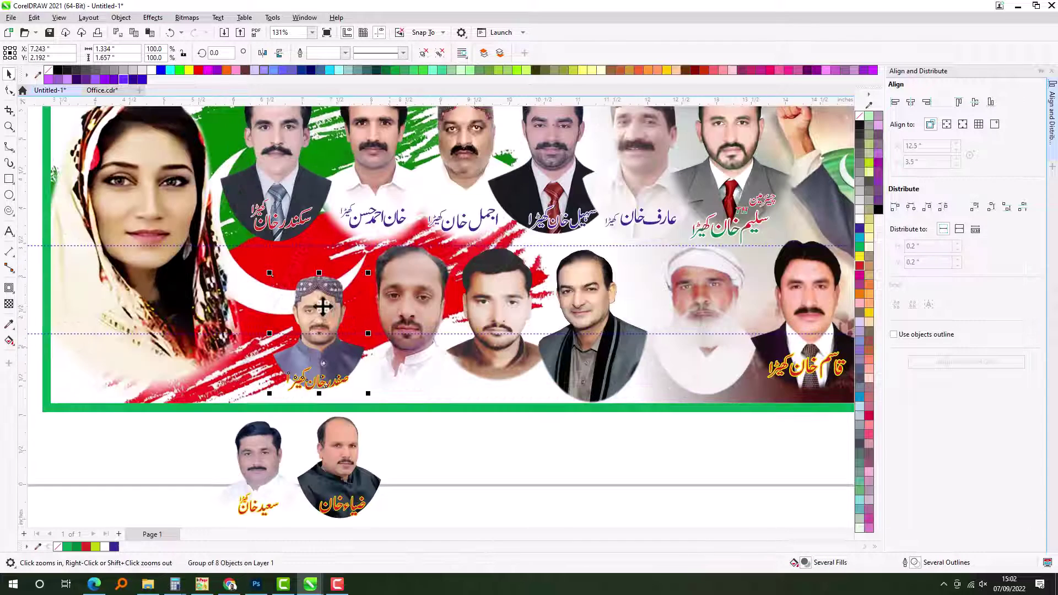
{"action": "left_click_drag", "start_coordinate": [369, 274], "coordinate": [332, 282]}
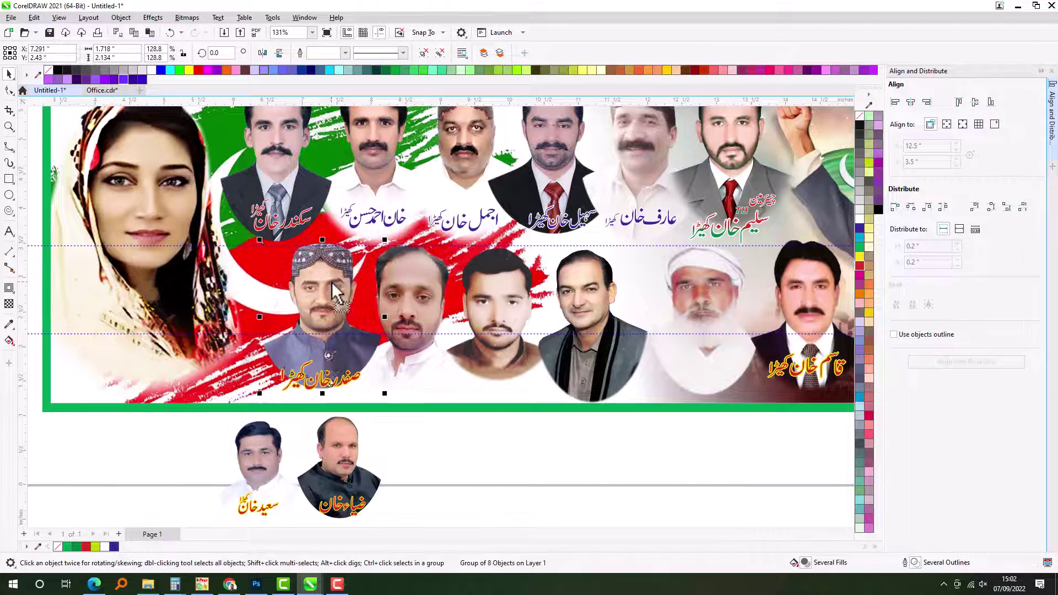
Step: Move the black-jacketed man to the banner's lower corner beneath the party logos, and resize his portrait separately from its caption
{"action": "left_click_drag", "start_coordinate": [349, 433], "coordinate": [287, 452]}
{"action": "scroll", "coordinate": [247, 304], "scroll_direction": "down", "scroll_amount": 2}
{"action": "left_click", "coordinate": [381, 343]}
{"action": "key", "text": "space"}
{"action": "scroll", "coordinate": [605, 472], "scroll_direction": "down", "scroll_amount": 2}
{"action": "scroll", "coordinate": [270, 375], "scroll_direction": "up", "scroll_amount": 1}
{"action": "left_click_drag", "start_coordinate": [270, 378], "coordinate": [693, 274]}
{"action": "left_click", "coordinate": [671, 329], "text": "ctrl"}
{"action": "left_click_drag", "start_coordinate": [734, 230], "coordinate": [719, 247]}
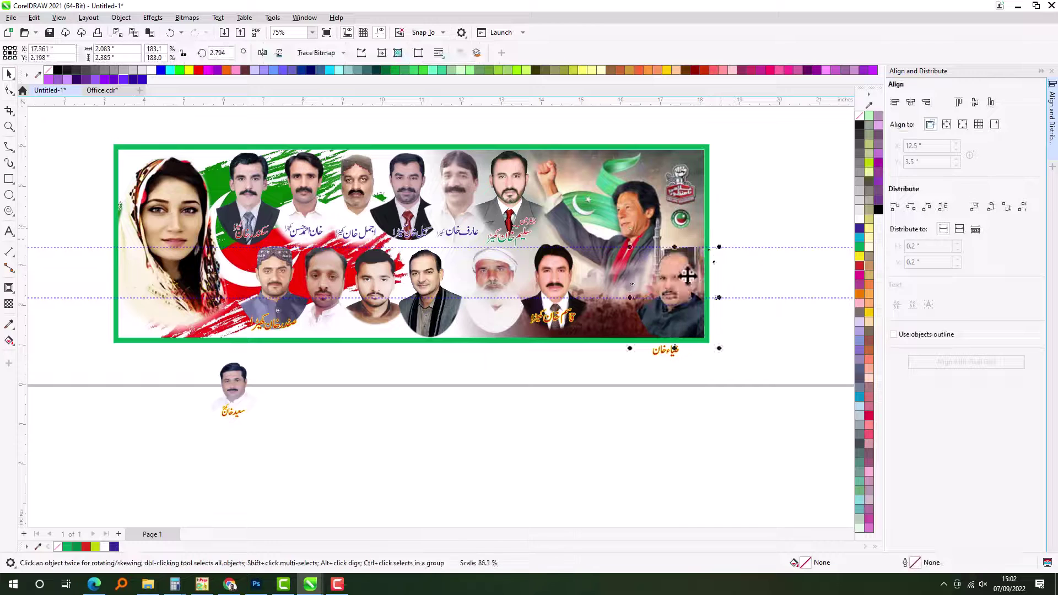
{"action": "key", "text": "Escape"}
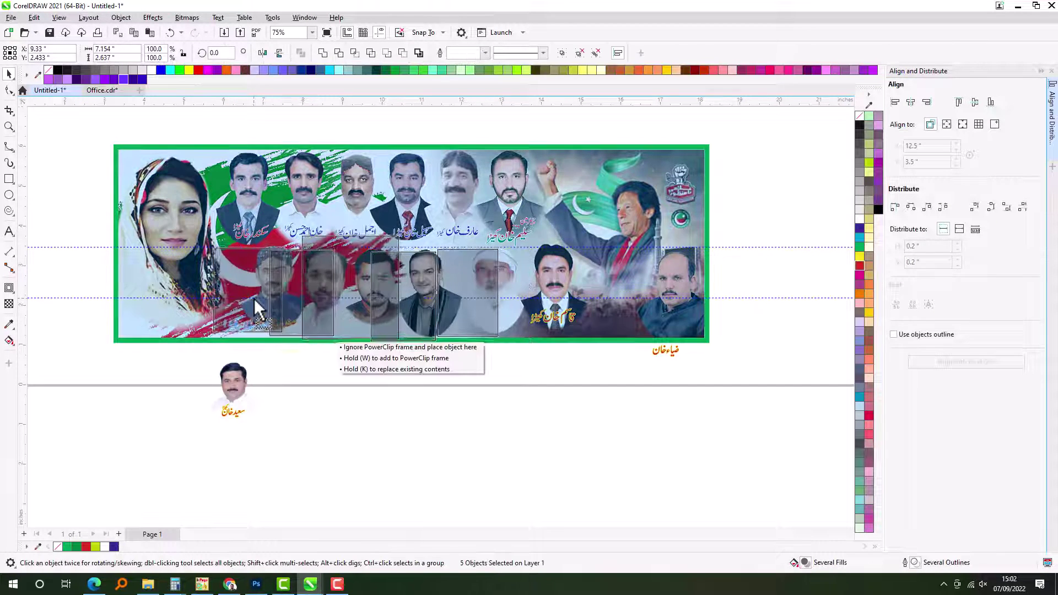
Step: Put the black-jacketed man's caption on his portrait, and place the white-shirted man beside him, enlarged to about 1.61 by 2.04 in
{"action": "left_click", "coordinate": [237, 374]}
{"action": "left_click_drag", "start_coordinate": [247, 397], "coordinate": [602, 351]}
{"action": "left_click", "coordinate": [664, 351]}
{"action": "scroll", "coordinate": [717, 322], "scroll_direction": "up", "scroll_amount": 3}
{"action": "left_click", "coordinate": [225, 441]}
{"action": "scroll", "coordinate": [224, 441], "scroll_direction": "down", "scroll_amount": 2}
{"action": "left_click_drag", "start_coordinate": [286, 436], "coordinate": [359, 272]}
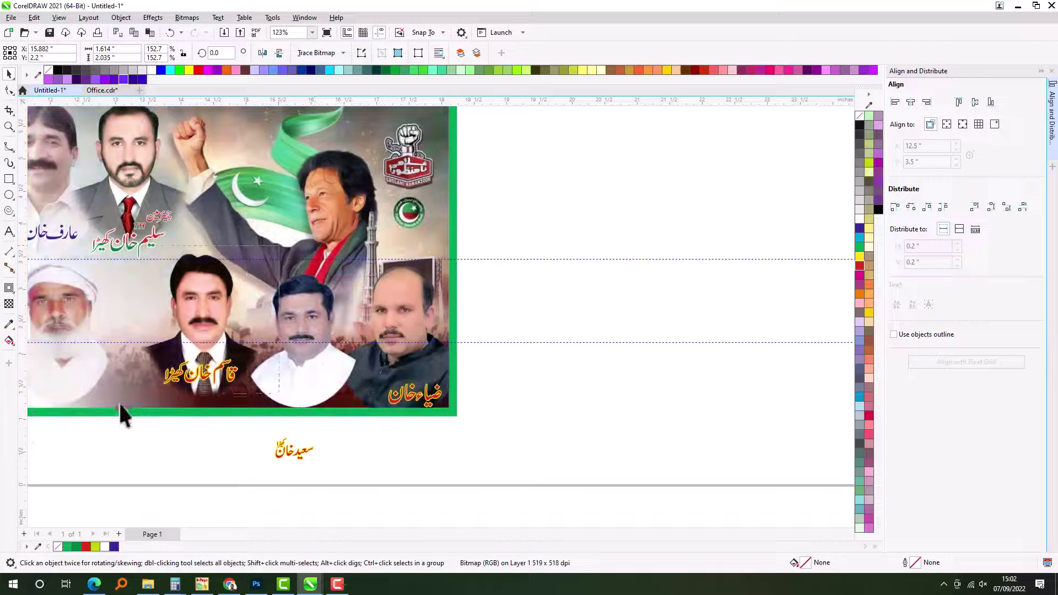
Step: Shift the captioned dark-suited man toward the elder, and fit the white-shirted man's portrait into the gap at about 1.65 by 2.08 in
{"action": "left_click_drag", "start_coordinate": [192, 324], "coordinate": [154, 324]}
{"action": "left_click", "coordinate": [318, 316]}
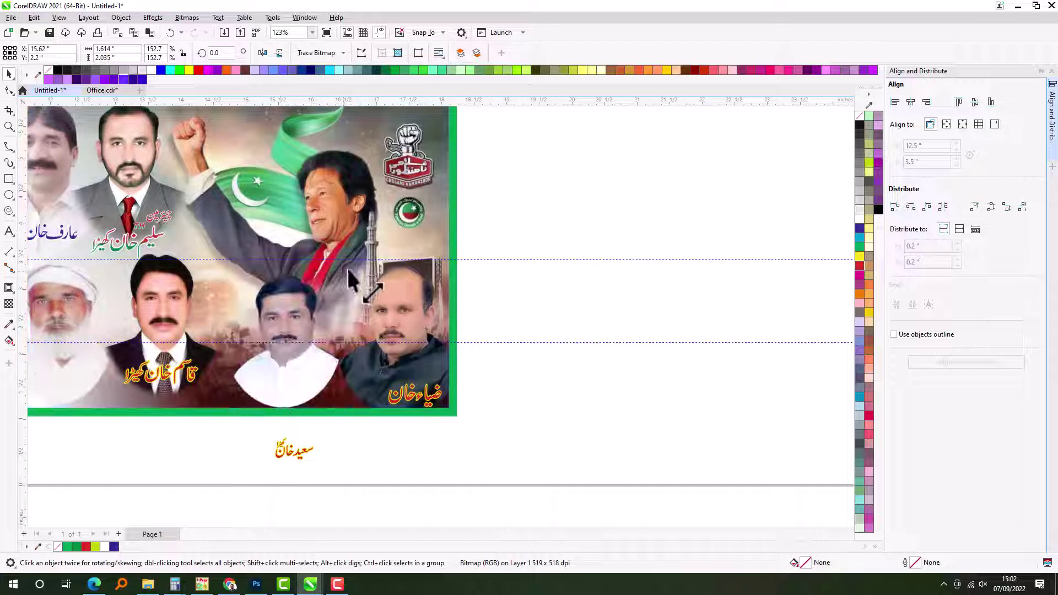
{"action": "left_click_drag", "start_coordinate": [347, 267], "coordinate": [358, 252]}
{"action": "scroll", "coordinate": [348, 250], "scroll_direction": "down", "scroll_amount": 2}
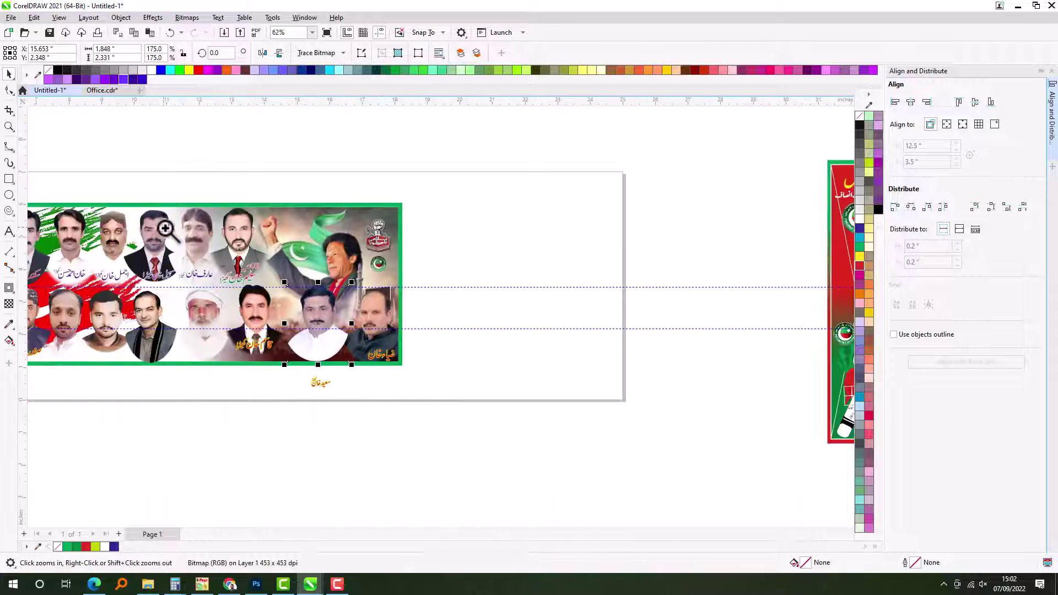
{"action": "scroll", "coordinate": [320, 287], "scroll_direction": "up", "scroll_amount": 3}
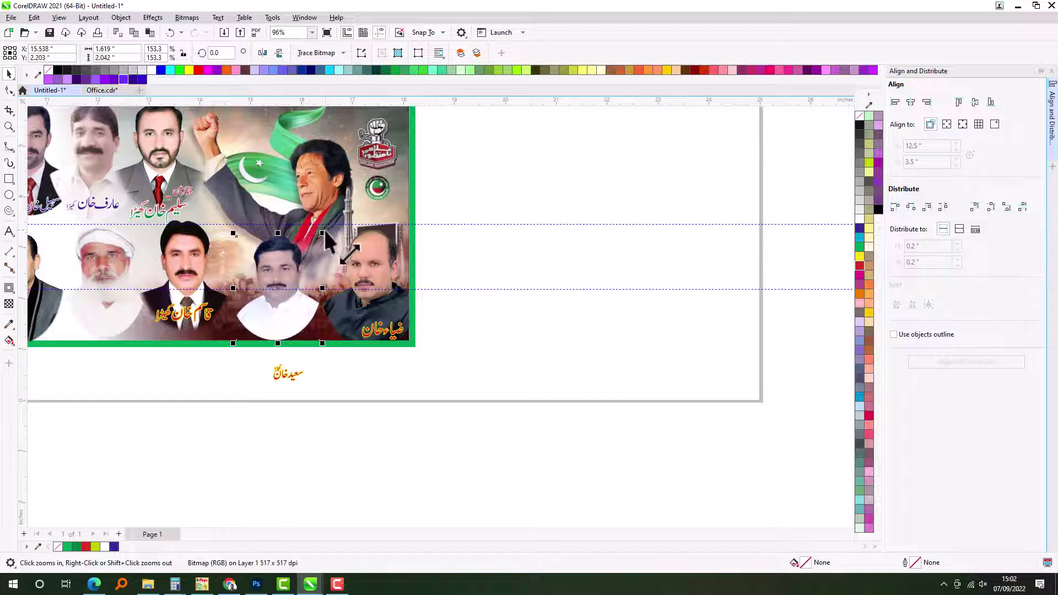
{"action": "left_click_drag", "start_coordinate": [350, 236], "coordinate": [325, 232]}
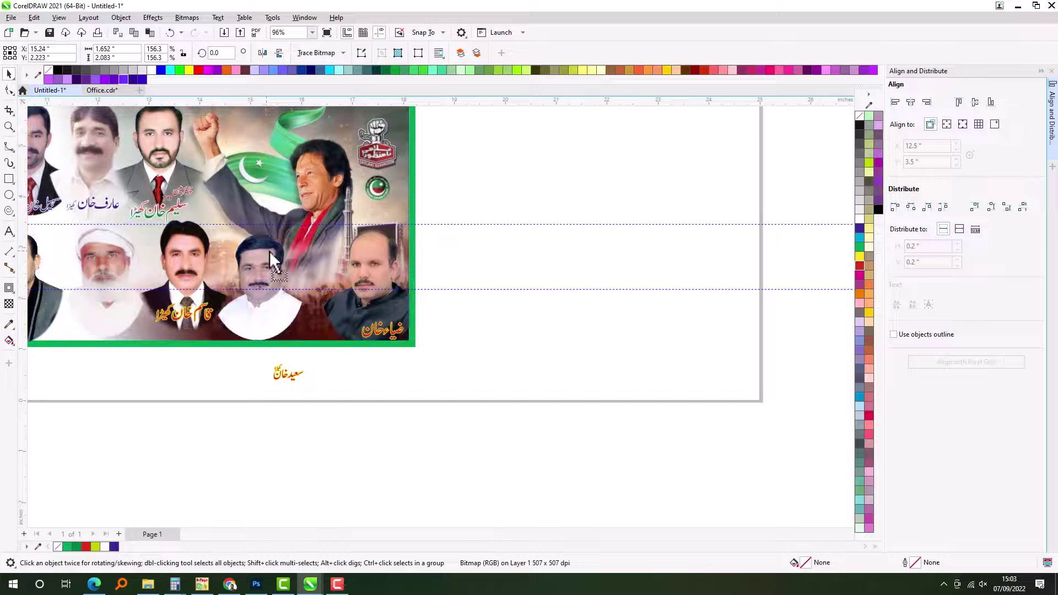
Step: Move the white-shirted man's name caption onto the lower part of his portrait and enlarge it
{"action": "left_click", "coordinate": [289, 377]}
{"action": "left_click_drag", "start_coordinate": [290, 386], "coordinate": [263, 337]}
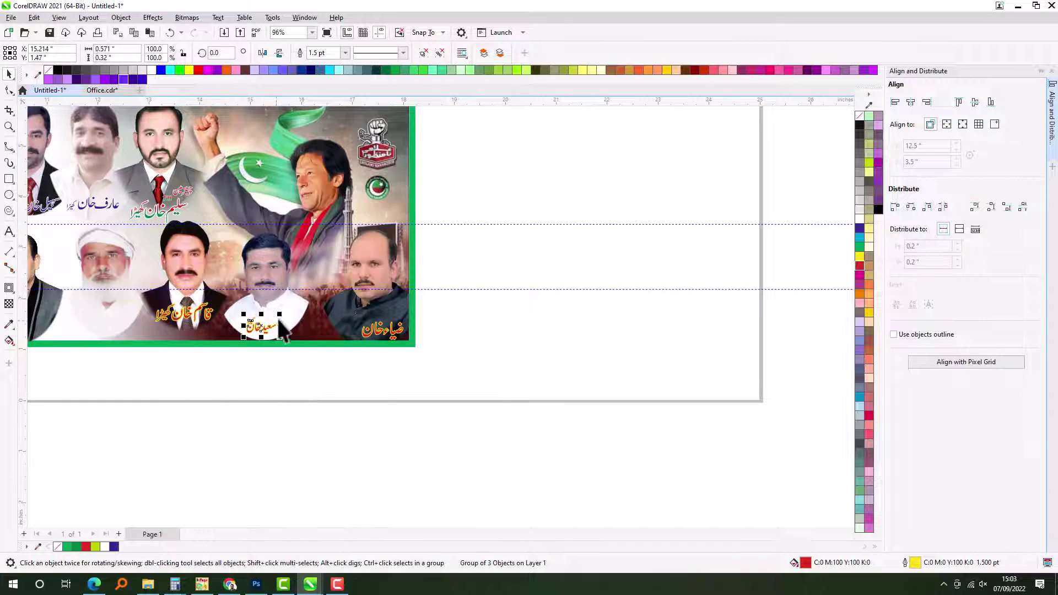
{"action": "key", "text": "Escape"}
Step: Lower the dark-suited man's name caption to line up with the white-shirted man's caption
{"action": "scroll", "coordinate": [284, 287], "scroll_direction": "down", "scroll_amount": 3}
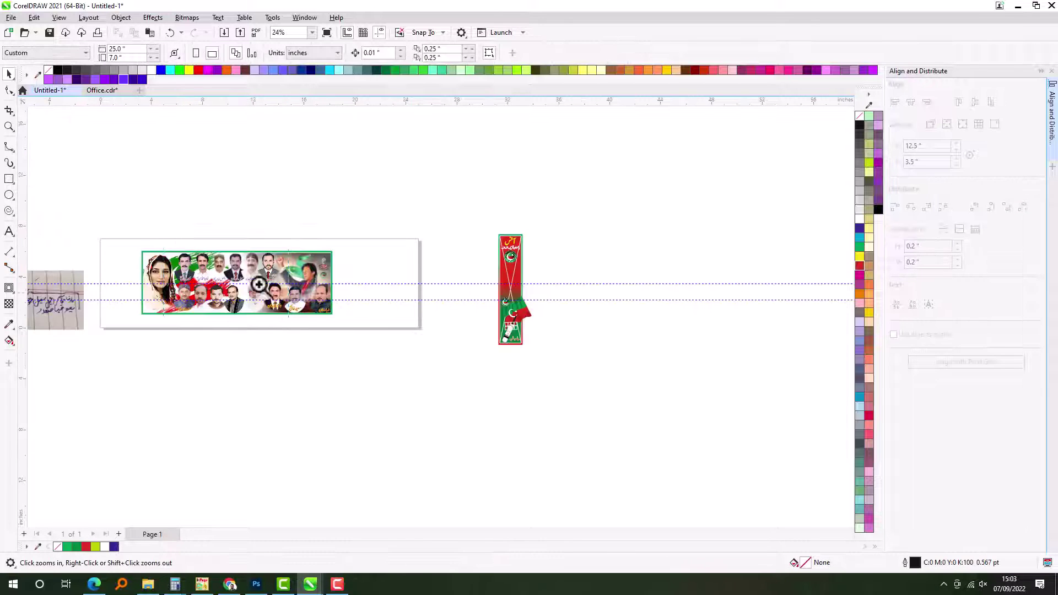
{"action": "scroll", "coordinate": [485, 337], "scroll_direction": "up", "scroll_amount": 2}
{"action": "left_click_drag", "start_coordinate": [320, 239], "coordinate": [647, 404]}
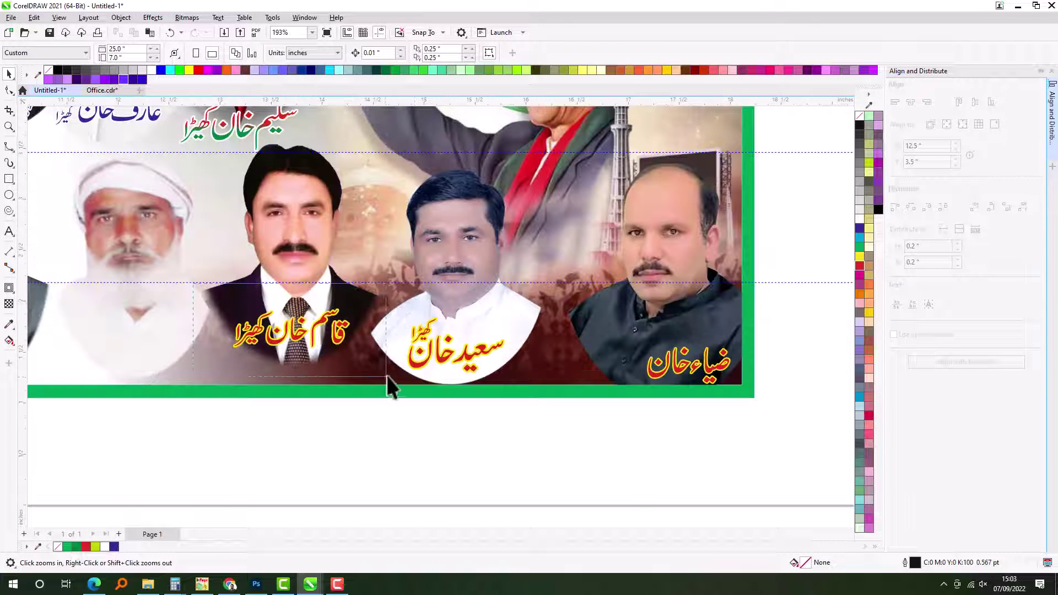
{"action": "left_click", "coordinate": [419, 361]}
{"action": "left_click_drag", "start_coordinate": [378, 288], "coordinate": [168, 392]}
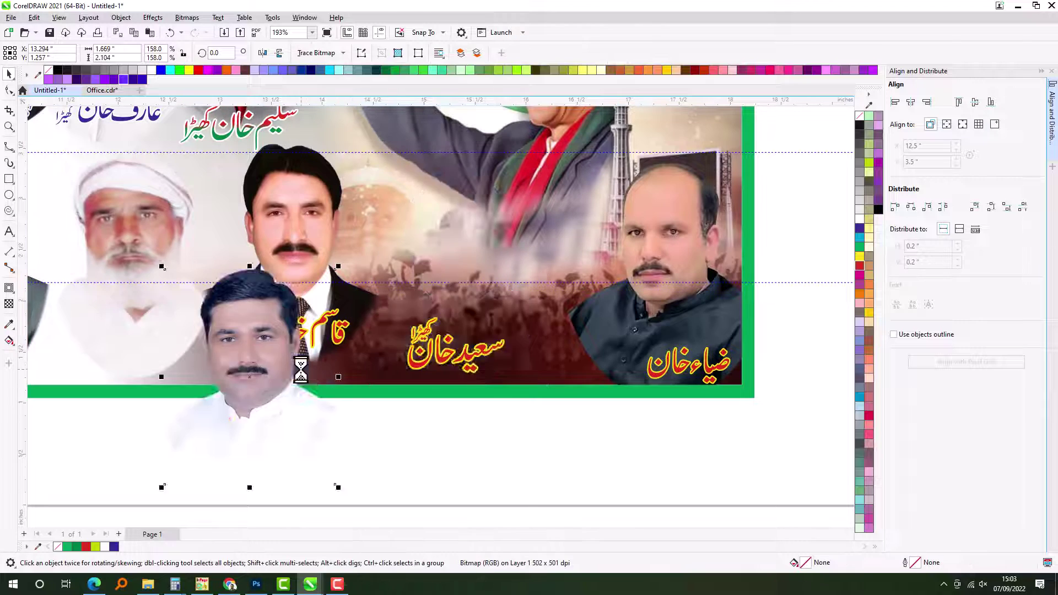
{"action": "key", "text": "ctrl+z"}
{"action": "key", "text": "Down"}
{"action": "key", "text": "Down"}
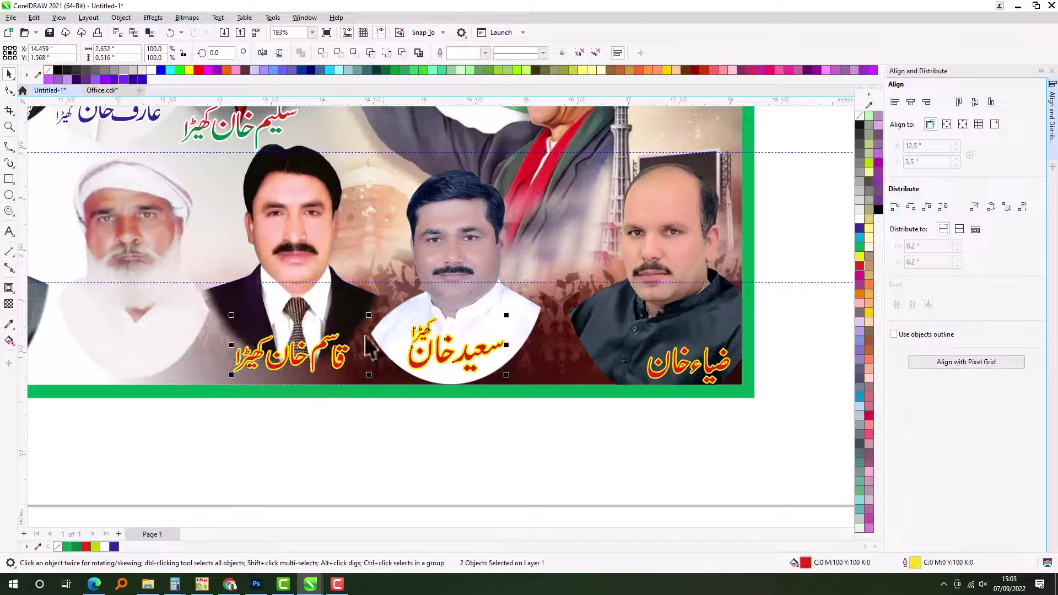
Step: Shrink the captioned dark-suited man's portrait to about 1.72 by 2.16 in, and adjust the white-bearded elder to the same head level
{"action": "left_click", "coordinate": [319, 212]}
{"action": "mouse_move", "coordinate": [388, 154]}
{"action": "left_mouse_down"}
{"action": "mouse_move", "coordinate": [374, 148]}
{"action": "mouse_move", "coordinate": [375, 170]}
{"action": "left_mouse_up"}
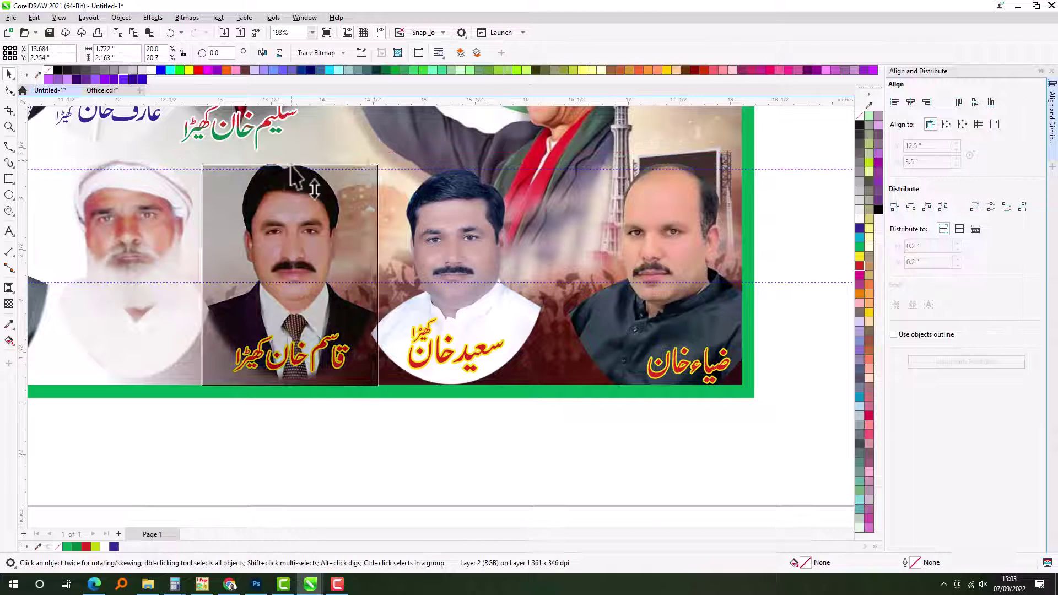
{"action": "scroll", "coordinate": [416, 263], "scroll_direction": "down", "scroll_amount": 2}
{"action": "scroll", "coordinate": [415, 263], "scroll_direction": "up", "scroll_amount": 2}
{"action": "left_click", "coordinate": [416, 263]}
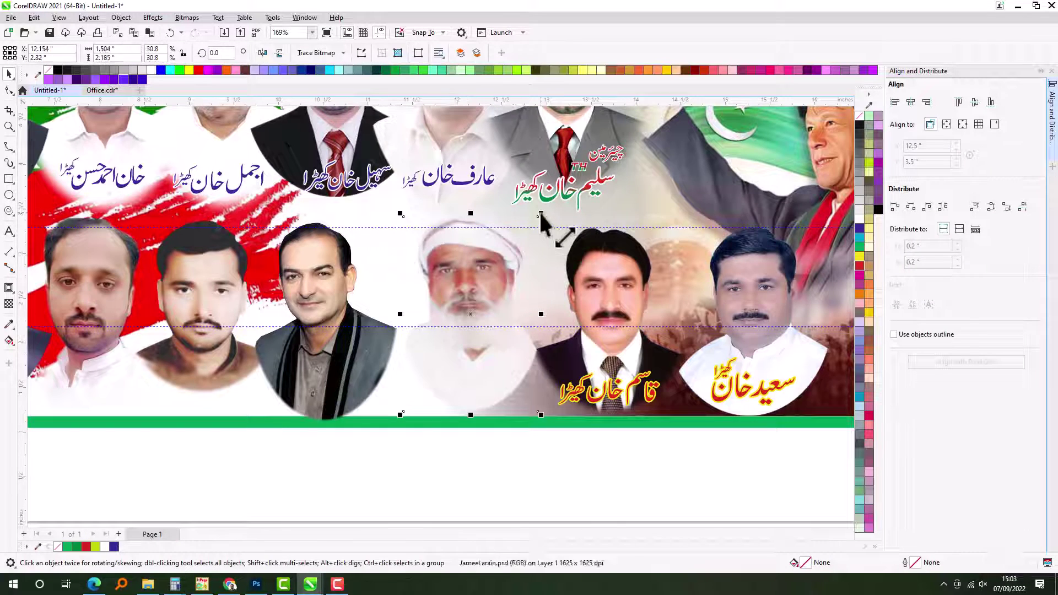
{"action": "left_click_drag", "start_coordinate": [477, 243], "coordinate": [494, 243]}
Step: Scale down the portraits of the man in the scarf and the young man slightly to match the lower row's head level
{"action": "left_click", "coordinate": [371, 241]}
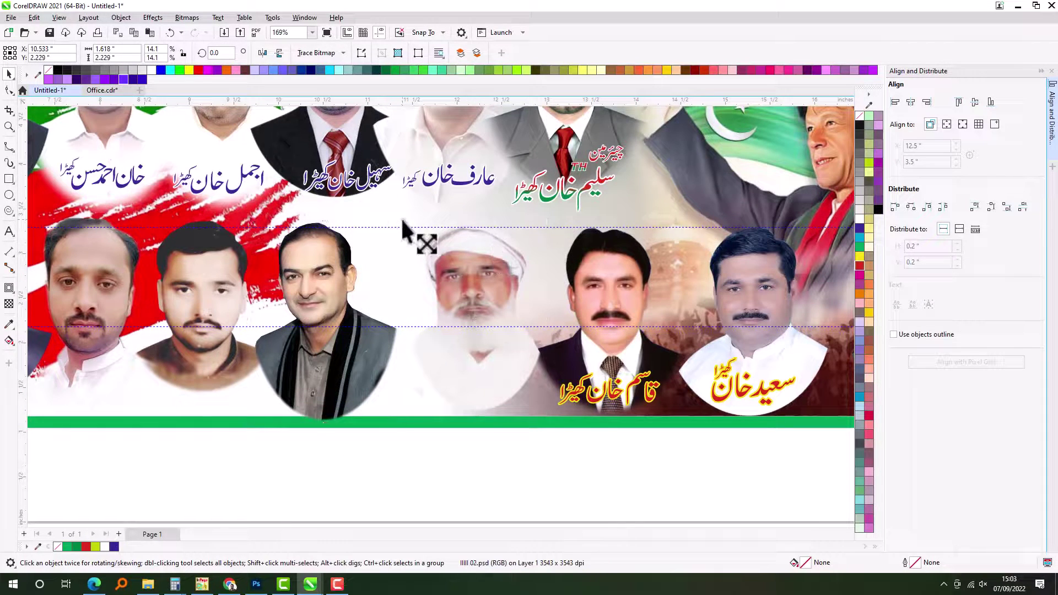
{"action": "left_click_drag", "start_coordinate": [401, 219], "coordinate": [396, 227]}
{"action": "scroll", "coordinate": [412, 263], "scroll_direction": "down", "scroll_amount": 2}
{"action": "scroll", "coordinate": [412, 263], "scroll_direction": "up", "scroll_amount": 2}
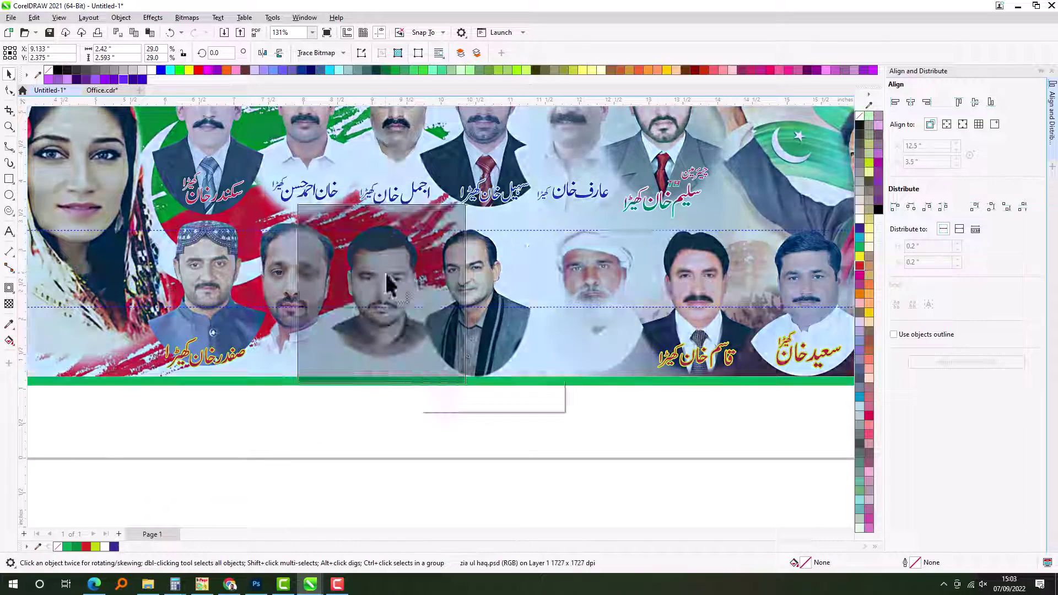
{"action": "left_click", "coordinate": [385, 272]}
{"action": "left_click_drag", "start_coordinate": [385, 271], "coordinate": [404, 253]}
{"action": "key", "text": "Escape"}
Step: Shift the uncaptioned man beside the young man and the capped man toward the woman and lower them to the row's head level
{"action": "left_click", "coordinate": [279, 253]}
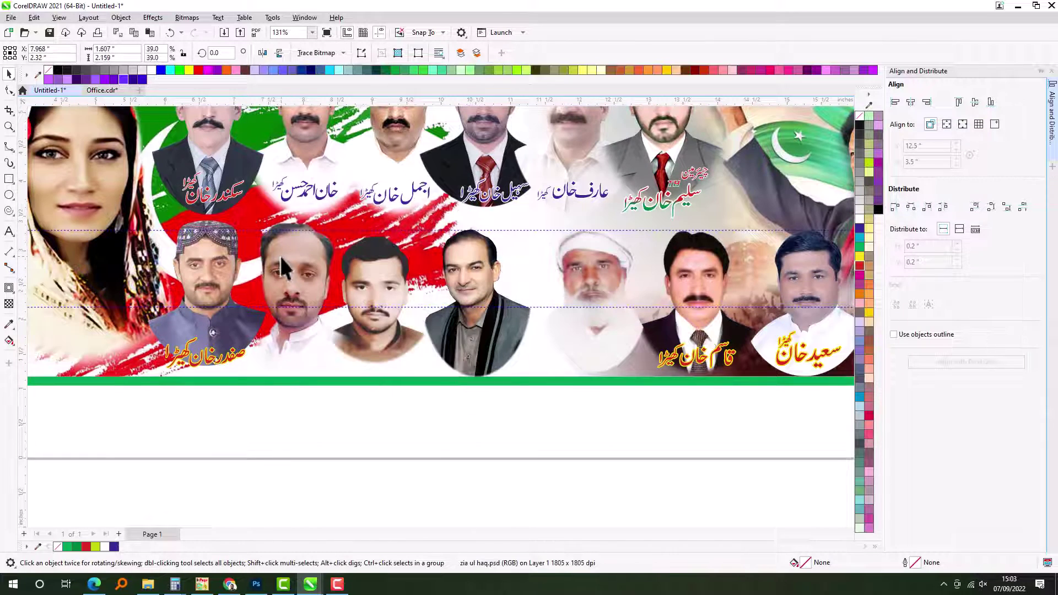
{"action": "key", "text": "ctrl+z"}
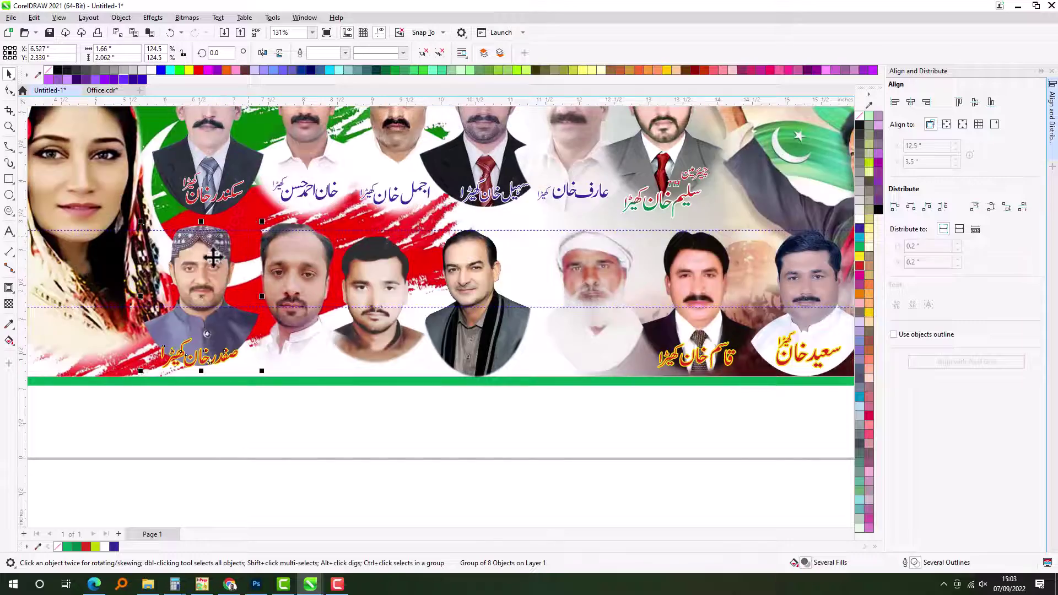
{"action": "mouse_move", "coordinate": [296, 257]}
{"action": "left_mouse_down"}
{"action": "mouse_move", "coordinate": [296, 243]}
{"action": "mouse_move", "coordinate": [278, 251]}
{"action": "left_mouse_up"}
{"action": "left_click", "coordinate": [207, 297]}
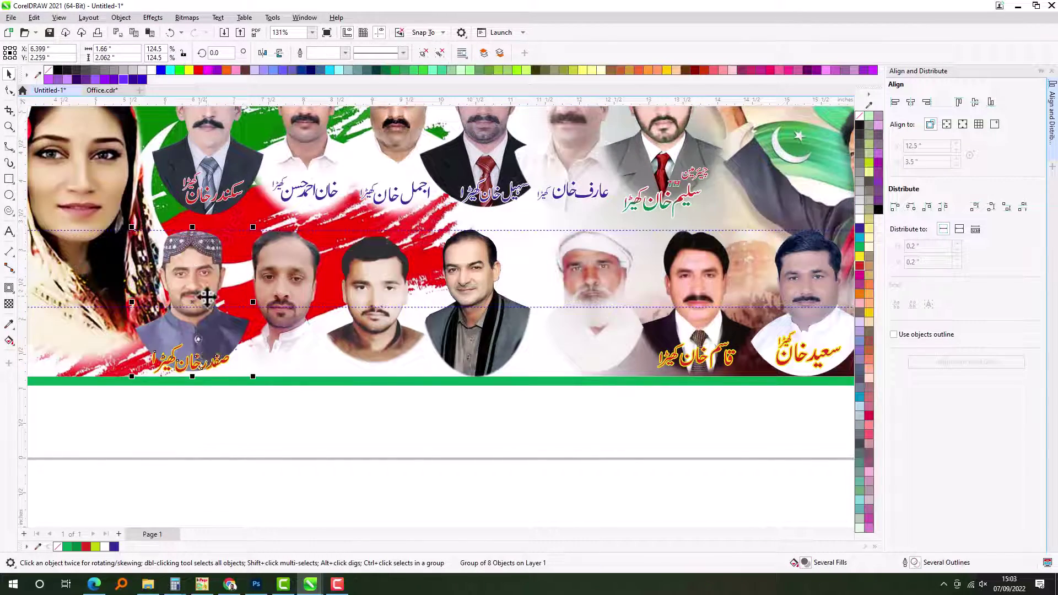
Step: Remove the two horizontal guidelines crossing the lower row of portraits
{"action": "left_click", "coordinate": [283, 419]}
{"action": "key", "text": "z"}
{"action": "key", "text": "F4"}
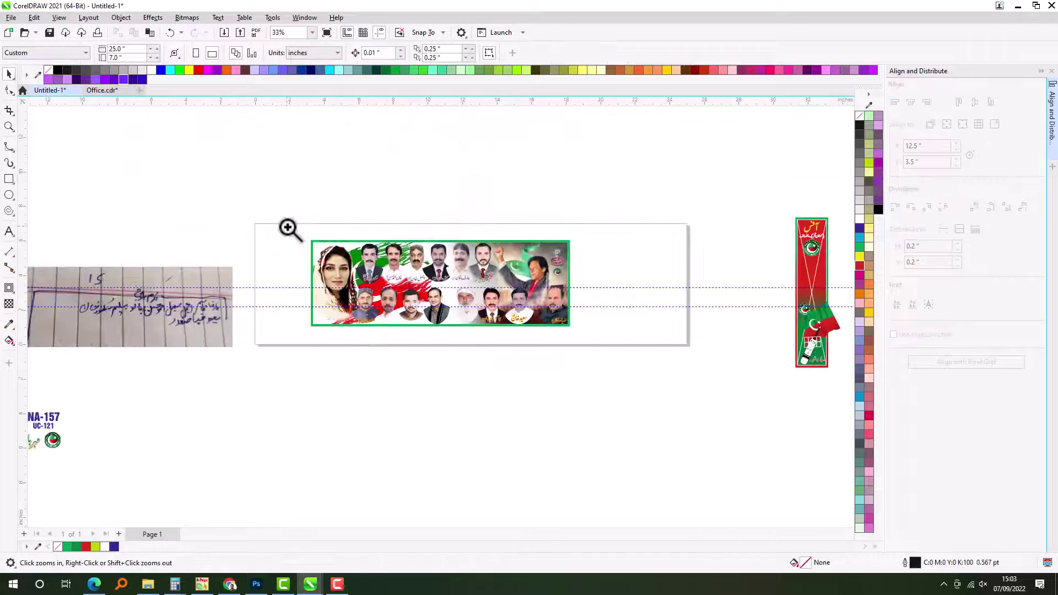
{"action": "left_click_drag", "start_coordinate": [674, 370], "coordinate": [673, 371]}
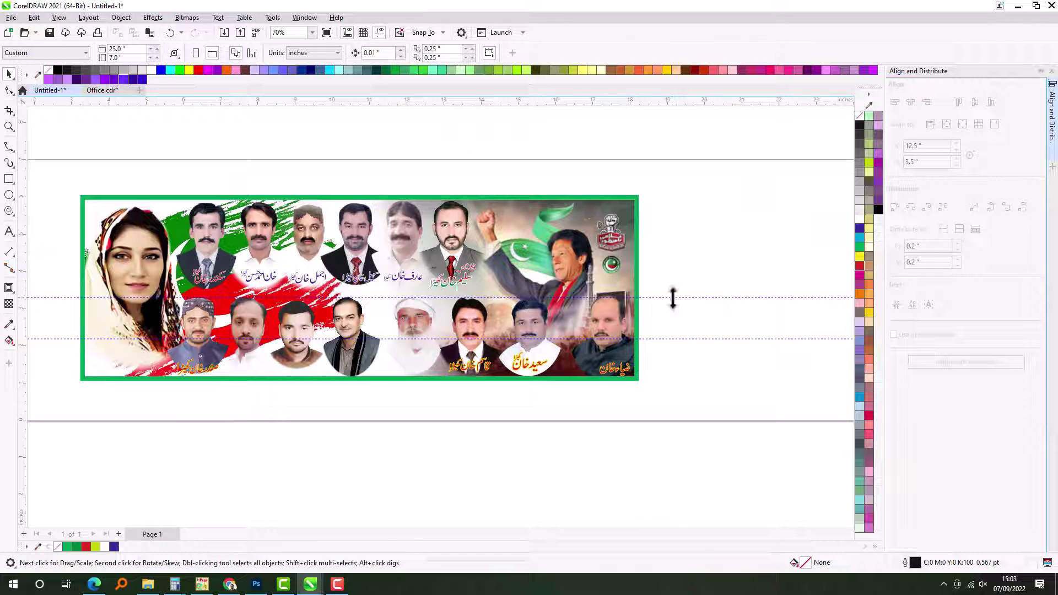
{"action": "left_click_drag", "start_coordinate": [673, 298], "coordinate": [673, 340]}
{"action": "key", "text": "F4"}
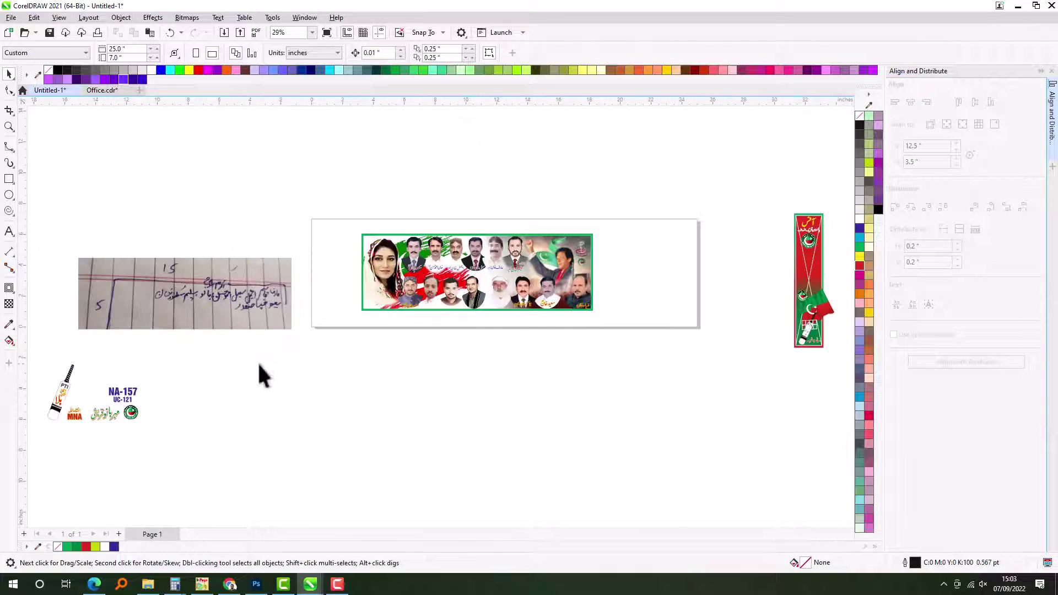
Step: Bring the bat and loose captions beneath the banner, and scale the PTI bat to about 1.4 by 2.95 in
{"action": "scroll", "coordinate": [40, 422], "scroll_direction": "left", "scroll_amount": 2}
{"action": "left_click_drag", "start_coordinate": [172, 380], "coordinate": [497, 357]}
{"action": "scroll", "coordinate": [605, 286], "scroll_direction": "up", "scroll_amount": 3}
{"action": "left_click", "coordinate": [187, 441]}
{"action": "left_click_drag", "start_coordinate": [168, 432], "coordinate": [168, 326]}
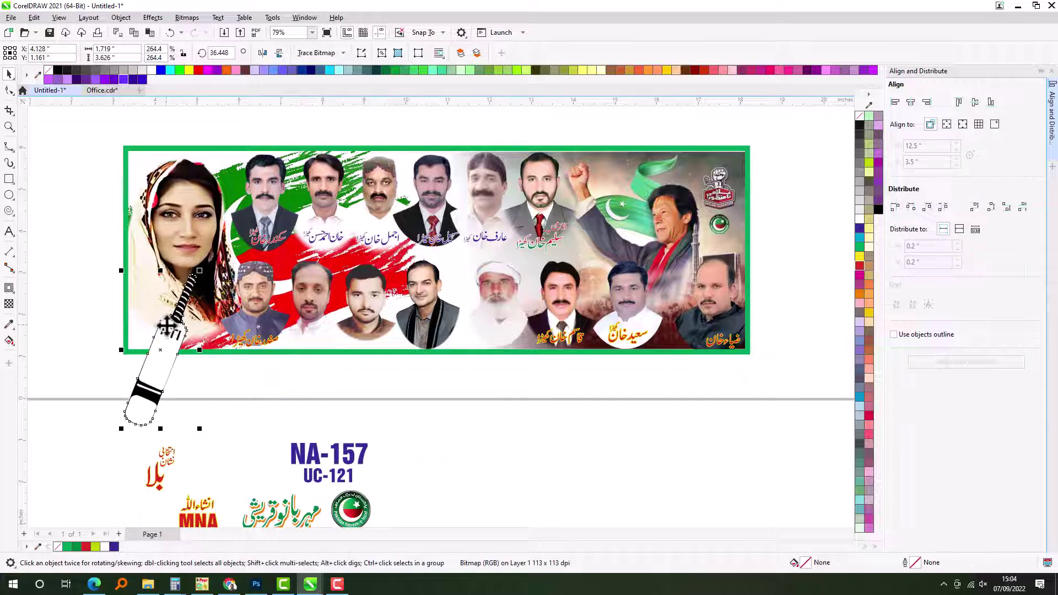
{"action": "left_click_drag", "start_coordinate": [201, 273], "coordinate": [193, 287]}
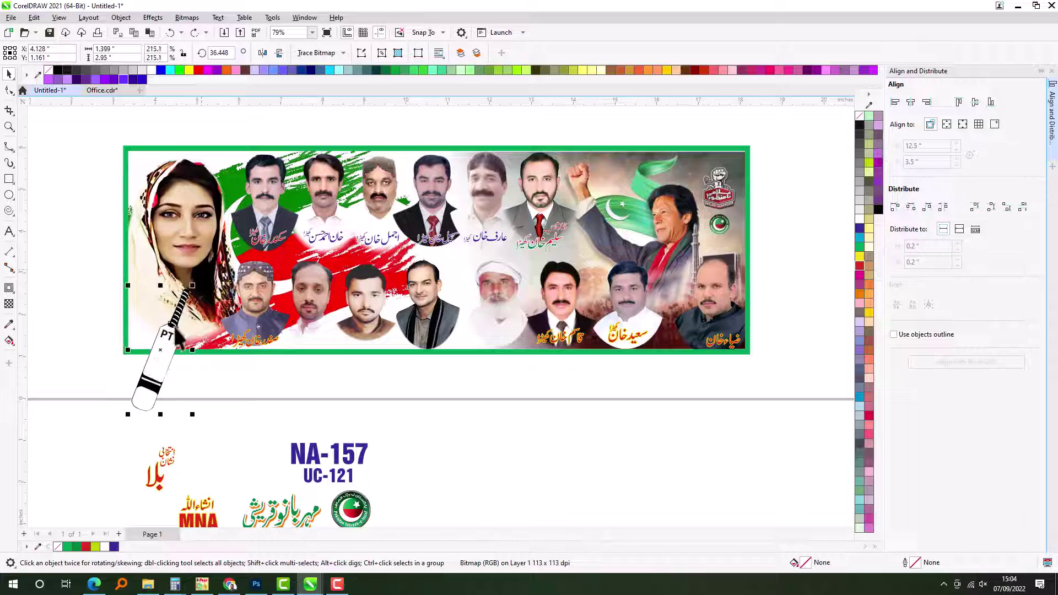
{"action": "key", "text": "ctrl+i"}
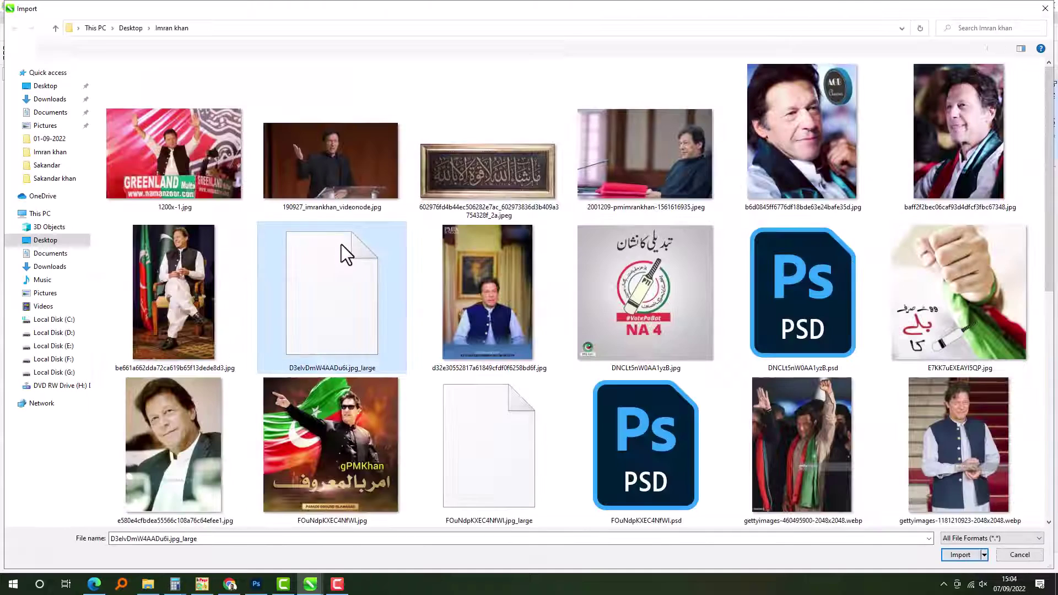
{"action": "double_click", "coordinate": [342, 244]}
{"action": "left_click_drag", "start_coordinate": [508, 425], "coordinate": [552, 469]}
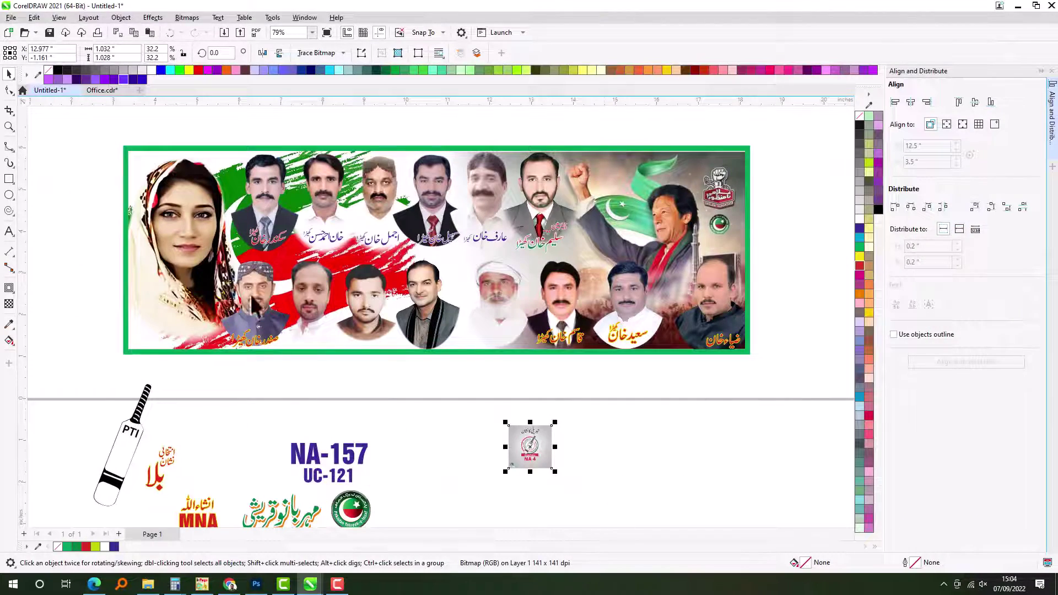
{"action": "left_click_drag", "start_coordinate": [467, 400], "coordinate": [612, 481]}
{"action": "key", "text": "F6"}
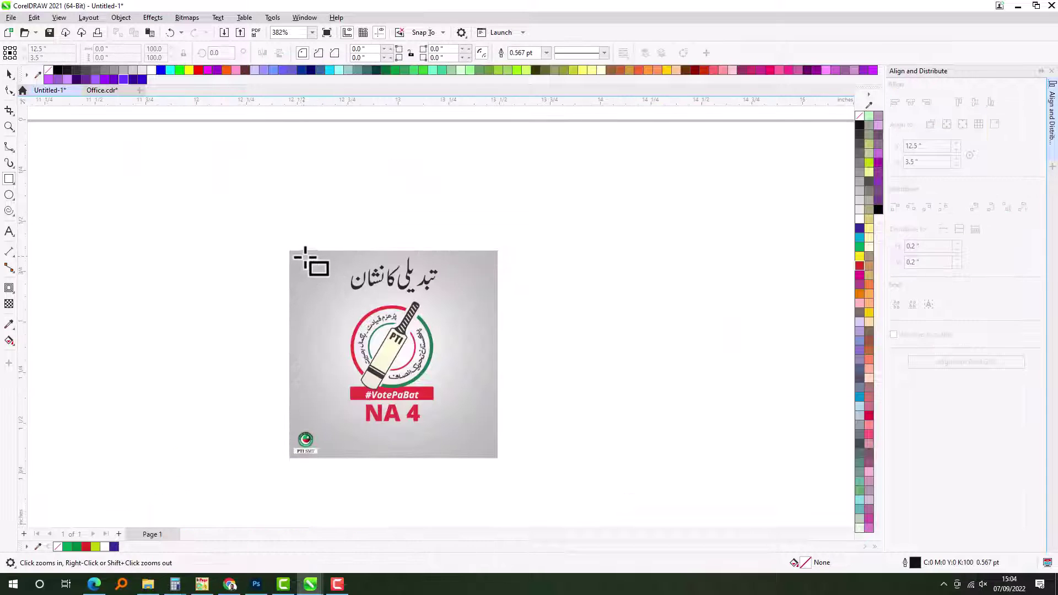
{"action": "key", "text": "ctrl+z"}
{"action": "key", "text": "ctrl+z"}
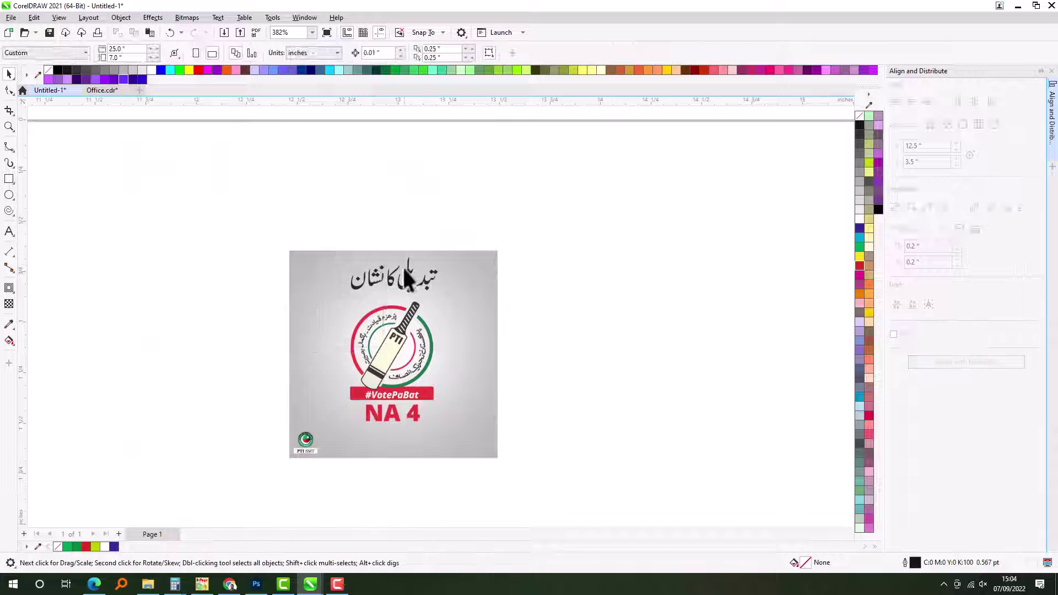
Step: Import the bat emblem artwork DNCLt5nW0AA1yzB.psd from the Imran khan folder and place it below the banner
{"action": "key", "text": "ctrl+i"}
{"action": "scroll", "coordinate": [475, 313], "scroll_direction": "down", "scroll_amount": 5}
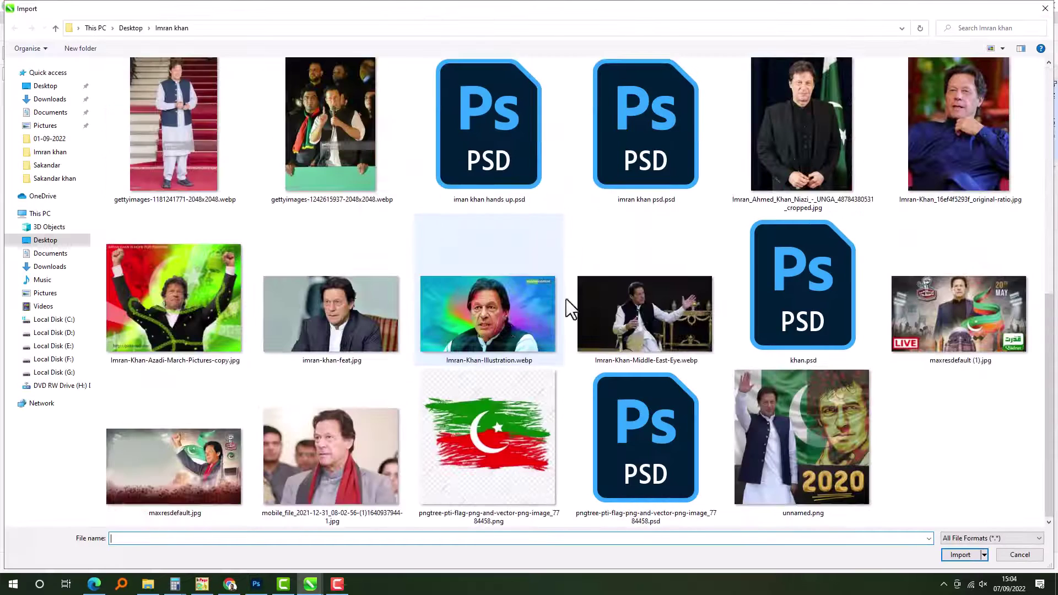
{"action": "scroll", "coordinate": [568, 307], "scroll_direction": "up", "scroll_amount": 5}
{"action": "left_click", "coordinate": [617, 193]}
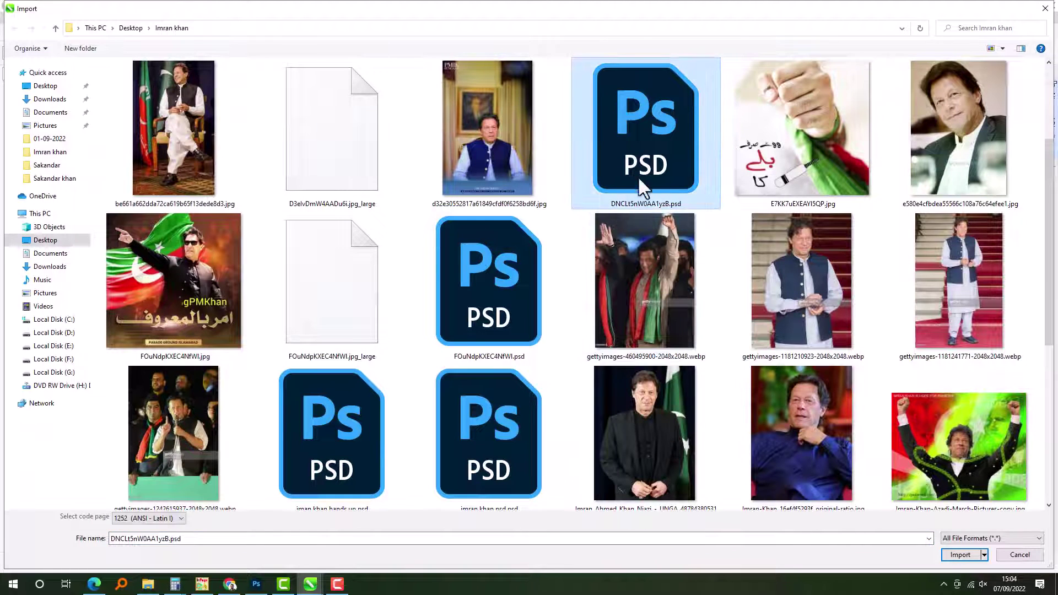
{"action": "key", "text": "Return"}
{"action": "key", "text": "Return"}
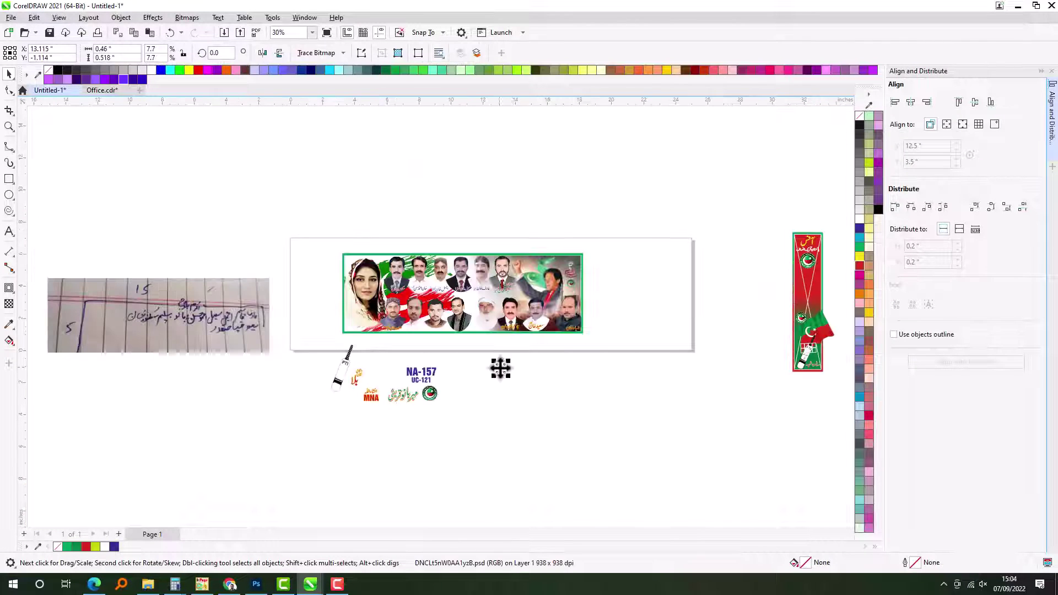
Step: Place the #VotePaBat emblem in the banner's lower corner over the woman and enlarge it to about 1.57 by 1.76 in
{"action": "left_click_drag", "start_coordinate": [517, 369], "coordinate": [456, 325]}
{"action": "scroll", "coordinate": [359, 312], "scroll_direction": "up", "scroll_amount": 6}
{"action": "left_click_drag", "start_coordinate": [359, 313], "coordinate": [366, 353]}
{"action": "left_click_drag", "start_coordinate": [488, 256], "coordinate": [413, 315]}
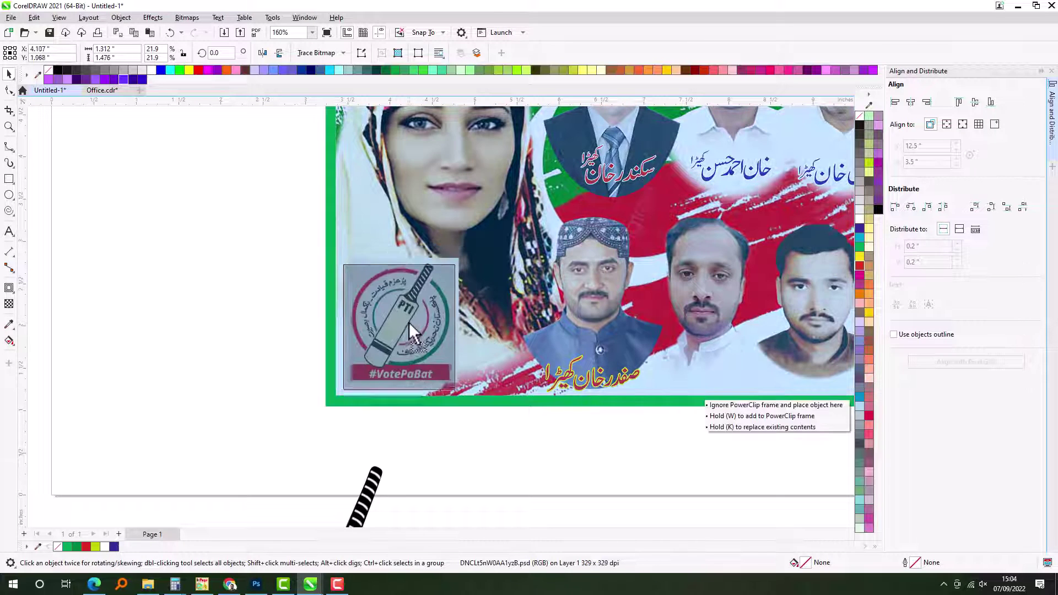
{"action": "left_click_drag", "start_coordinate": [456, 265], "coordinate": [485, 240]}
{"action": "left_click", "coordinate": [429, 302]}
Step: Draw a rectangle of about 1.48 by 1.72 in around the bat emblem, round its corners to about 0.06 in and PowerClip the emblem inside
{"action": "left_click", "coordinate": [9, 179]}
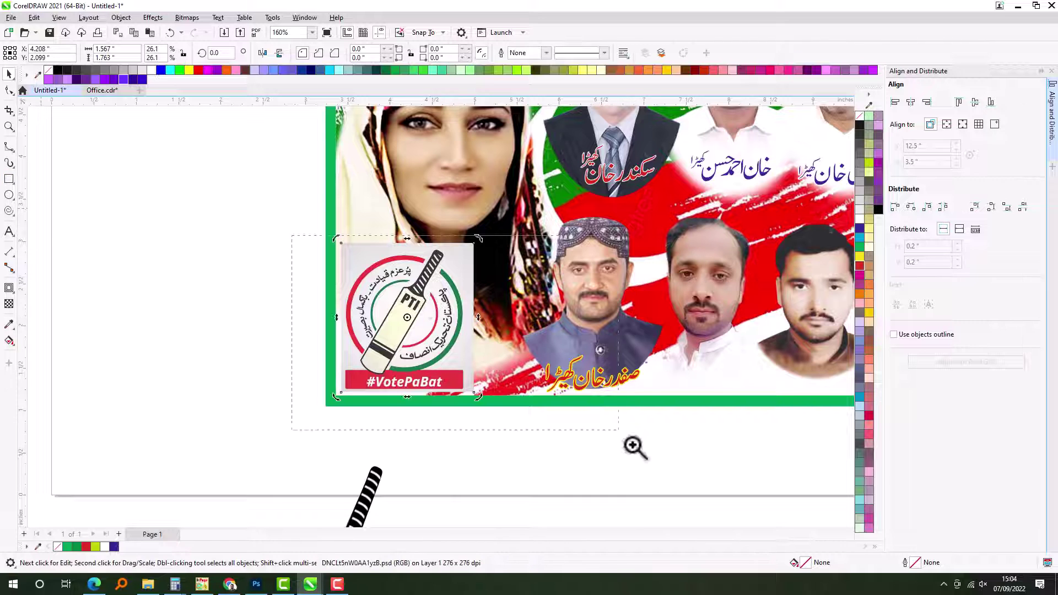
{"action": "scroll", "coordinate": [634, 446], "scroll_direction": "up", "scroll_amount": 2}
{"action": "left_click_drag", "start_coordinate": [262, 274], "coordinate": [459, 423]}
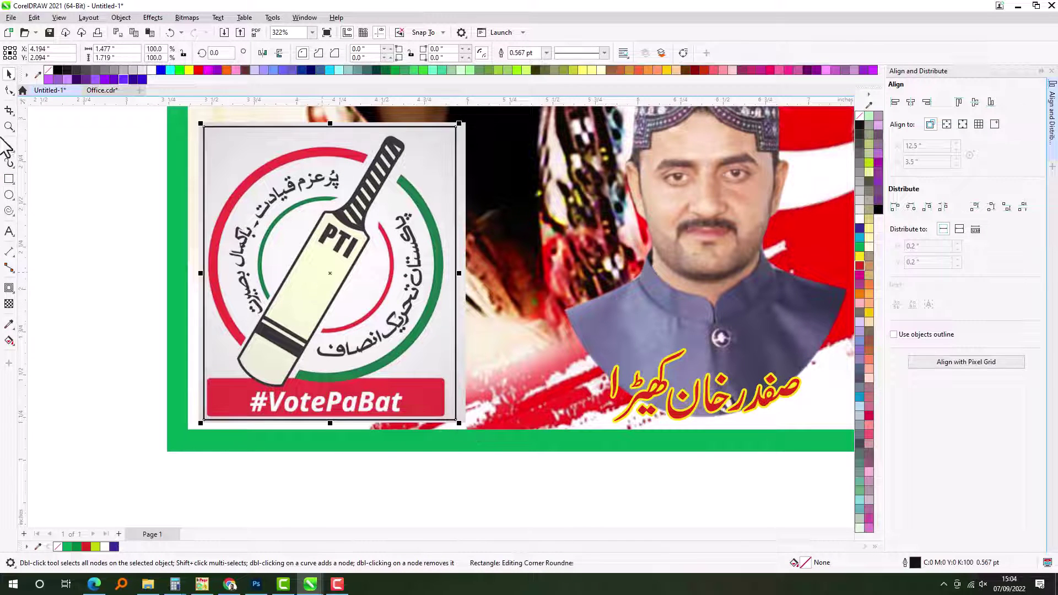
{"action": "left_click", "coordinate": [9, 90]}
{"action": "key", "text": "space"}
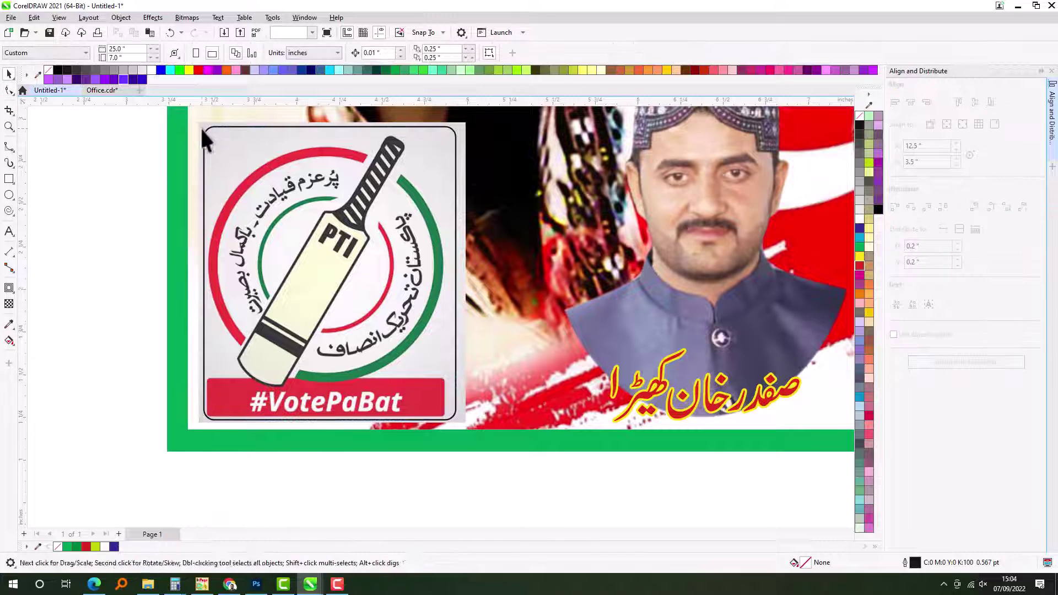
{"action": "left_click_drag", "start_coordinate": [201, 127], "coordinate": [253, 154]}
Step: Give the bat emblem's rounded frame a white 2.5 pt outline set behind the fill
{"action": "key", "text": "F12"}
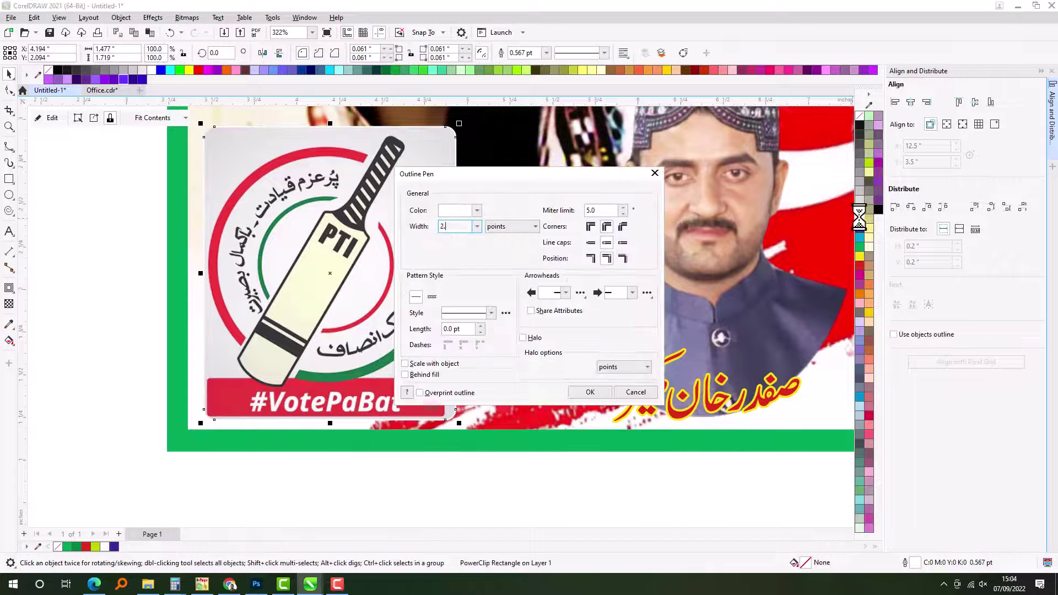
{"action": "key", "text": "Return"}
{"action": "key", "text": "F12"}
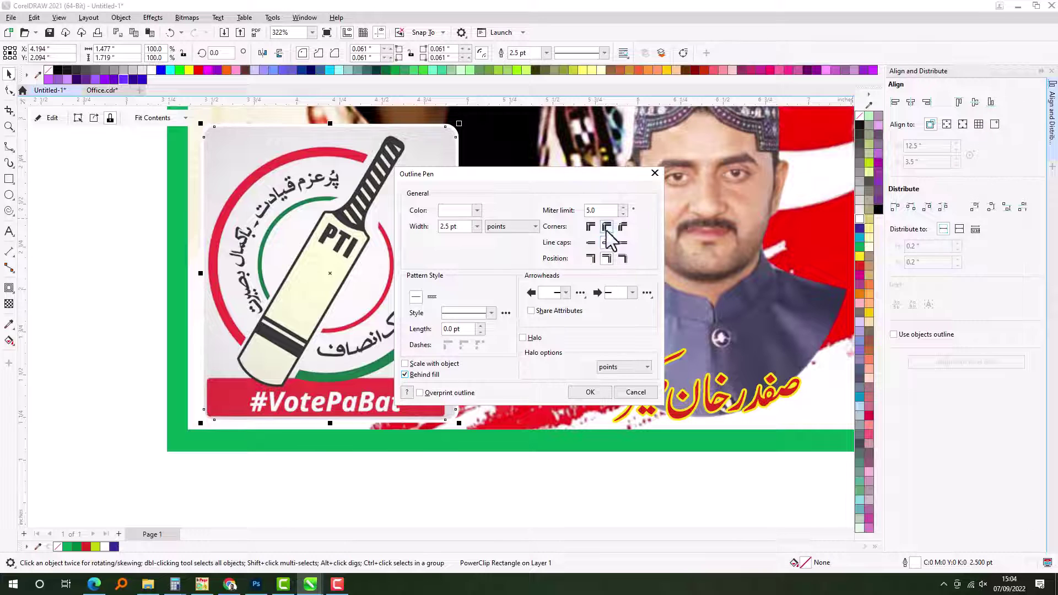
{"action": "left_click", "coordinate": [590, 392]}
{"action": "scroll", "coordinate": [469, 244], "scroll_direction": "down", "scroll_amount": 5}
{"action": "scroll", "coordinate": [646, 274], "scroll_direction": "up", "scroll_amount": 3}
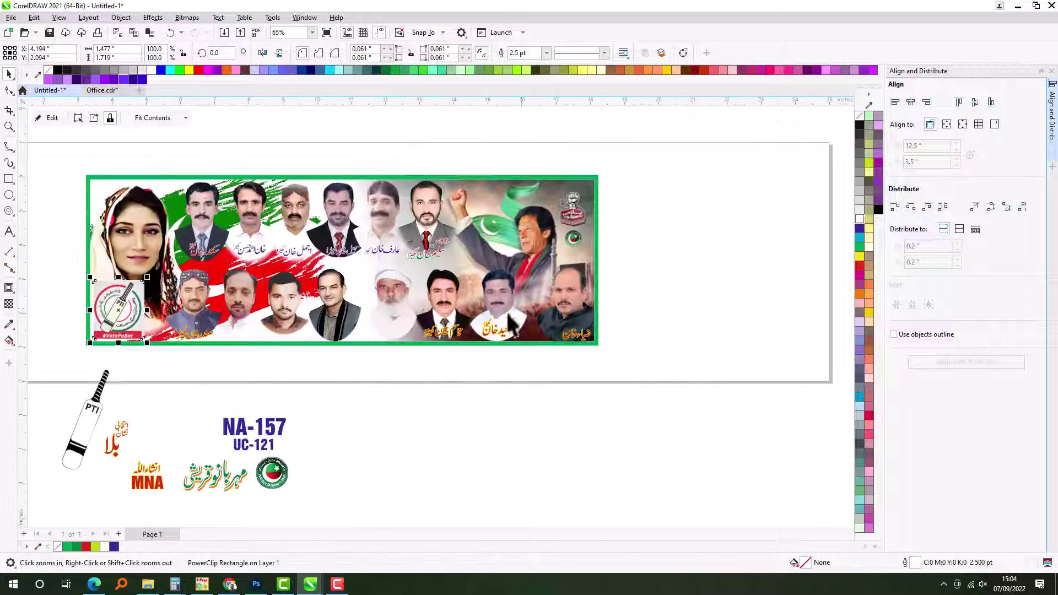
Step: Move the NA-157 and UC-121 lettering beside the bat emblem at about 1.23 by 0.64 in and group it
{"action": "left_click", "coordinate": [102, 425]}
{"action": "left_click", "coordinate": [121, 459]}
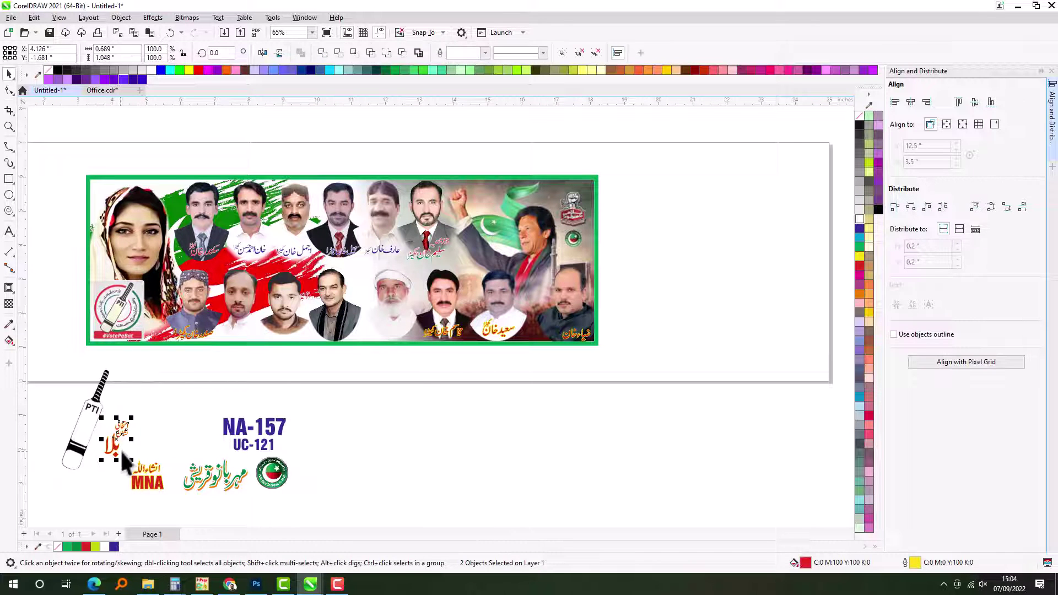
{"action": "left_click", "coordinate": [248, 441]}
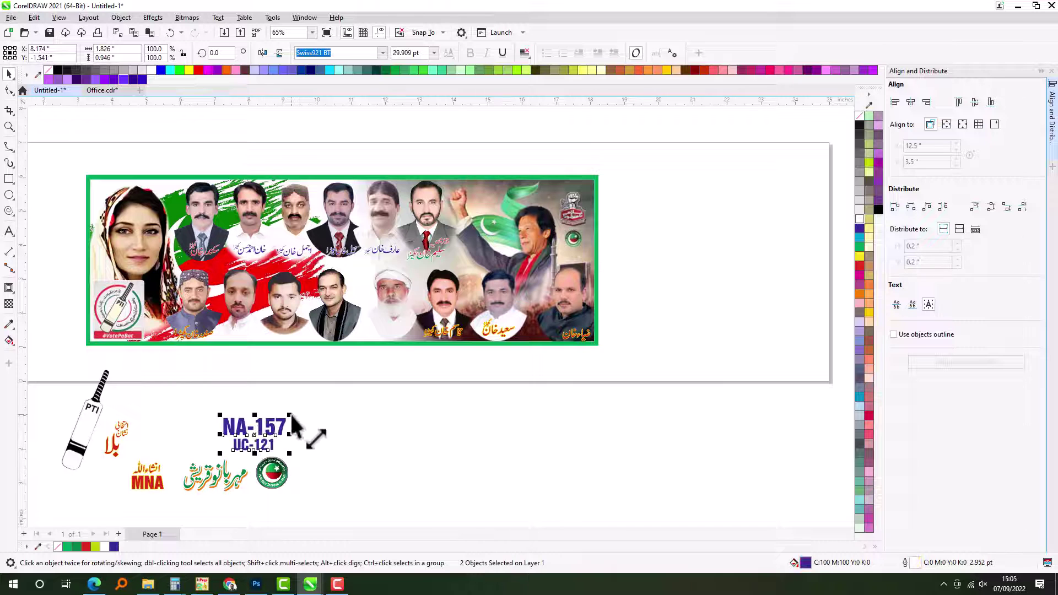
{"action": "left_click_drag", "start_coordinate": [292, 425], "coordinate": [161, 302]}
{"action": "key", "text": "ctrl+g"}
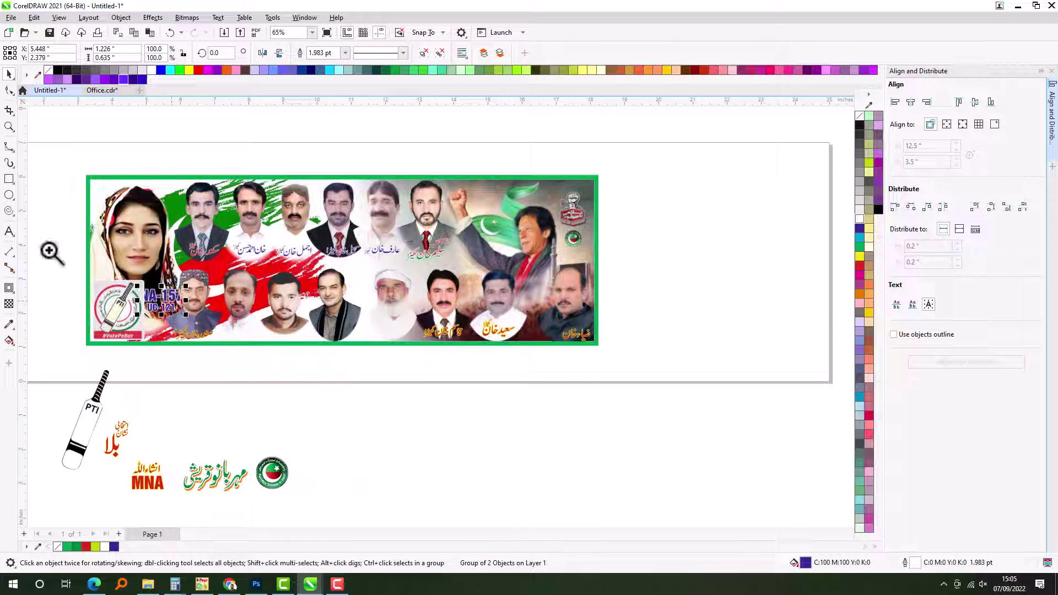
Step: Shrink the NA-157 / UC-121 group to about 0.69 by 0.36 in and fit it just above the bat emblem near the banner's edge
{"action": "left_click_drag", "start_coordinate": [51, 253], "coordinate": [297, 335]}
{"action": "left_click_drag", "start_coordinate": [463, 297], "coordinate": [226, 243]}
{"action": "key", "text": "z"}
{"action": "left_click", "coordinate": [226, 243]}
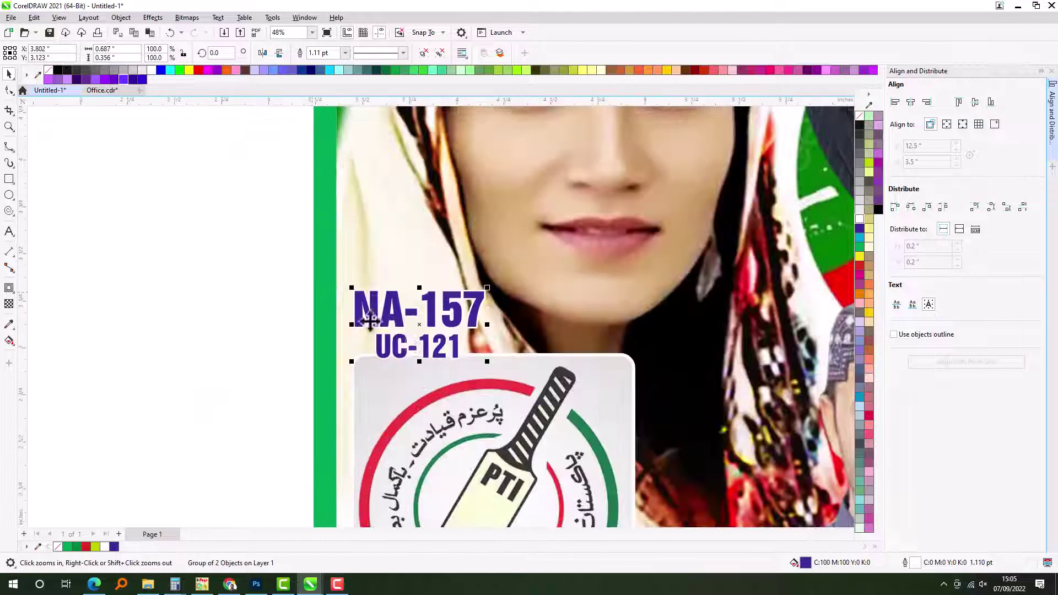
{"action": "left_click_drag", "start_coordinate": [369, 318], "coordinate": [364, 308]}
{"action": "scroll", "coordinate": [554, 477], "scroll_direction": "down", "scroll_amount": 5}
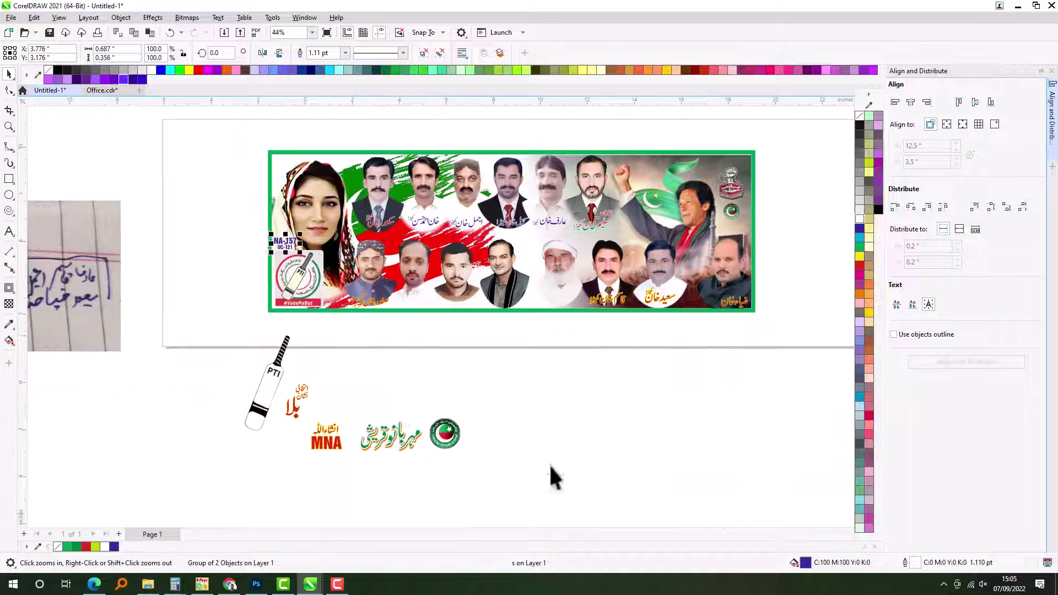
Step: Clear the framed bat emblem from the woman's corner by moving it below the banner's Imran Khan end
{"action": "left_click_drag", "start_coordinate": [451, 392], "coordinate": [374, 486]}
{"action": "left_click_drag", "start_coordinate": [398, 438], "coordinate": [369, 339]}
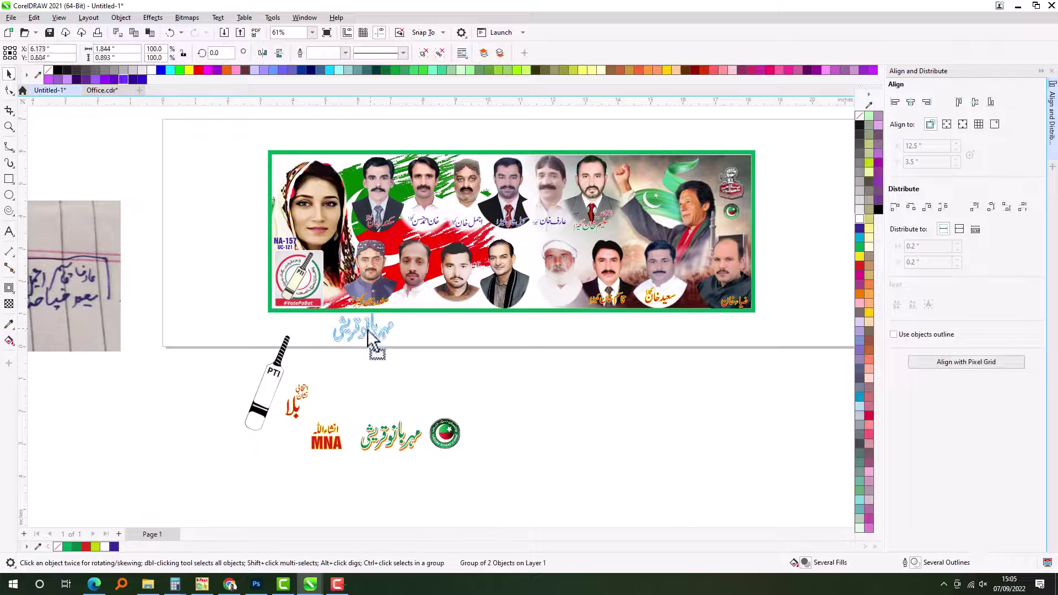
{"action": "left_click", "coordinate": [312, 279]}
{"action": "left_click_drag", "start_coordinate": [289, 287], "coordinate": [728, 373]}
Step: Place the woman candidate's name lettering across the lower part of her portrait and enlarge it to about 2.28 by 1.10 in
{"action": "left_click_drag", "start_coordinate": [326, 367], "coordinate": [303, 282]}
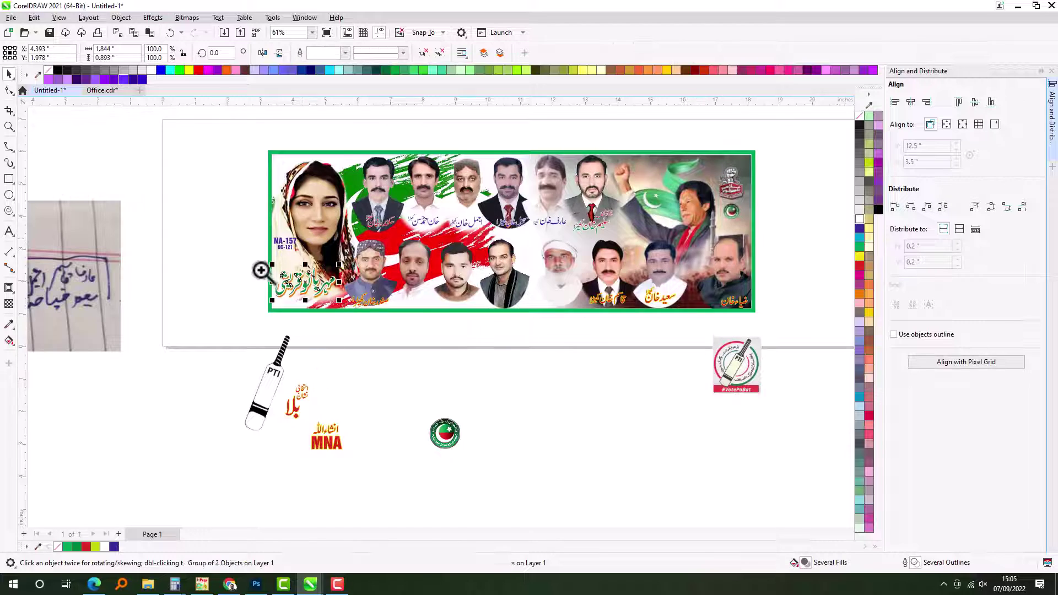
{"action": "key", "text": "z"}
{"action": "left_click_drag", "start_coordinate": [227, 232], "coordinate": [437, 334]}
{"action": "key", "text": "space"}
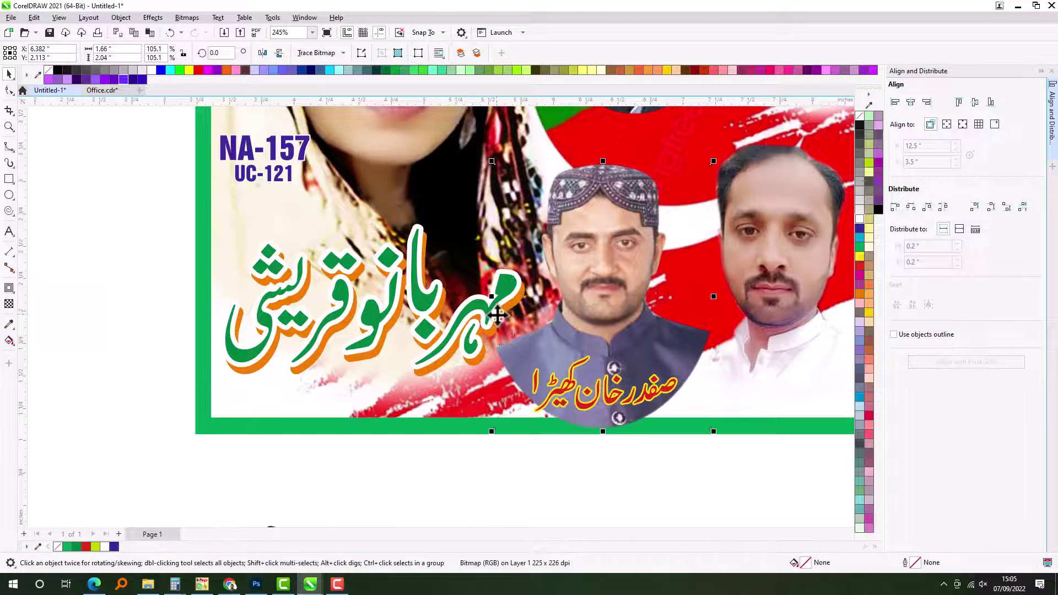
{"action": "key", "text": "F3"}
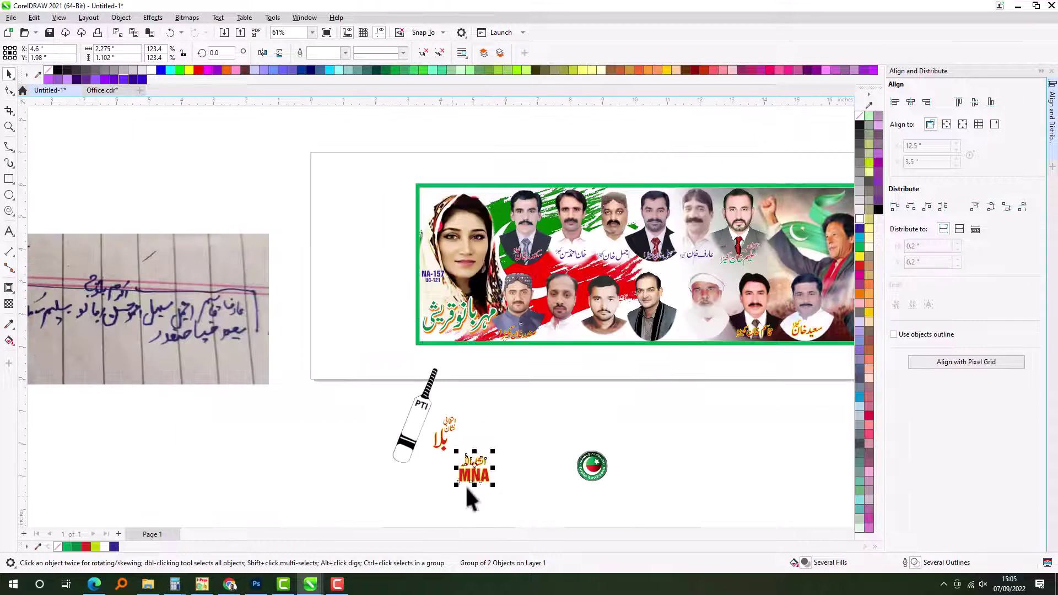
Step: Fit the MNA caption between NA-157 / UC-121 and the candidate's name, brought to the front and shrunk to about 0.55 by 0.49 in
{"action": "left_click_drag", "start_coordinate": [468, 489], "coordinate": [427, 315]}
{"action": "key", "text": "z"}
{"action": "left_click_drag", "start_coordinate": [371, 250], "coordinate": [527, 343]}
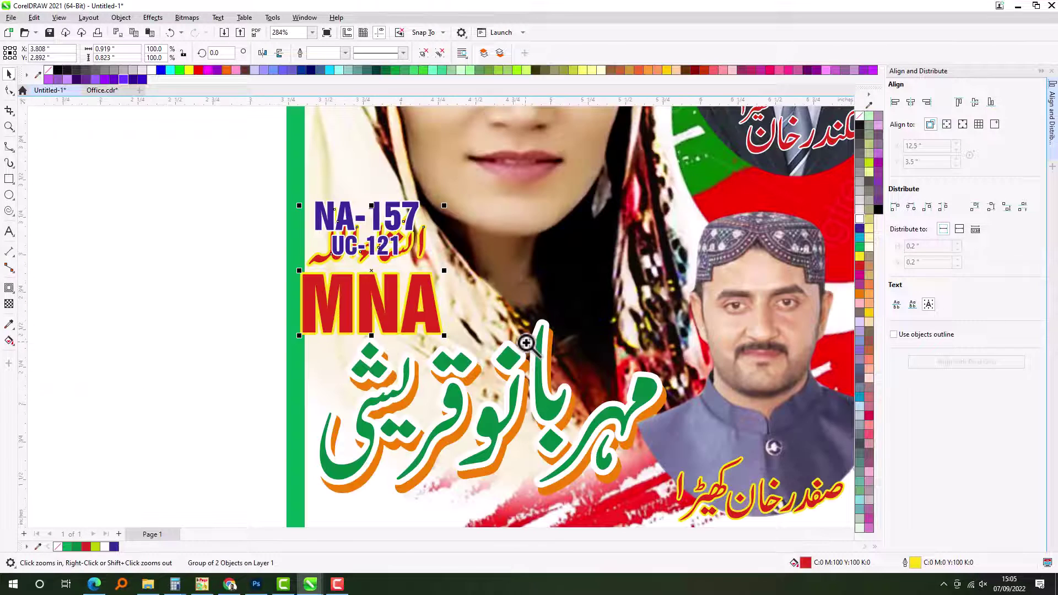
{"action": "key", "text": "space"}
{"action": "key", "text": "shift+Page_Up"}
{"action": "left_click_drag", "start_coordinate": [444, 215], "coordinate": [468, 325]}
{"action": "key", "text": "z"}
{"action": "scroll", "coordinate": [425, 253], "scroll_direction": "down", "scroll_amount": 10}
{"action": "scroll", "coordinate": [386, 412], "scroll_direction": "up", "scroll_amount": 2}
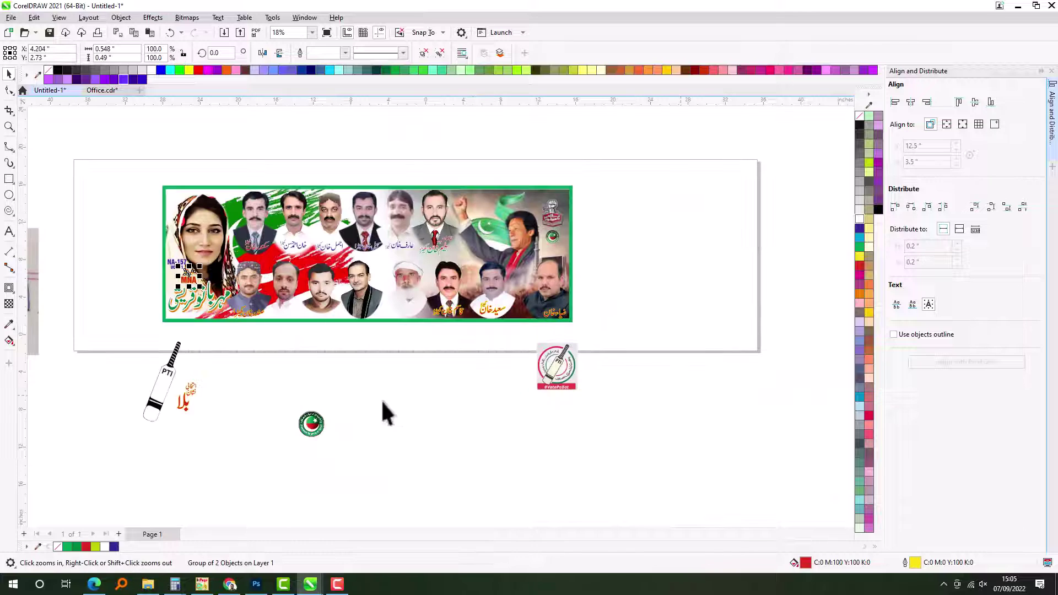
Step: Shrink the framed bat emblem to about 0.82 by 0.95 in and set it aside beneath the middle of the banner
{"action": "key", "text": "space"}
{"action": "left_click_drag", "start_coordinate": [563, 377], "coordinate": [597, 335]}
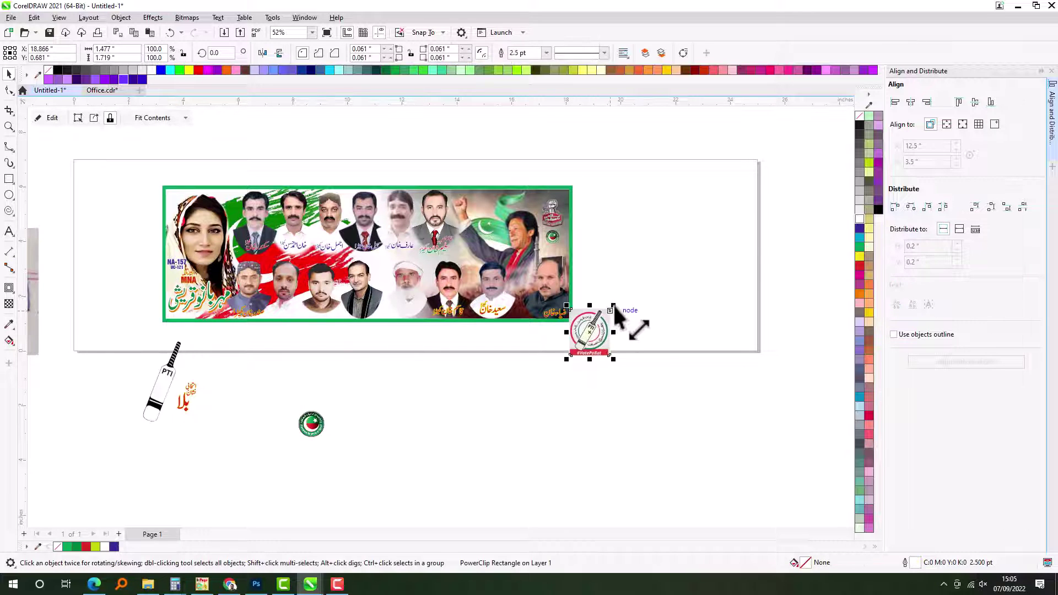
{"action": "left_click_drag", "start_coordinate": [411, 332], "coordinate": [313, 362]}
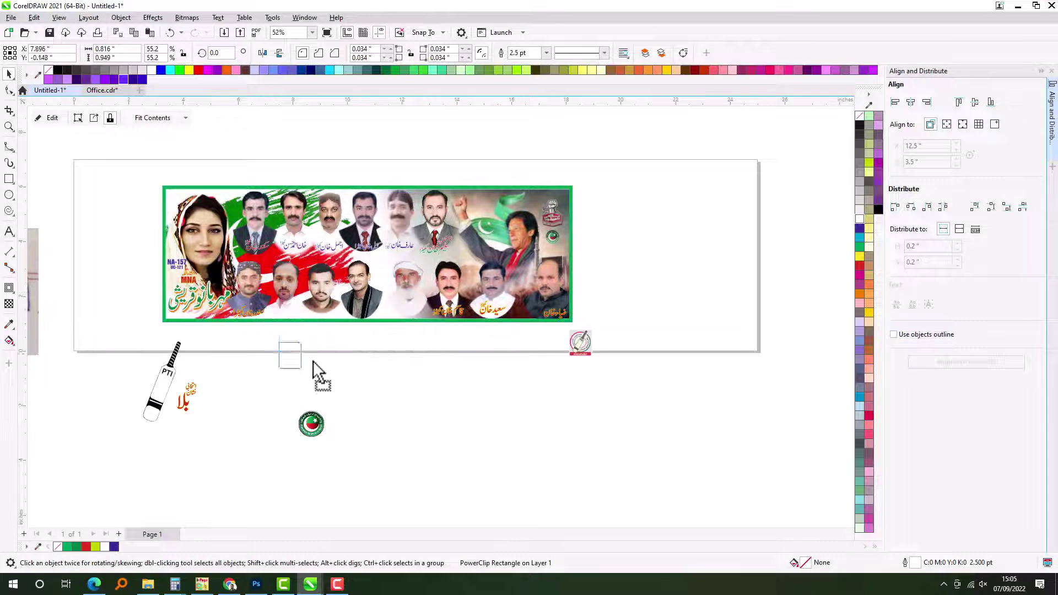
Step: Place the PTI bat in front of Imran Khan's raised arm, scaled to about 1.11 by 2.35 in and rotated to about 38.9 degrees
{"action": "left_click_drag", "start_coordinate": [163, 375], "coordinate": [483, 257]}
{"action": "key", "text": "z"}
{"action": "left_click", "coordinate": [392, 165]}
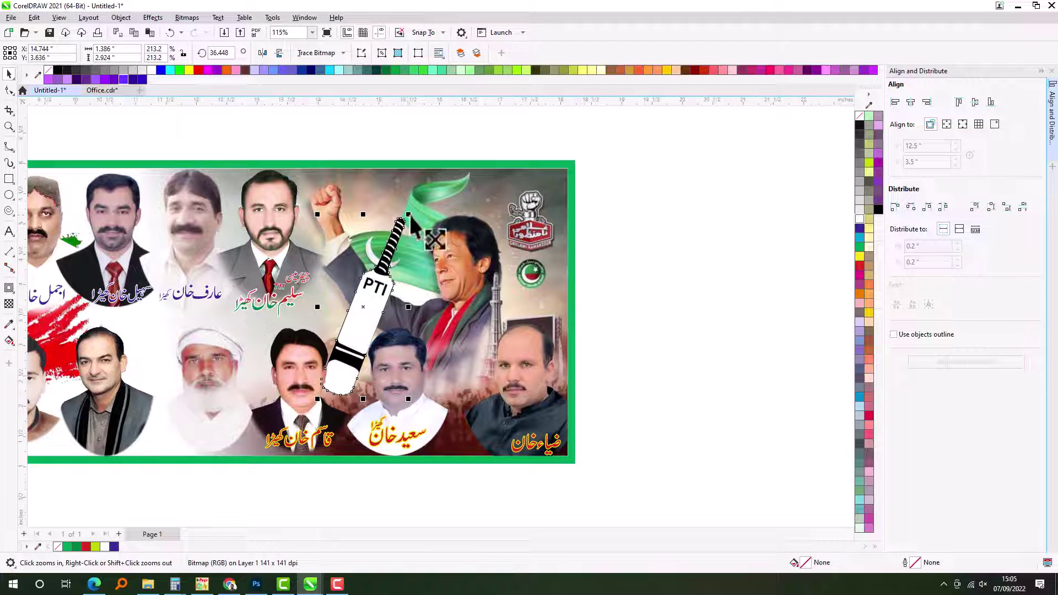
{"action": "left_click_drag", "start_coordinate": [411, 218], "coordinate": [395, 227]}
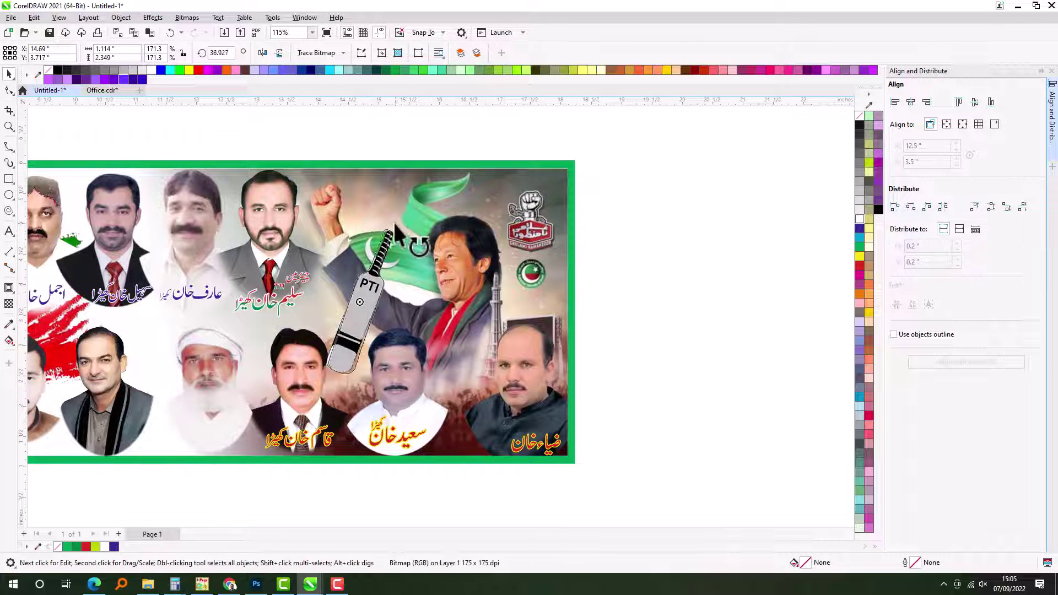
{"action": "key", "text": "Escape"}
{"action": "scroll", "coordinate": [414, 292], "scroll_direction": "down", "scroll_amount": 1}
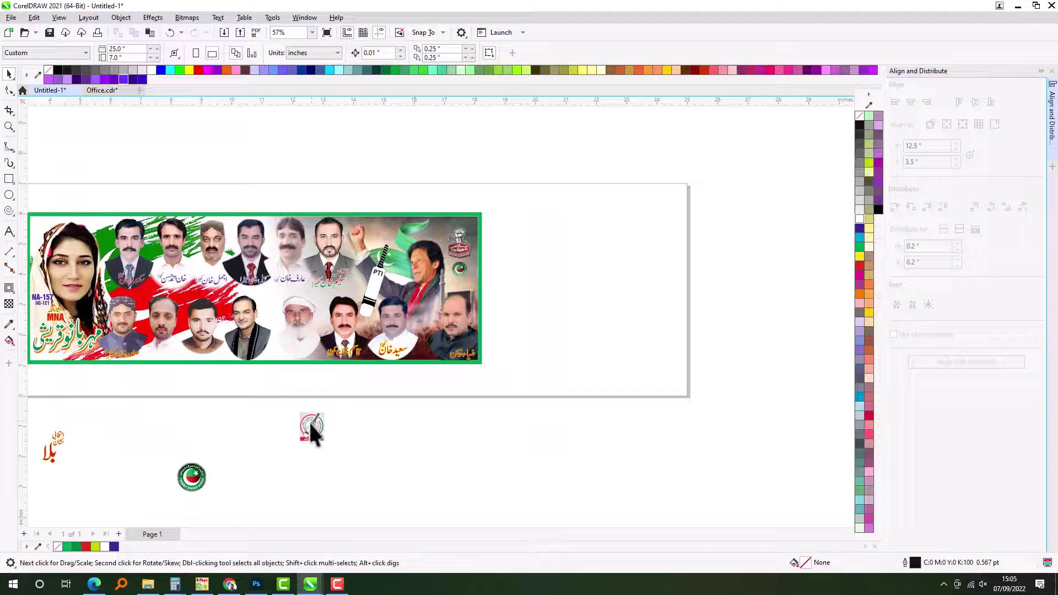
Step: Place the red Urdu election-symbol caption on the bat's blade below PTI and shrink it to about 0.44 by 0.73 in
{"action": "left_click_drag", "start_coordinate": [58, 432], "coordinate": [381, 274]}
{"action": "key", "text": "z"}
{"action": "left_click", "coordinate": [401, 301]}
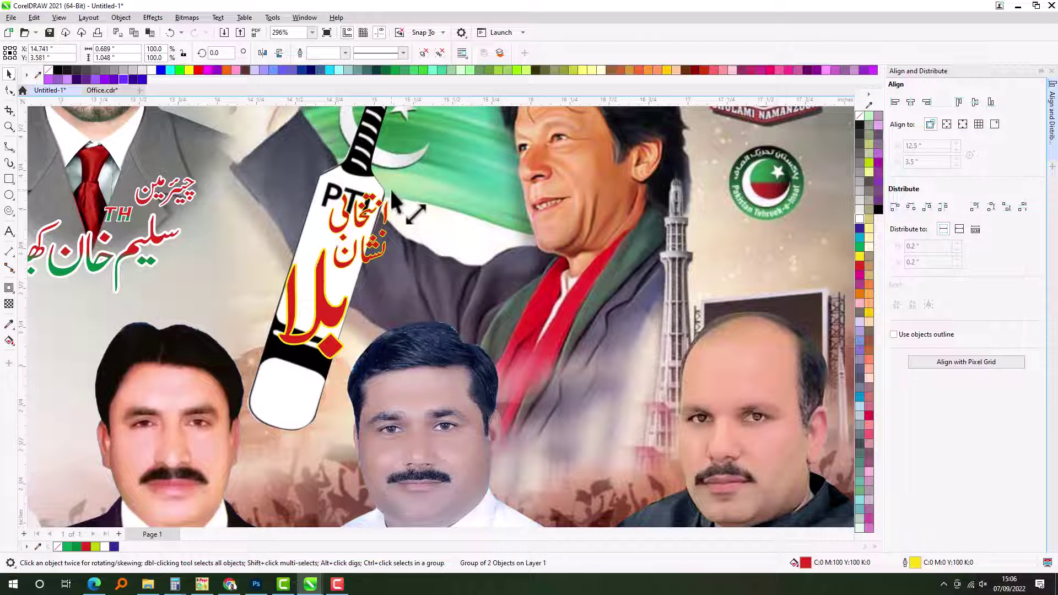
{"action": "left_click_drag", "start_coordinate": [394, 194], "coordinate": [354, 245]}
{"action": "left_click", "coordinate": [375, 225]}
{"action": "left_click", "coordinate": [378, 239]}
{"action": "left_click_drag", "start_coordinate": [351, 282], "coordinate": [338, 266]}
{"action": "scroll", "coordinate": [403, 361], "scroll_direction": "down", "scroll_amount": 2}
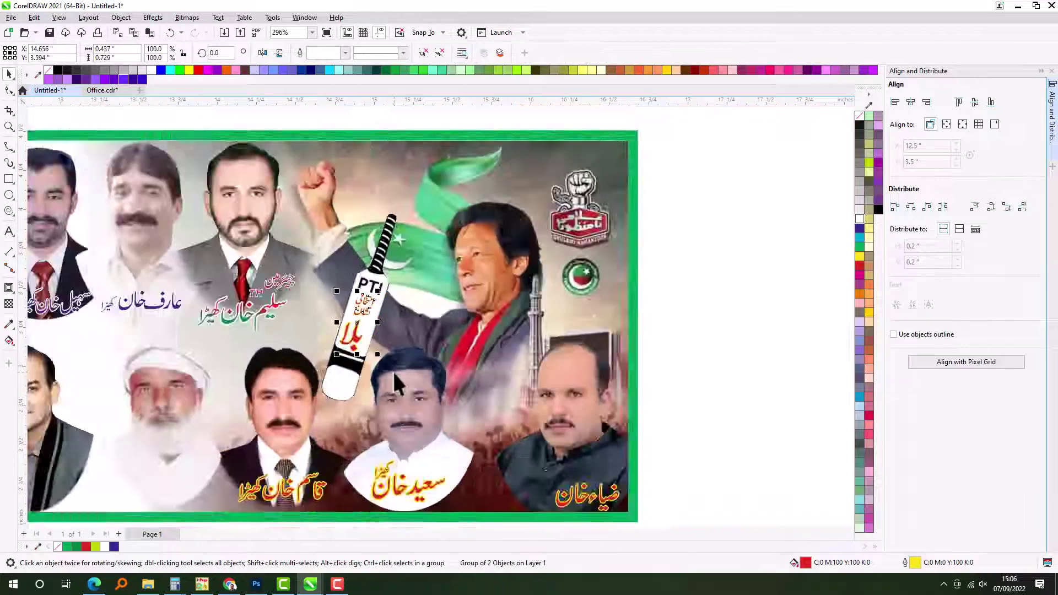
Step: Place the round PTI flag logo on the toe of the bat, shrunk to about 0.49 by 0.49 in
{"action": "scroll", "coordinate": [393, 372], "scroll_direction": "down", "scroll_amount": 6}
{"action": "left_click_drag", "start_coordinate": [276, 477], "coordinate": [379, 374]}
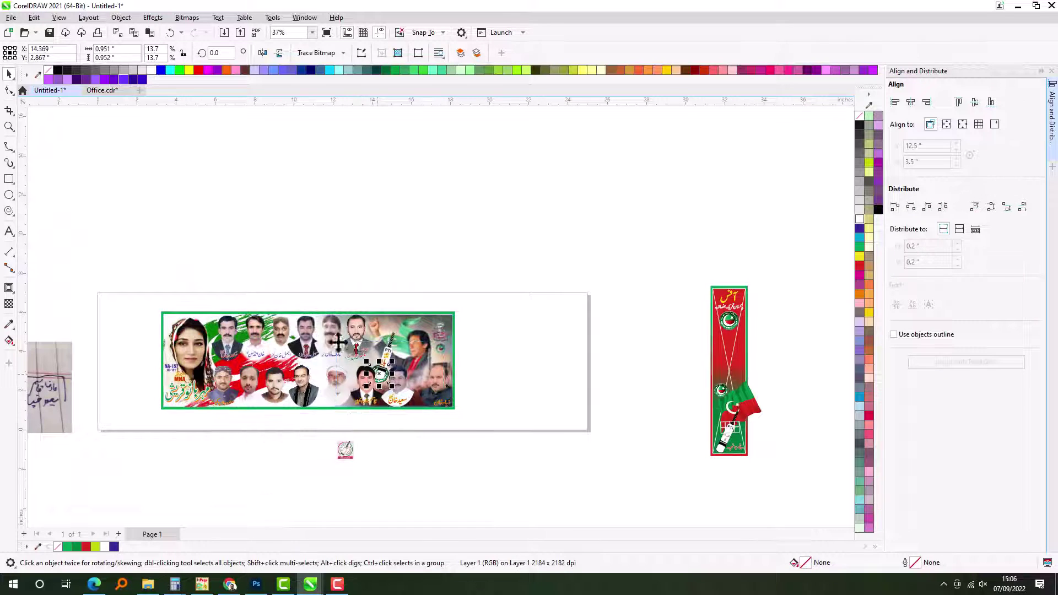
{"action": "scroll", "coordinate": [379, 389], "scroll_direction": "up", "scroll_amount": 5}
{"action": "left_click_drag", "start_coordinate": [435, 239], "coordinate": [410, 266]}
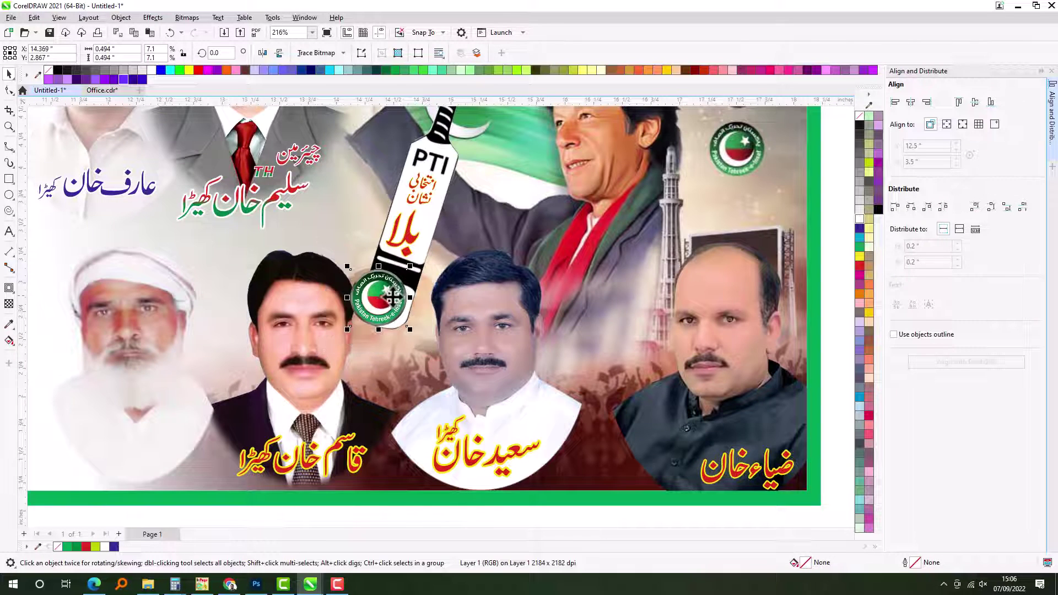
{"action": "scroll", "coordinate": [406, 333], "scroll_direction": "down", "scroll_amount": 4}
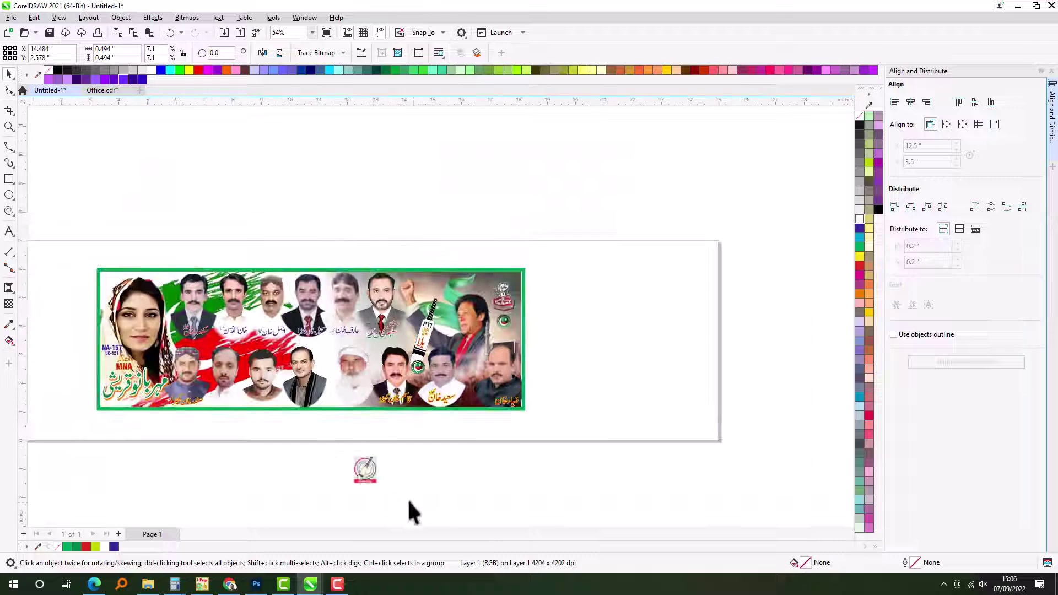
Step: Delete the framed bat emblem that was set aside beneath the banner
{"action": "left_click", "coordinate": [373, 466]}
{"action": "left_click_drag", "start_coordinate": [373, 466], "coordinate": [465, 448]}
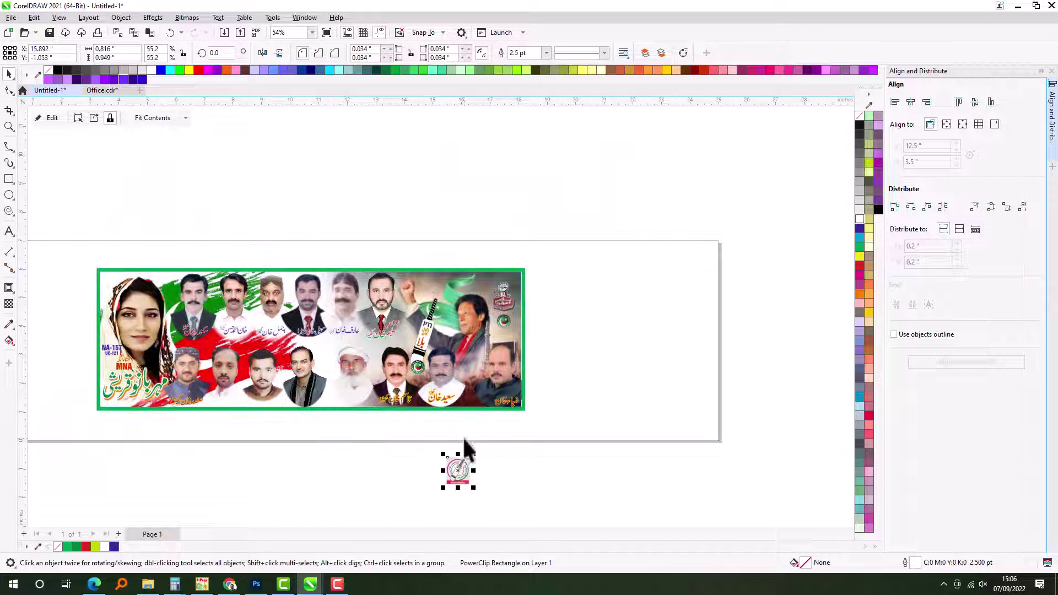
{"action": "key", "text": "Delete"}
{"action": "scroll", "coordinate": [603, 353], "scroll_direction": "down", "scroll_amount": 2}
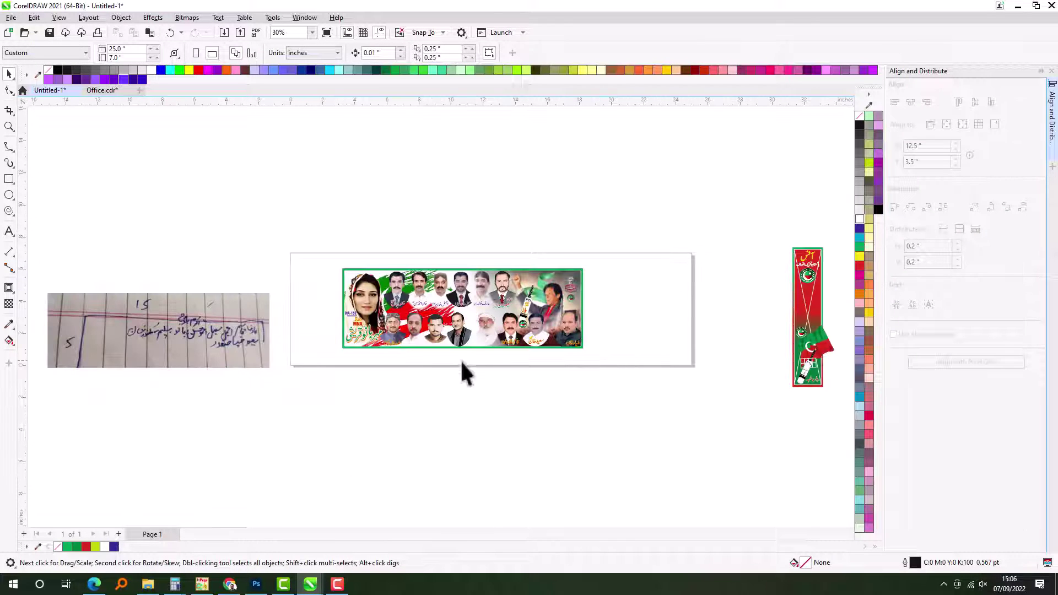
Step: Copy the PTI bat and the red Urdu slogan from the vertical banner and place them beside the wide banner
{"action": "key", "text": "z"}
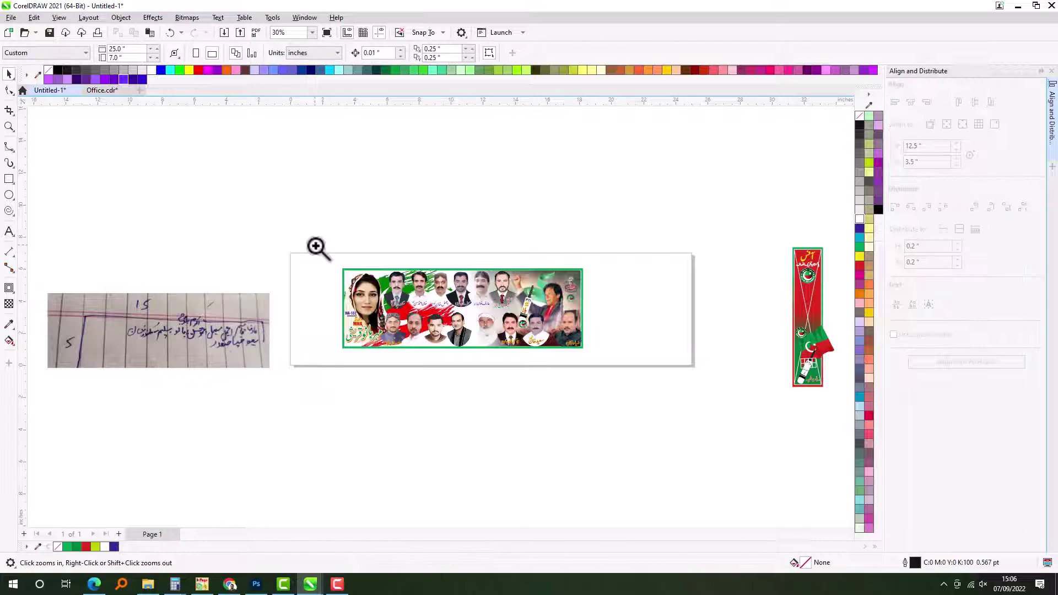
{"action": "left_click_drag", "start_coordinate": [699, 397], "coordinate": [694, 395]}
{"action": "right_click", "coordinate": [673, 383]}
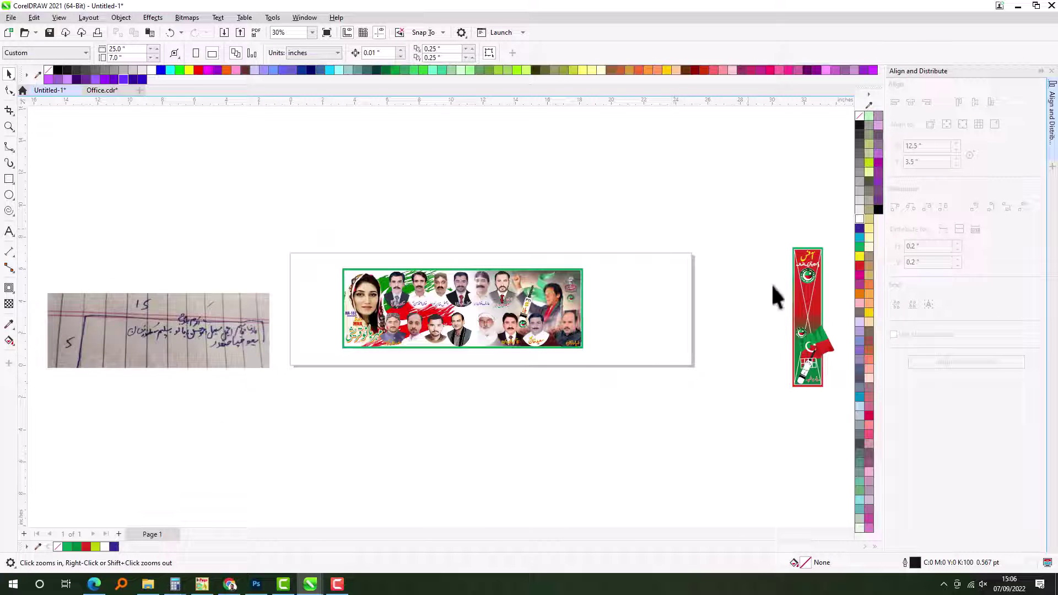
{"action": "left_click", "coordinate": [815, 378]}
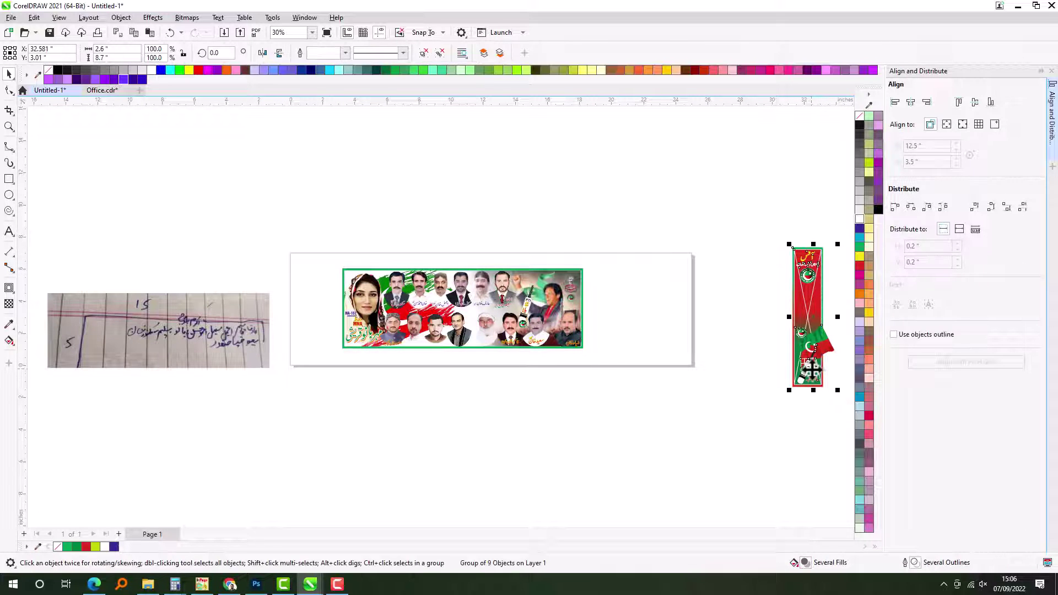
{"action": "key", "text": "z"}
{"action": "left_click_drag", "start_coordinate": [777, 345], "coordinate": [801, 367]}
{"action": "right_click", "coordinate": [666, 378]}
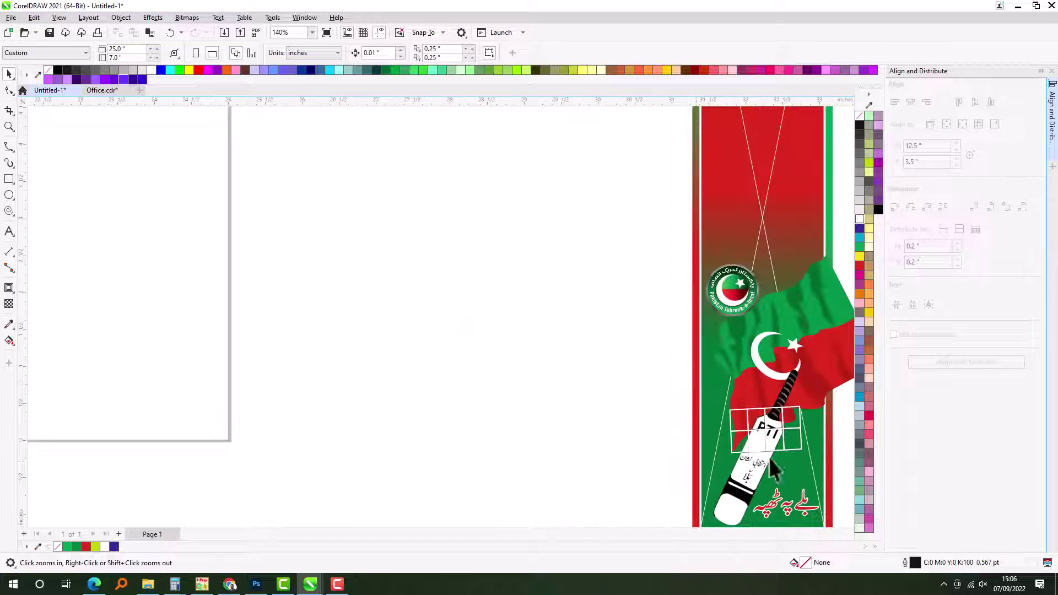
{"action": "right_click", "coordinate": [682, 368]}
{"action": "right_click", "coordinate": [791, 474]}
{"action": "key", "text": "space"}
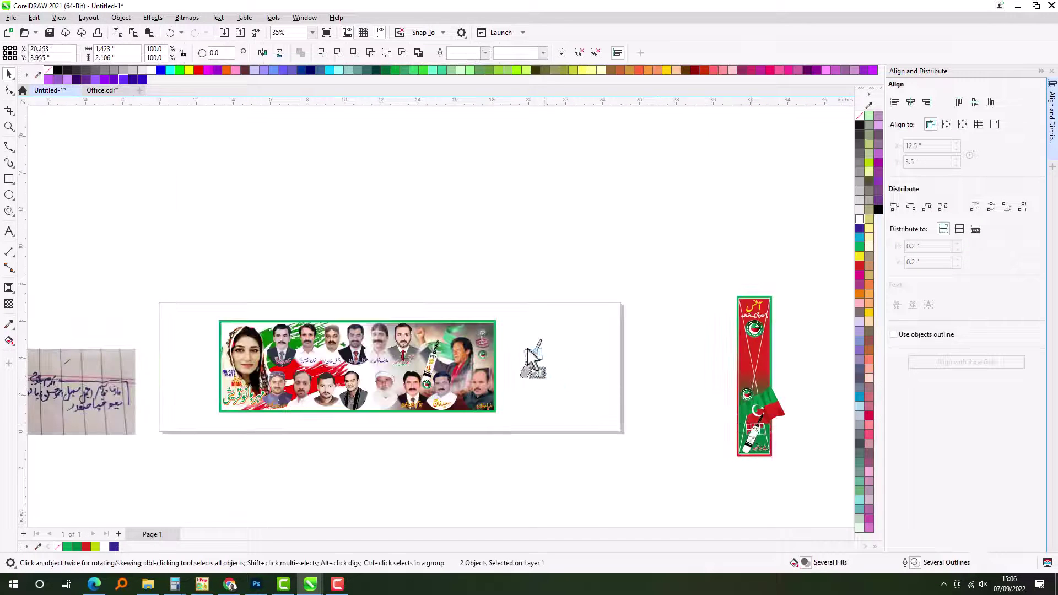
{"action": "left_click_drag", "start_coordinate": [591, 430], "coordinate": [591, 430]}
Step: Place the red slogan above the bat's handle, enlarged to about 0.97 by 0.43 in, and delete the spare bat and vertical banner
{"action": "left_click", "coordinate": [667, 285]}
{"action": "left_click", "coordinate": [667, 285]}
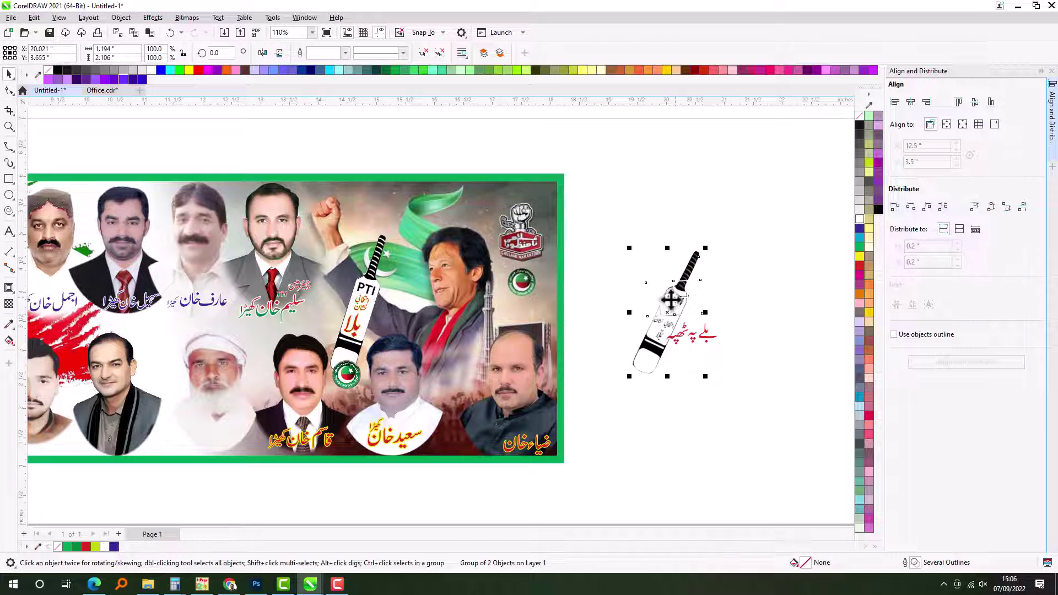
{"action": "left_click", "coordinate": [651, 309]}
{"action": "left_click", "coordinate": [375, 306]}
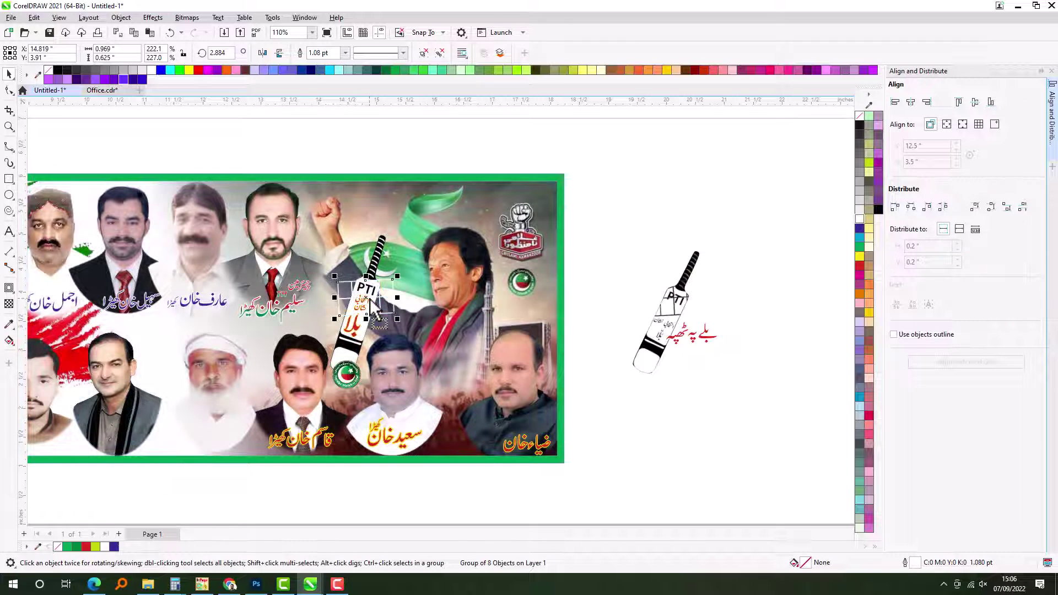
{"action": "left_click_drag", "start_coordinate": [679, 339], "coordinate": [362, 216]}
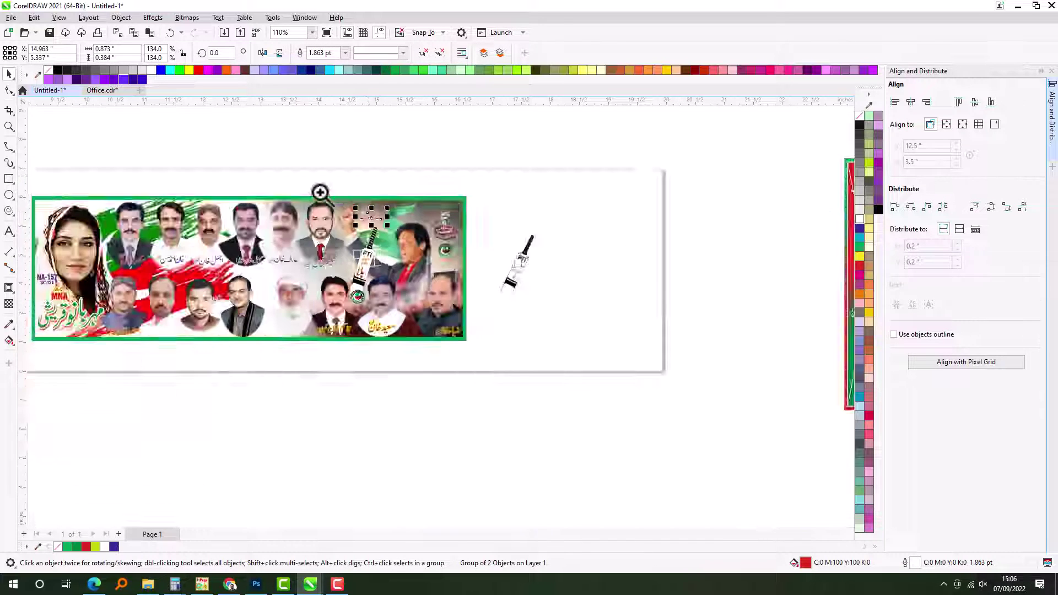
{"action": "scroll", "coordinate": [319, 193], "scroll_direction": "up", "scroll_amount": 3}
{"action": "scroll", "coordinate": [477, 266], "scroll_direction": "down", "scroll_amount": 10}
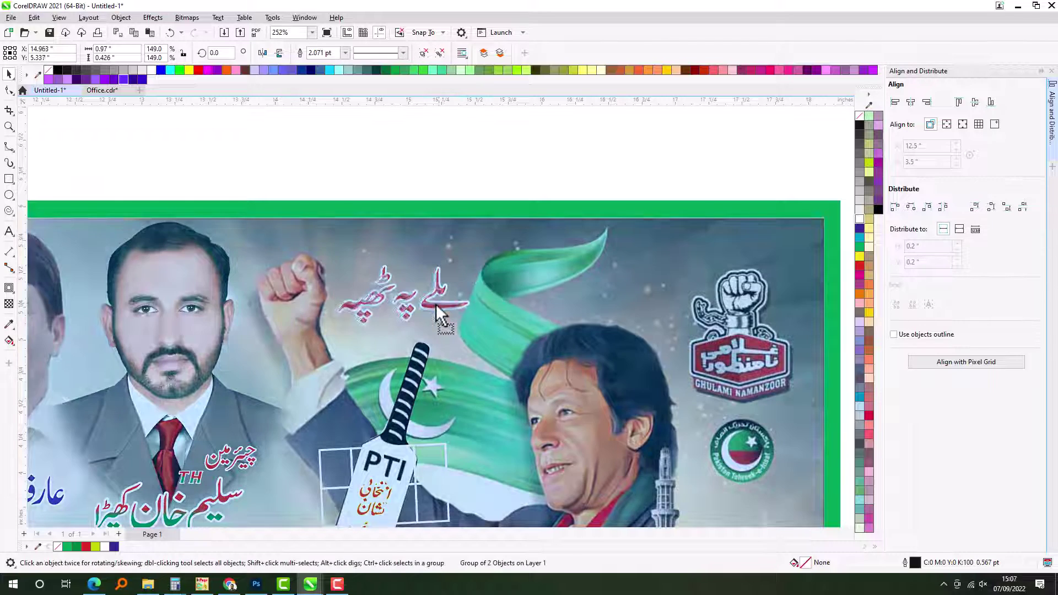
{"action": "key", "text": "Delete"}
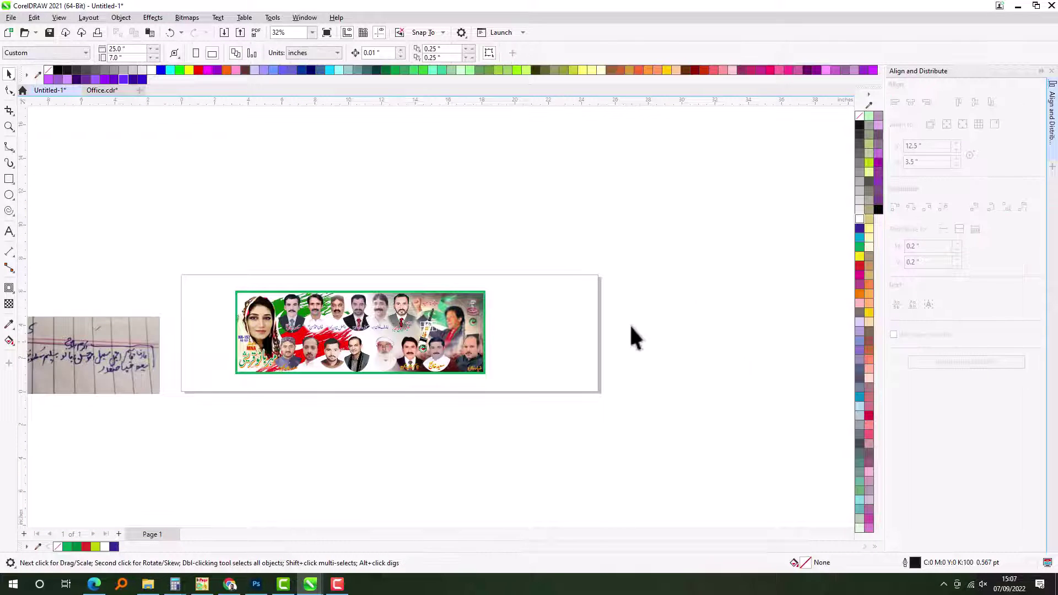
Step: Bring the captioned portrait of the red-capped man beside the banner and extract the photo from its oval frame
{"action": "scroll", "coordinate": [631, 338], "scroll_direction": "up", "scroll_amount": 1}
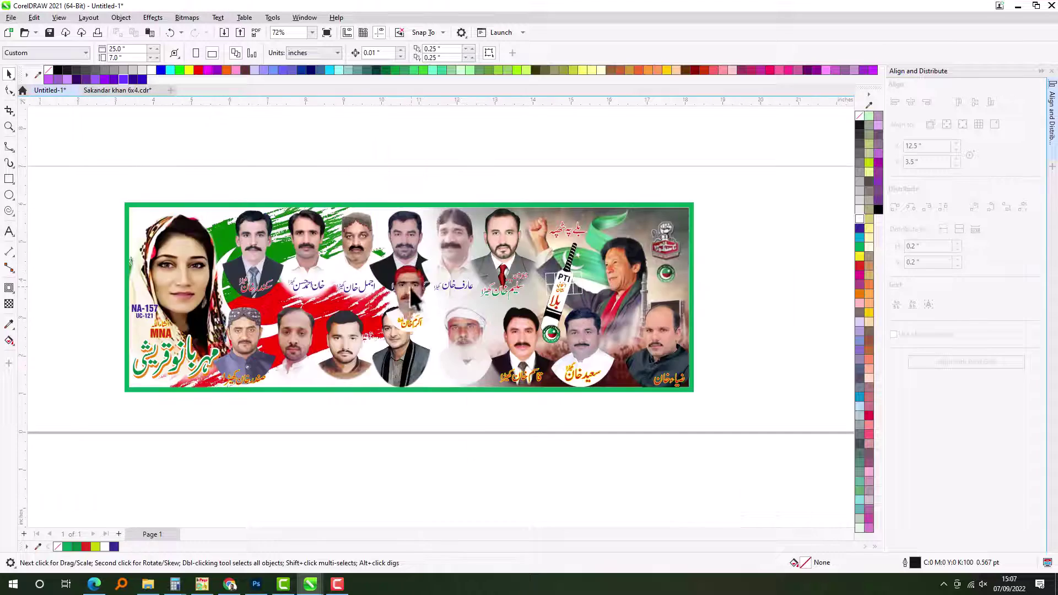
{"action": "left_click_drag", "start_coordinate": [409, 287], "coordinate": [704, 279]}
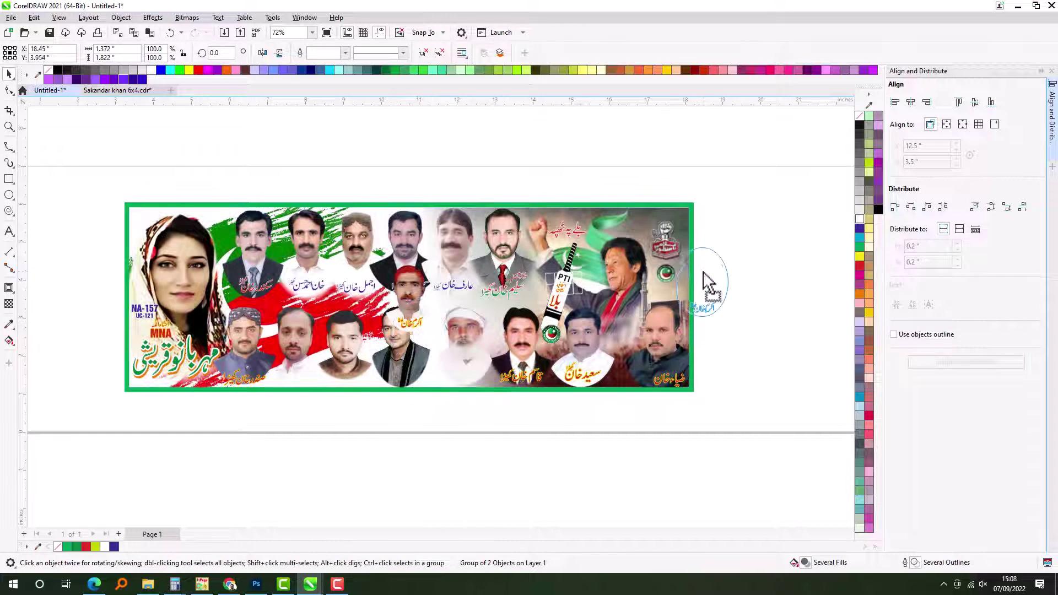
{"action": "scroll", "coordinate": [780, 350], "scroll_direction": "up", "scroll_amount": 3}
{"action": "left_click_drag", "start_coordinate": [432, 189], "coordinate": [436, 190]}
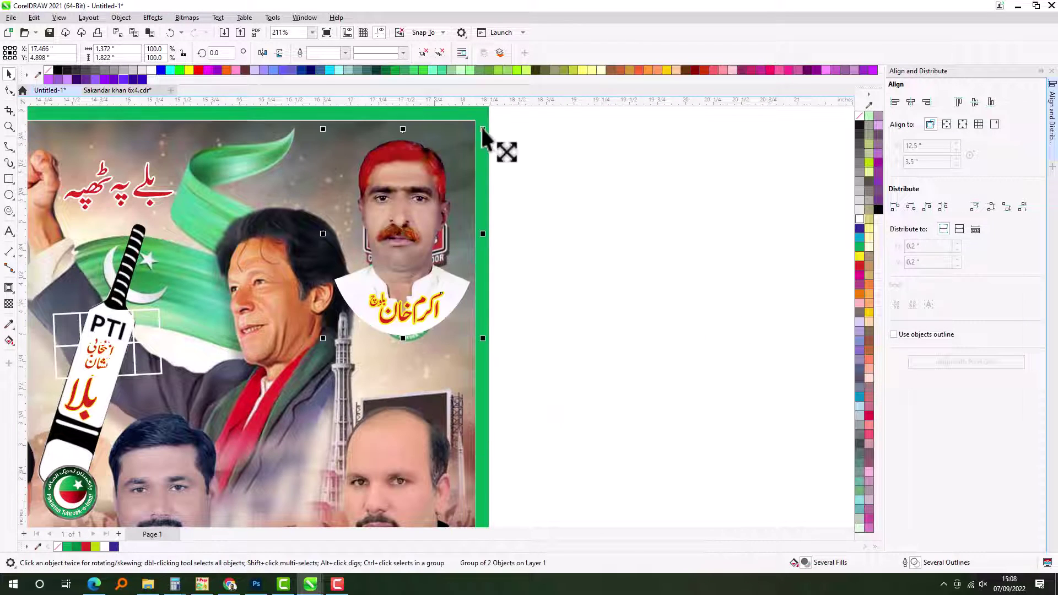
{"action": "left_click_drag", "start_coordinate": [504, 148], "coordinate": [468, 132]}
{"action": "left_click_drag", "start_coordinate": [442, 181], "coordinate": [793, 235]}
{"action": "right_click", "coordinate": [623, 171]}
{"action": "left_click", "coordinate": [634, 177]}
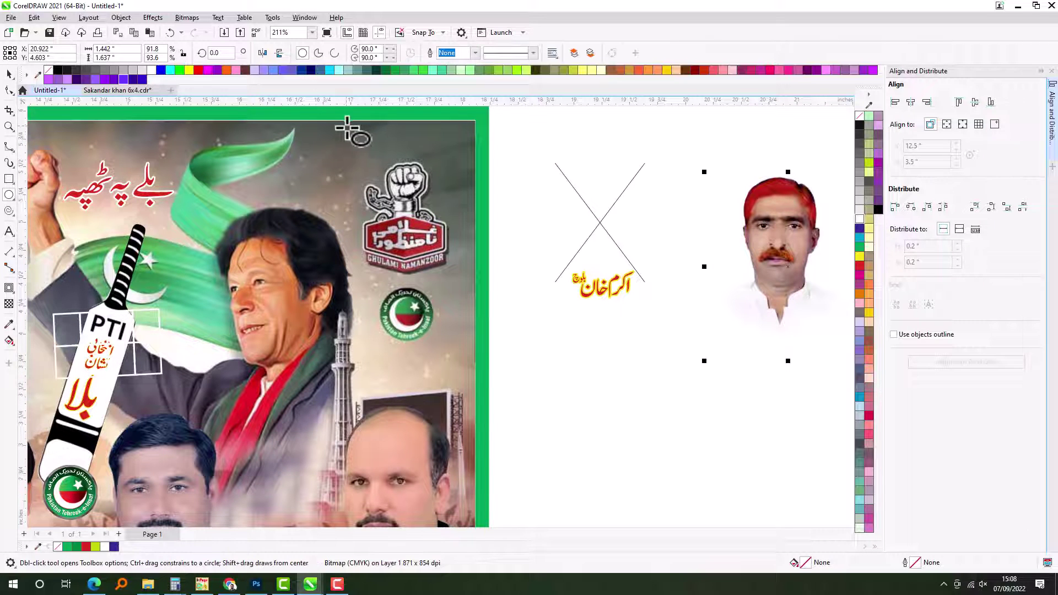
Step: Draw an ellipse about 1.15 by 1.39 in over the fist emblem beside Imran Khan and fill it blue
{"action": "left_click_drag", "start_coordinate": [344, 126], "coordinate": [469, 283]}
{"action": "key", "text": "space"}
{"action": "left_click_drag", "start_coordinate": [416, 220], "coordinate": [473, 208]}
{"action": "left_click", "coordinate": [859, 230]}
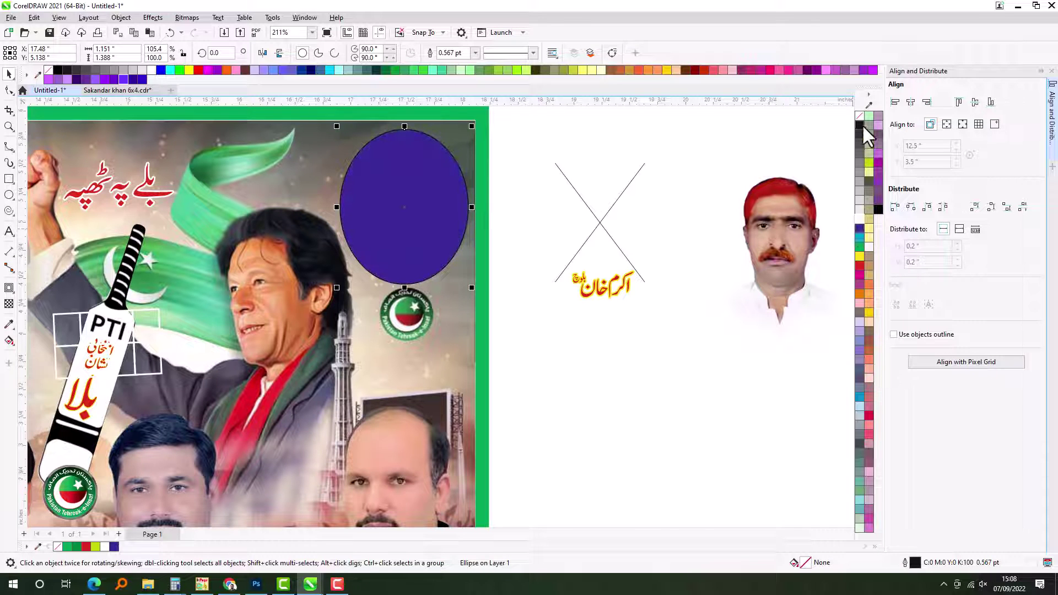
Step: PowerClip the red-capped man's photo inside the ellipse and recolour the ellipse yellow-green
{"action": "mouse_move", "coordinate": [715, 177]}
{"action": "left_mouse_down"}
{"action": "mouse_move", "coordinate": [662, 253]}
{"action": "mouse_move", "coordinate": [413, 236]}
{"action": "left_mouse_up"}
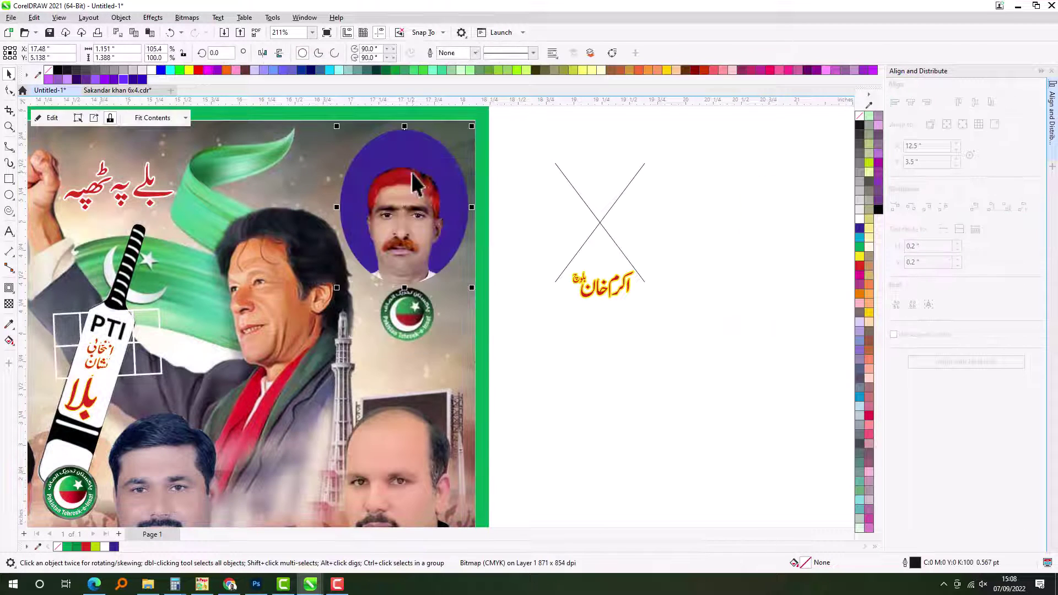
{"action": "left_click_drag", "start_coordinate": [413, 190], "coordinate": [414, 191]}
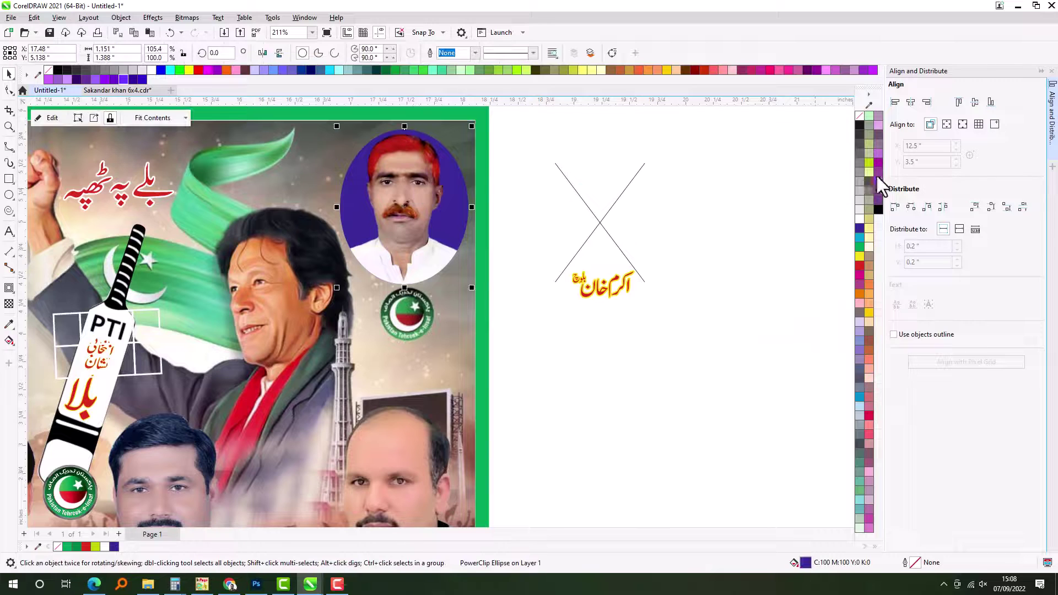
{"action": "left_click", "coordinate": [418, 161], "text": "ctrl"}
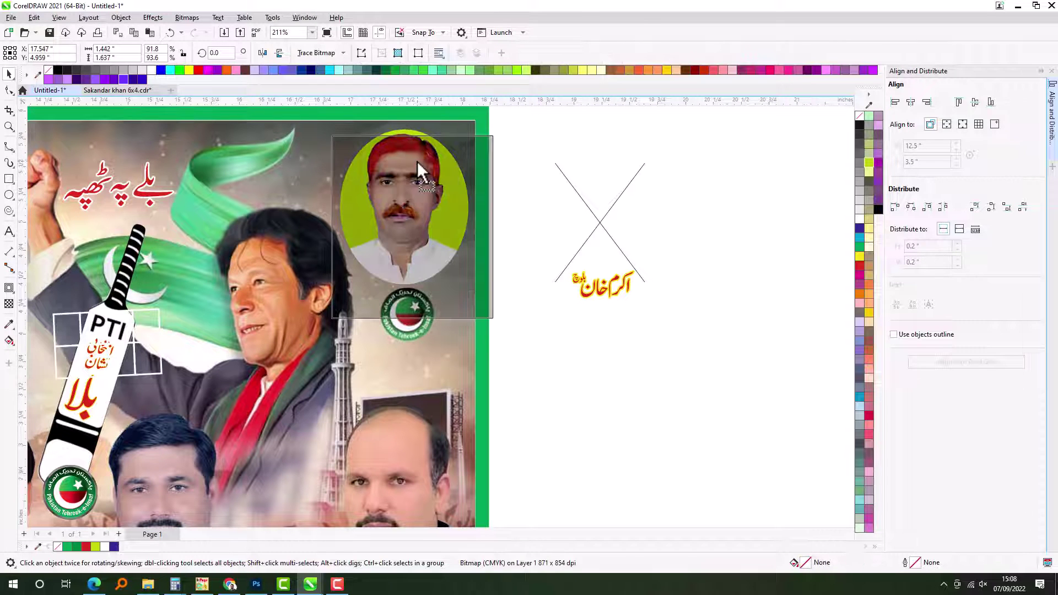
Step: Delete the empty original frame and move the man's name caption onto the lower part of the oval portrait
{"action": "left_click", "coordinate": [605, 239]}
{"action": "left_click", "coordinate": [594, 297]}
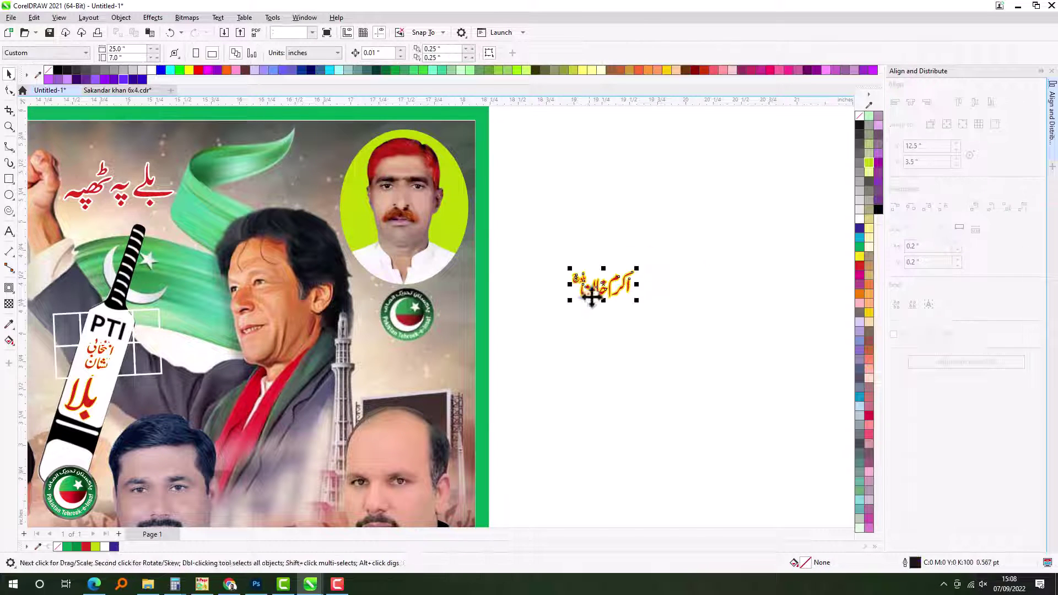
{"action": "left_click_drag", "start_coordinate": [593, 298], "coordinate": [394, 280]}
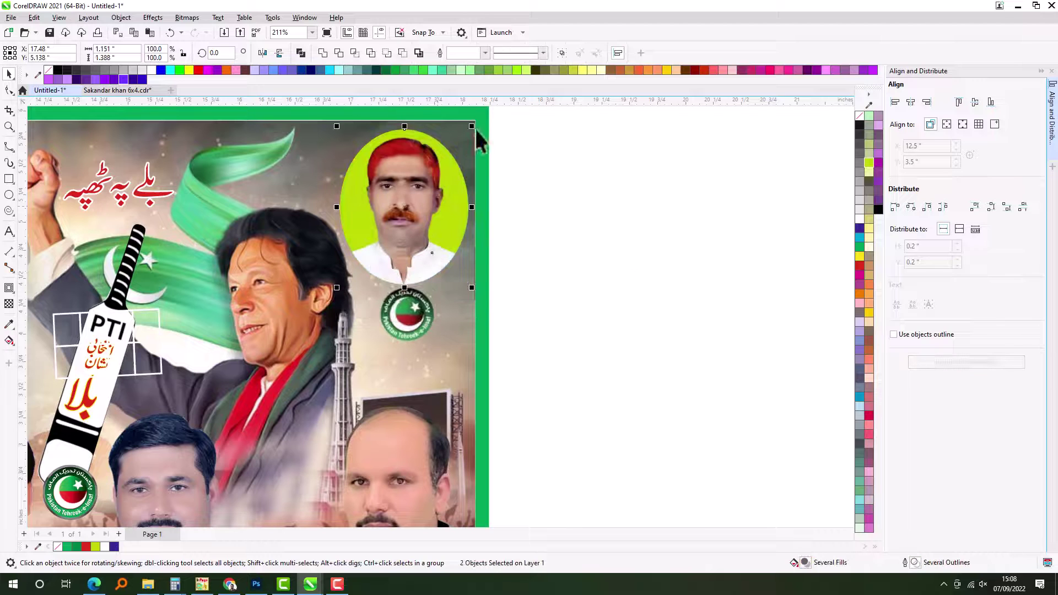
Step: Shrink the oval portrait together with its caption to about 0.97 by 1.17 in
{"action": "left_click_drag", "start_coordinate": [460, 124], "coordinate": [429, 300]}
{"action": "left_click_drag", "start_coordinate": [465, 271], "coordinate": [489, 283]}
{"action": "left_click_drag", "start_coordinate": [415, 292], "coordinate": [413, 173]}
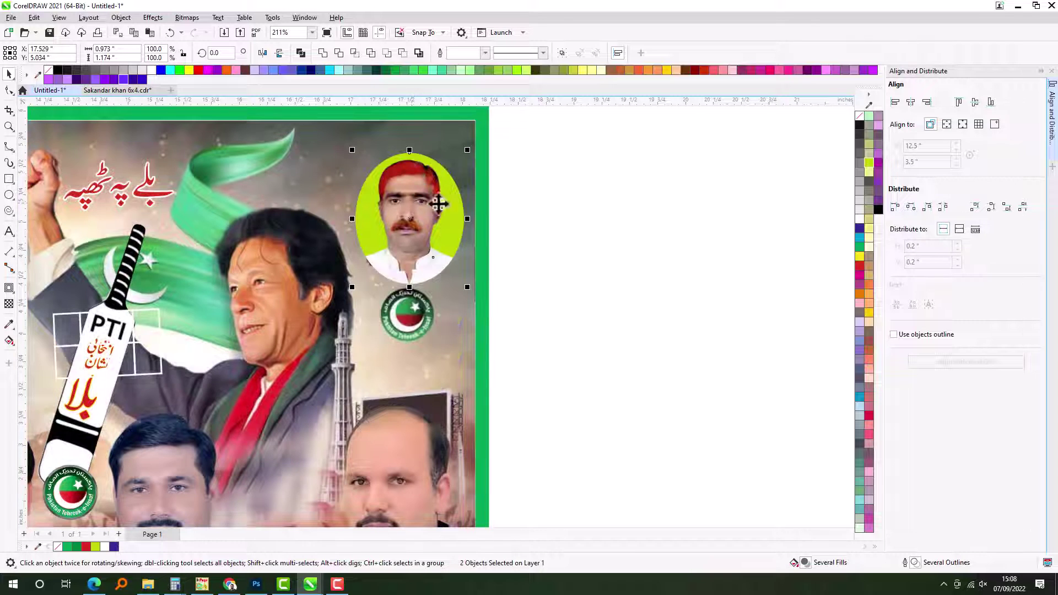
Step: Place the oval portrait directly beneath the fist emblem and shift the corner portrait below it slightly lower
{"action": "scroll", "coordinate": [444, 209], "scroll_direction": "down", "scroll_amount": 2}
{"action": "left_click_drag", "start_coordinate": [445, 209], "coordinate": [406, 279]}
{"action": "scroll", "coordinate": [488, 253], "scroll_direction": "up", "scroll_amount": 3}
{"action": "scroll", "coordinate": [397, 307], "scroll_direction": "down", "scroll_amount": 2}
{"action": "left_click", "coordinate": [395, 388]}
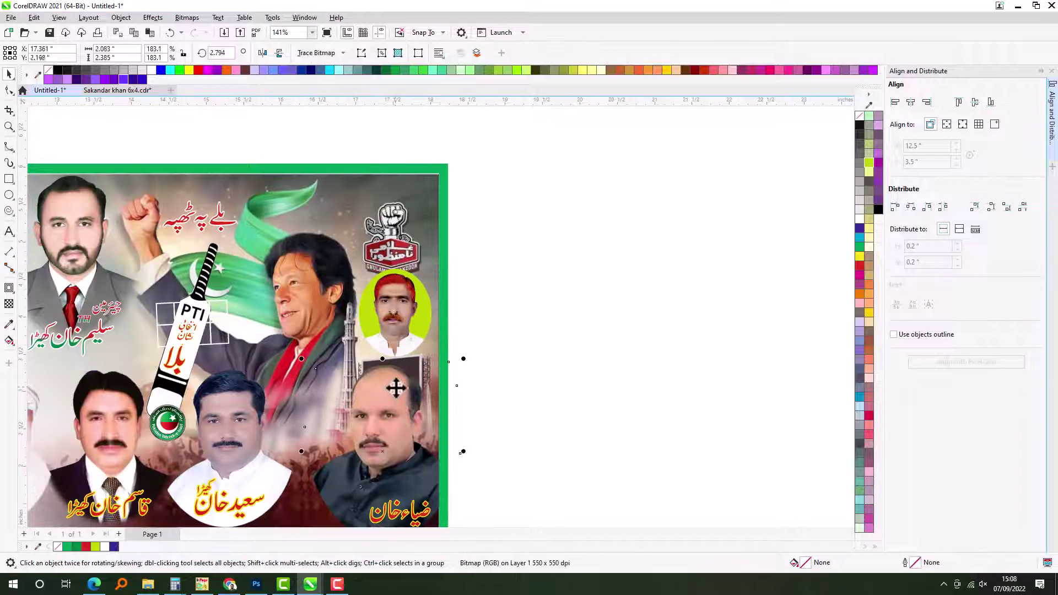
{"action": "left_click_drag", "start_coordinate": [395, 388], "coordinate": [395, 398]}
Step: Clear the yellow-green fill from the oval portrait frame and enlarge the frame to about 1.06 by 1.28 in
{"action": "left_click", "coordinate": [395, 319]}
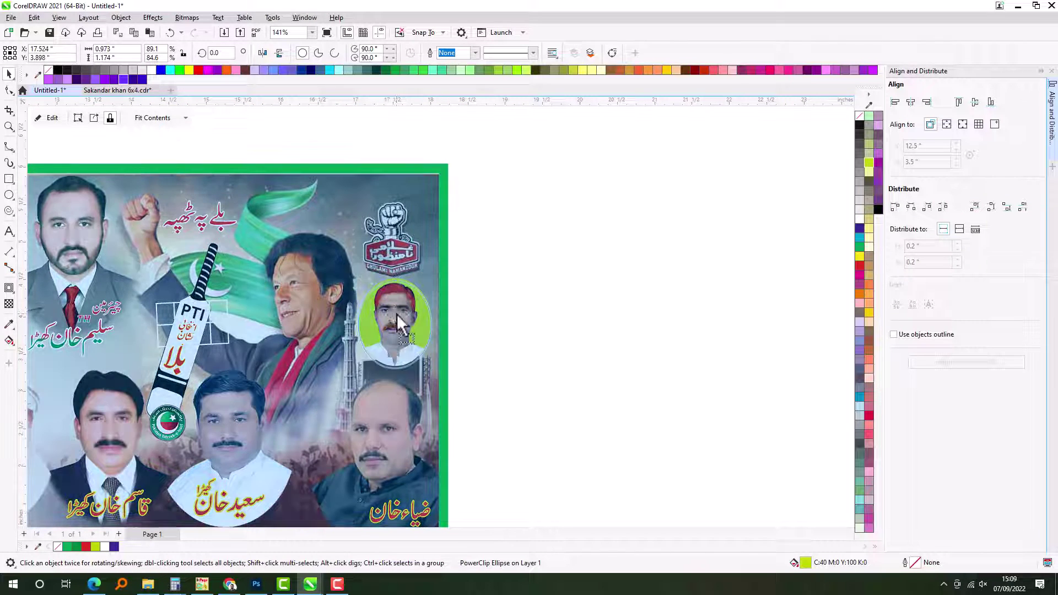
{"action": "left_click_drag", "start_coordinate": [397, 313], "coordinate": [389, 323]}
{"action": "left_click", "coordinate": [862, 118]}
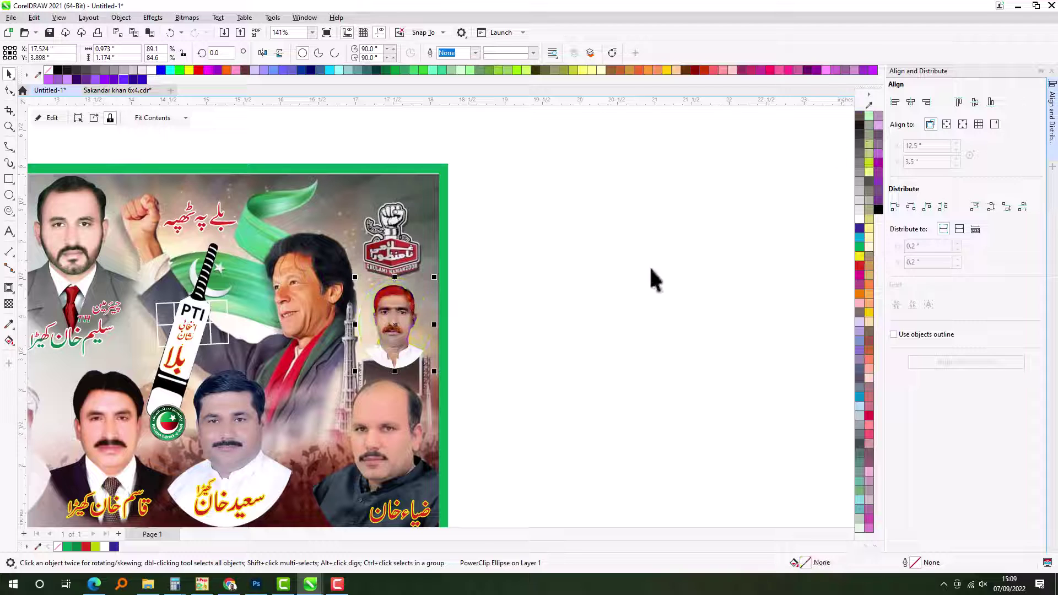
{"action": "left_click_drag", "start_coordinate": [435, 278], "coordinate": [441, 274]}
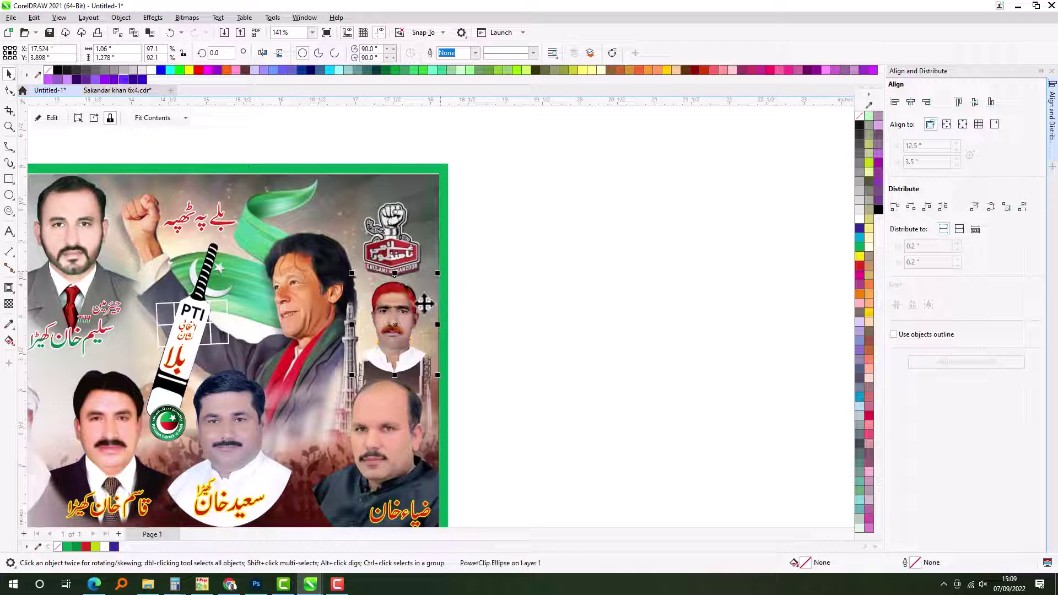
Step: Position the red-capped man's name caption in front of his portrait, across the chest
{"action": "left_click_drag", "start_coordinate": [358, 363], "coordinate": [401, 361]}
{"action": "key", "text": "Escape"}
{"action": "scroll", "coordinate": [482, 320], "scroll_direction": "down", "scroll_amount": 2}
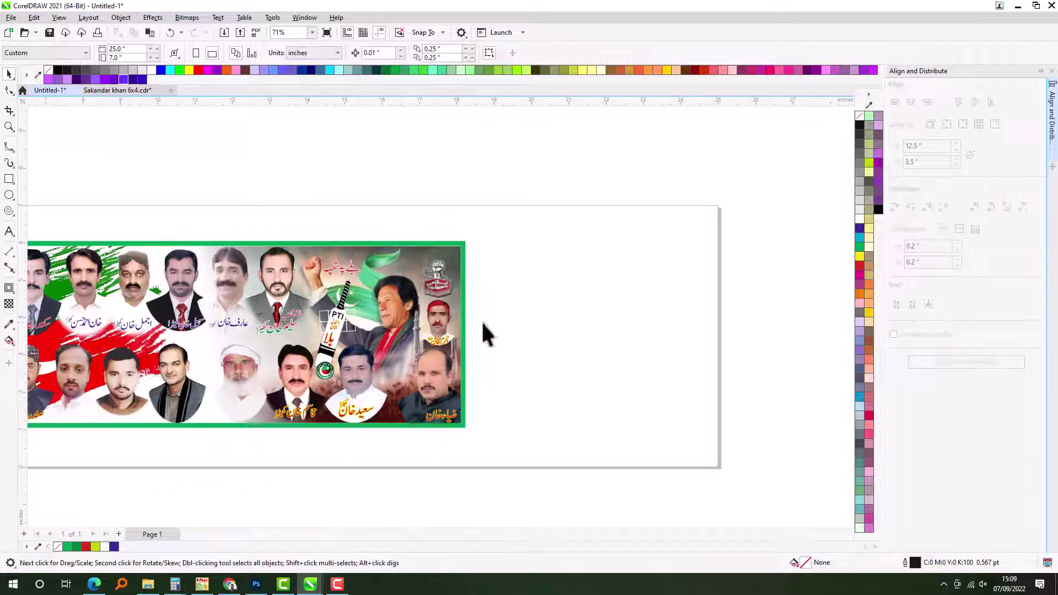
{"action": "left_click_drag", "start_coordinate": [504, 284], "coordinate": [397, 373]}
{"action": "key", "text": "Escape"}
{"action": "scroll", "coordinate": [526, 350], "scroll_direction": "down", "scroll_amount": 1}
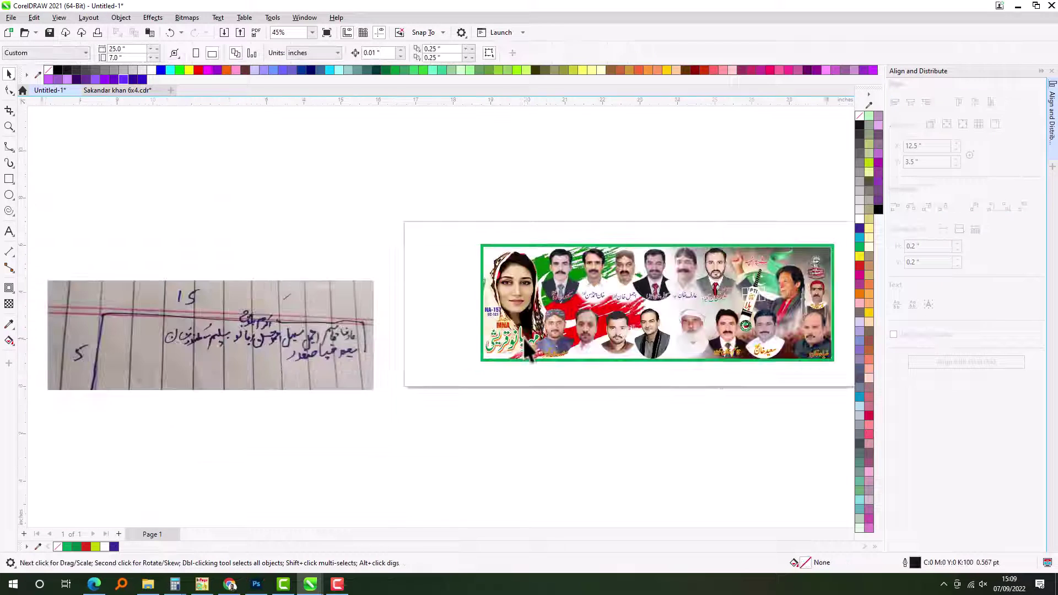
Step: Try green and blue fills for the banner's background rectangle and restore the white background
{"action": "scroll", "coordinate": [479, 243], "scroll_direction": "up", "scroll_amount": 2}
{"action": "key", "text": "space"}
{"action": "left_click", "coordinate": [496, 253]}
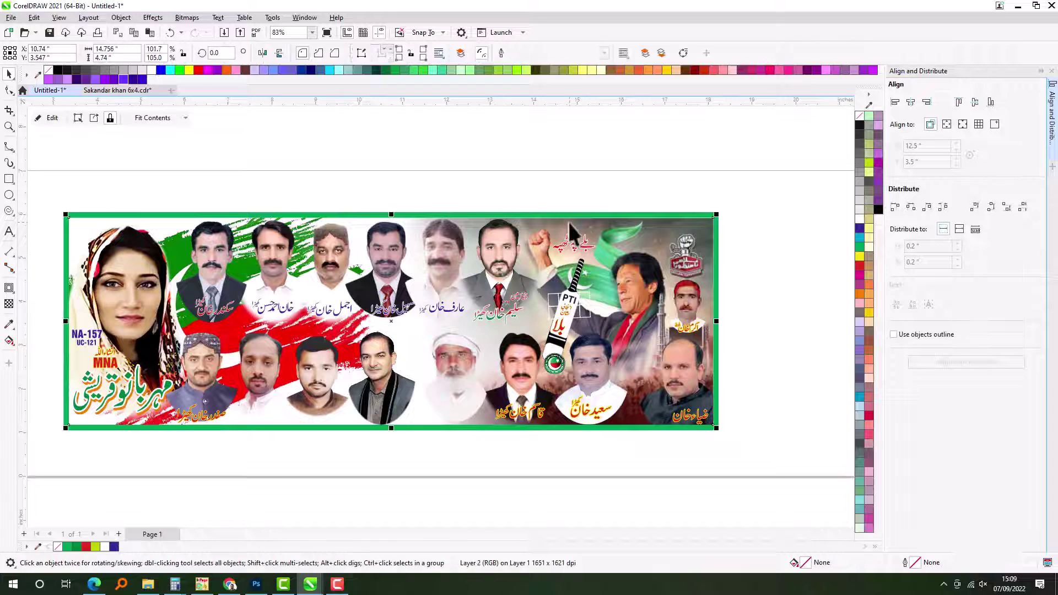
{"action": "left_click", "coordinate": [861, 225]}
{"action": "key", "text": "ctrl+z"}
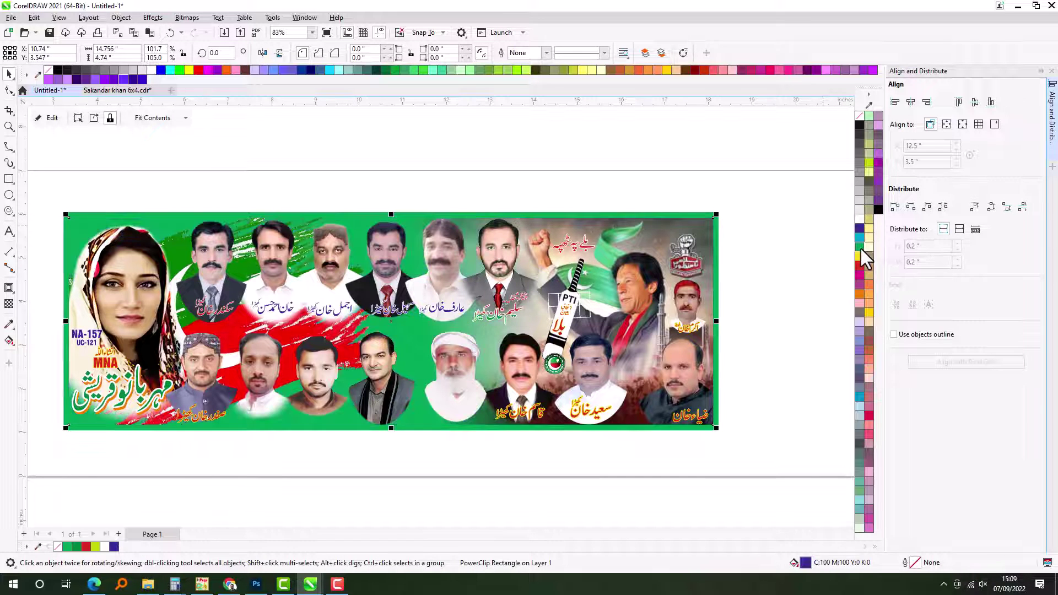
{"action": "left_click", "coordinate": [860, 226]}
{"action": "left_click", "coordinate": [858, 218]}
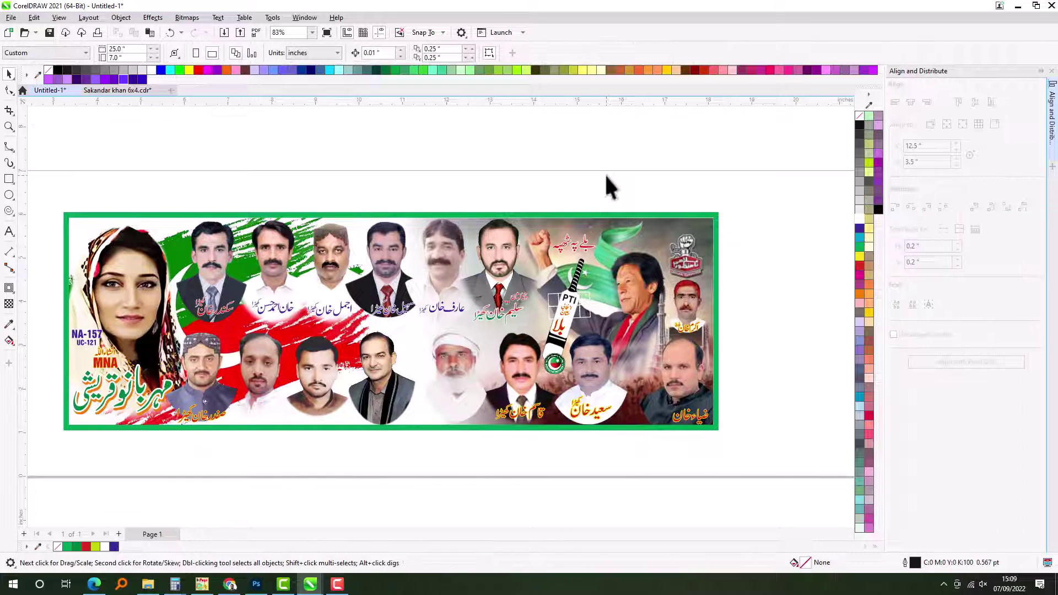
Step: Adjust the fountain transparency that fades the Imran Khan photo's left side inside the banner's PowerClip background, and finish editing its contents
{"action": "right_click", "coordinate": [657, 229]}
{"action": "left_click", "coordinate": [684, 248]}
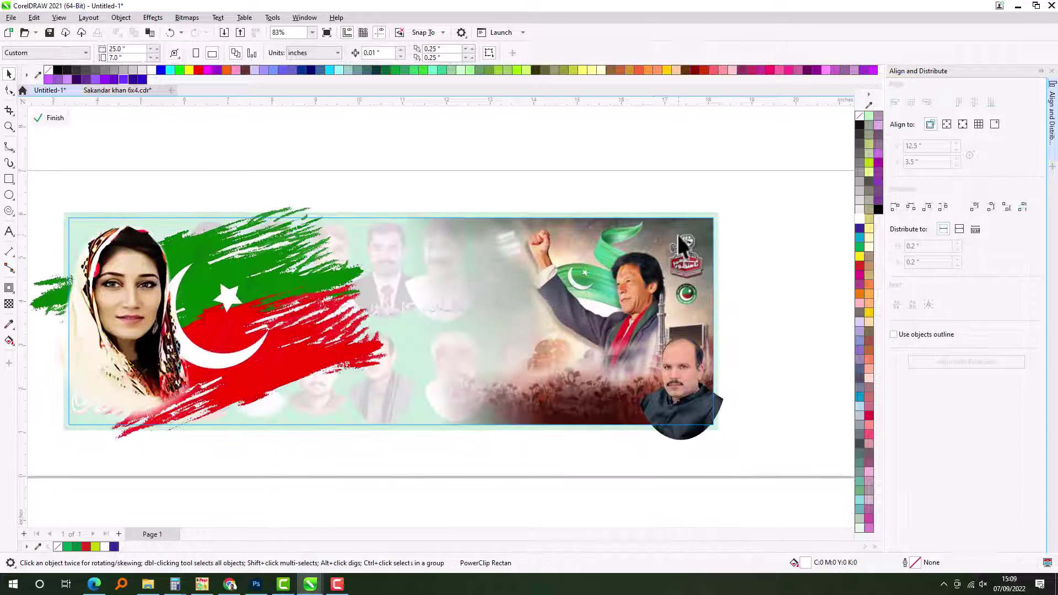
{"action": "left_click", "coordinate": [9, 304]}
{"action": "left_click_drag", "start_coordinate": [421, 321], "coordinate": [523, 300]}
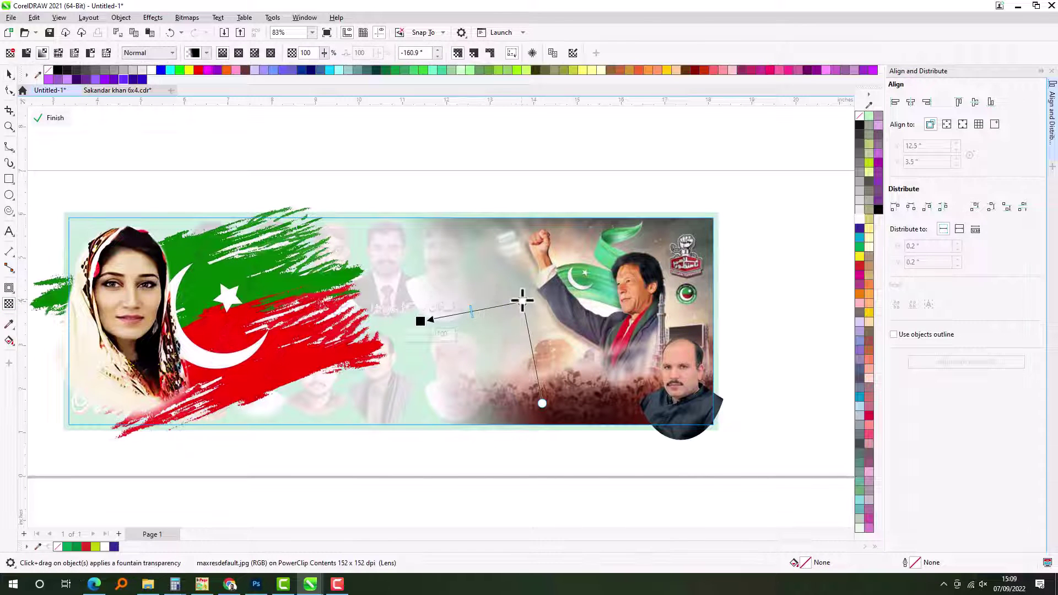
{"action": "left_click", "coordinate": [365, 134]}
{"action": "key", "text": "space"}
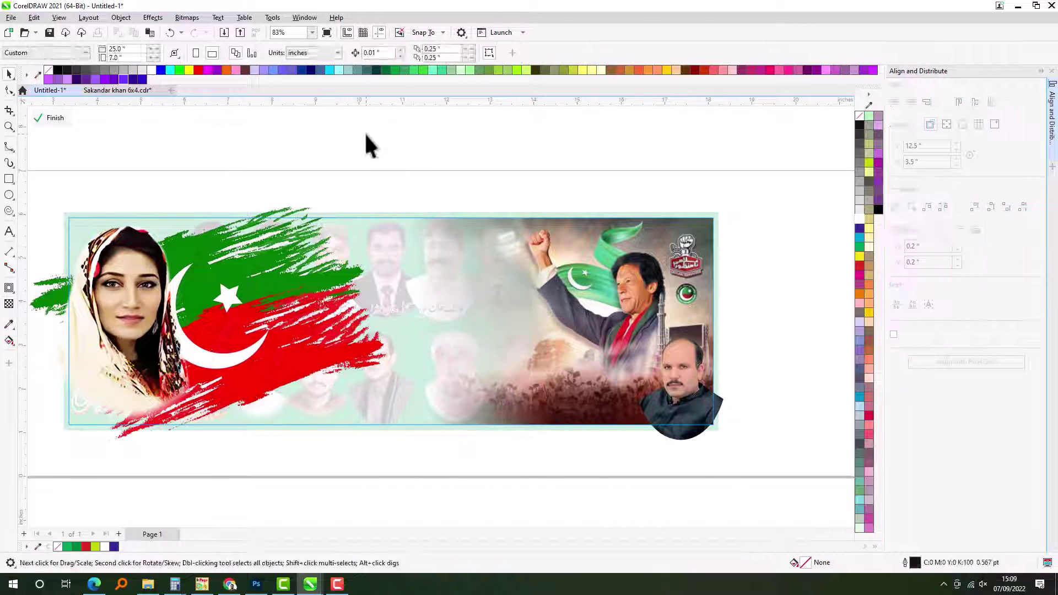
{"action": "left_click", "coordinate": [777, 180]}
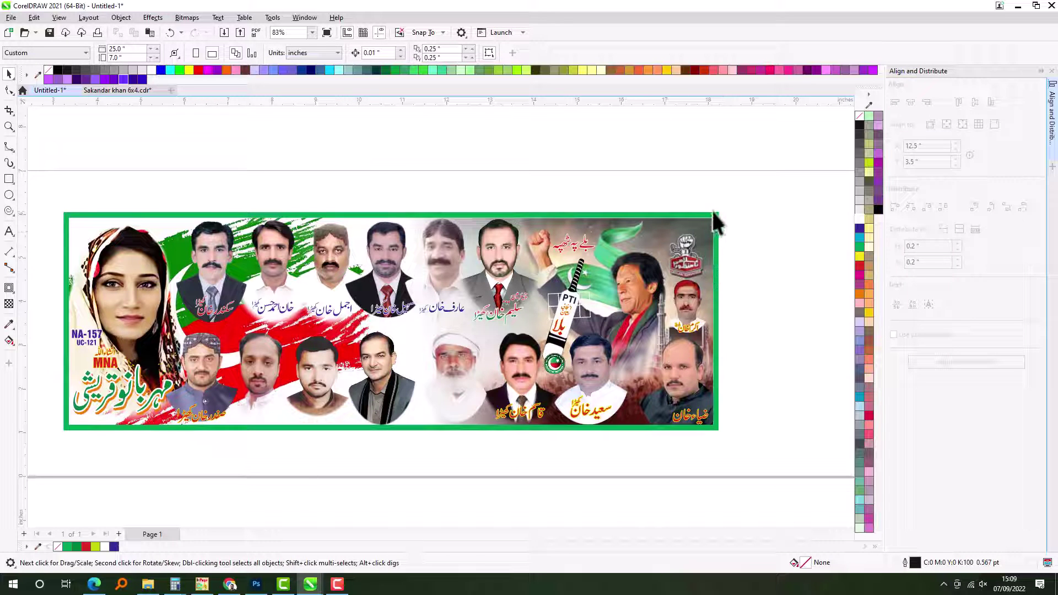
Step: Give the banner's PowerClip background rectangle a yellow 2.5 pt outline that scales with the object, and deselect it
{"action": "left_click", "coordinate": [95, 221]}
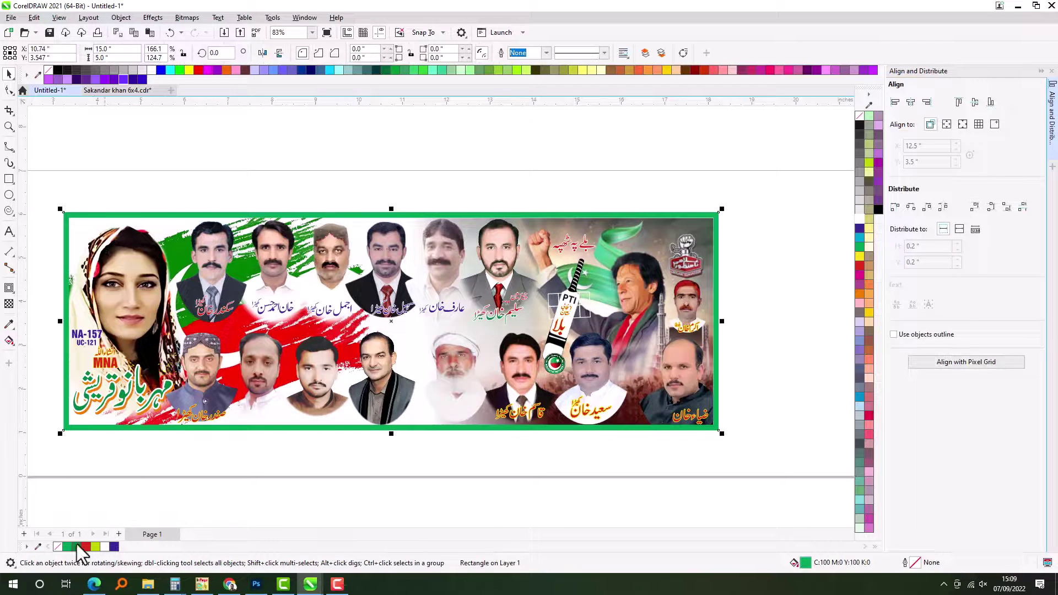
{"action": "key", "text": "Escape"}
{"action": "left_click", "coordinate": [138, 332]}
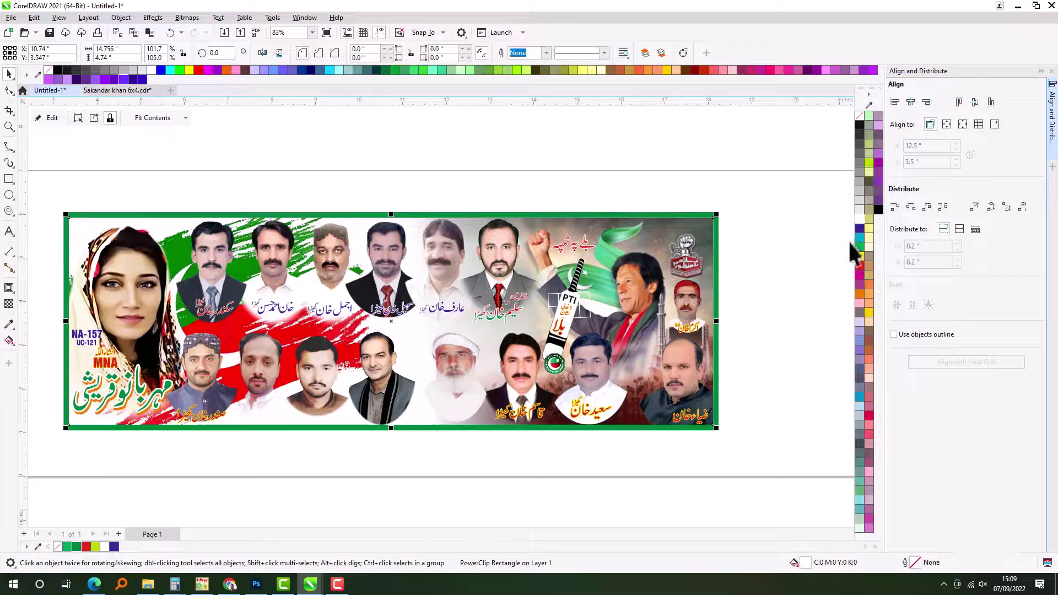
{"action": "key", "text": "F12"}
{"action": "type", "text": "2.5"}
{"action": "key", "text": "Return"}
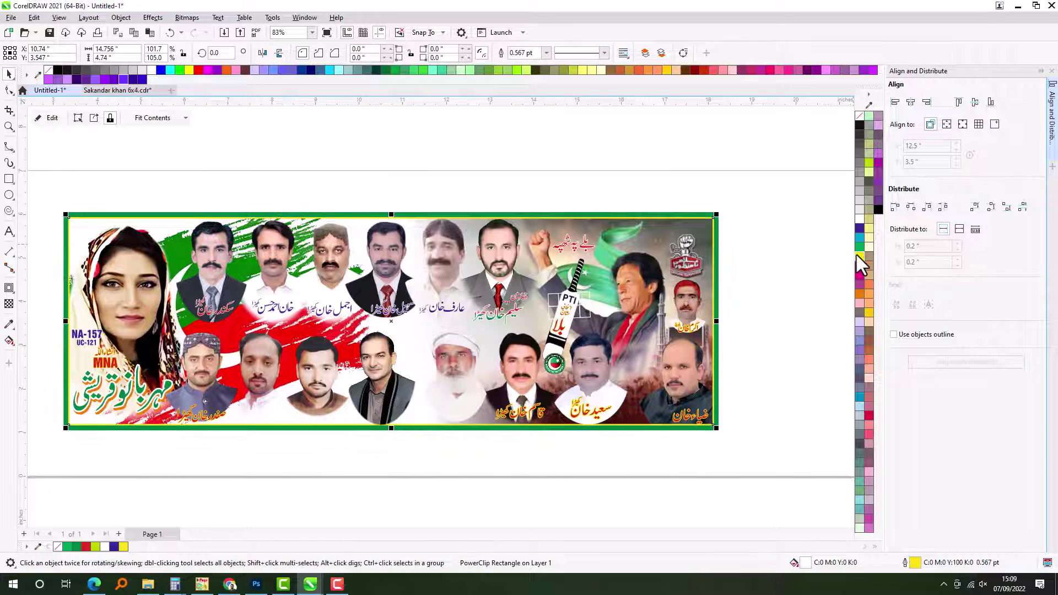
{"action": "key", "text": "F12"}
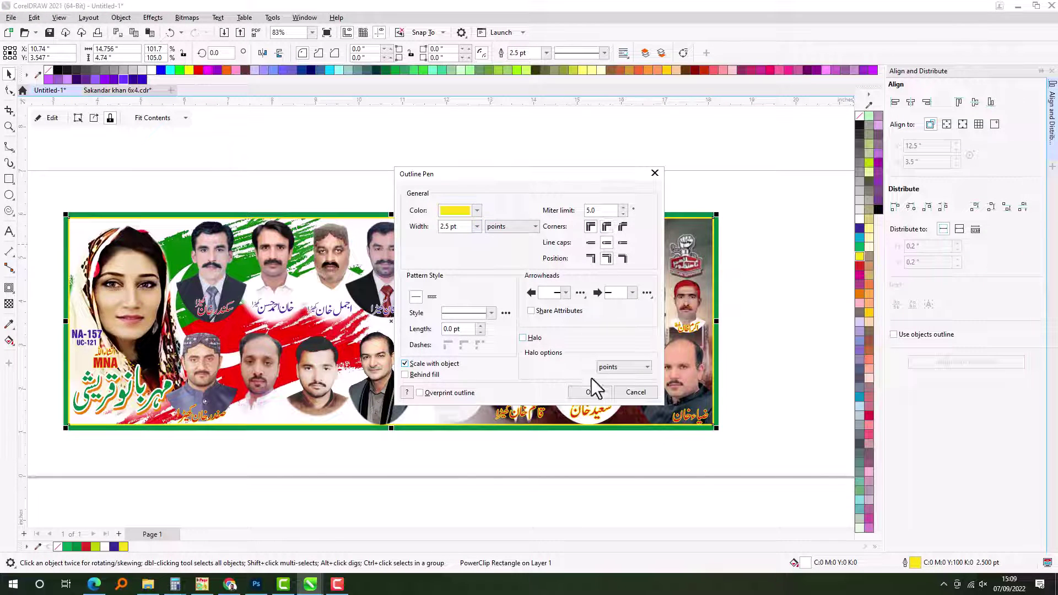
{"action": "left_click", "coordinate": [589, 392]}
{"action": "left_click", "coordinate": [482, 160]}
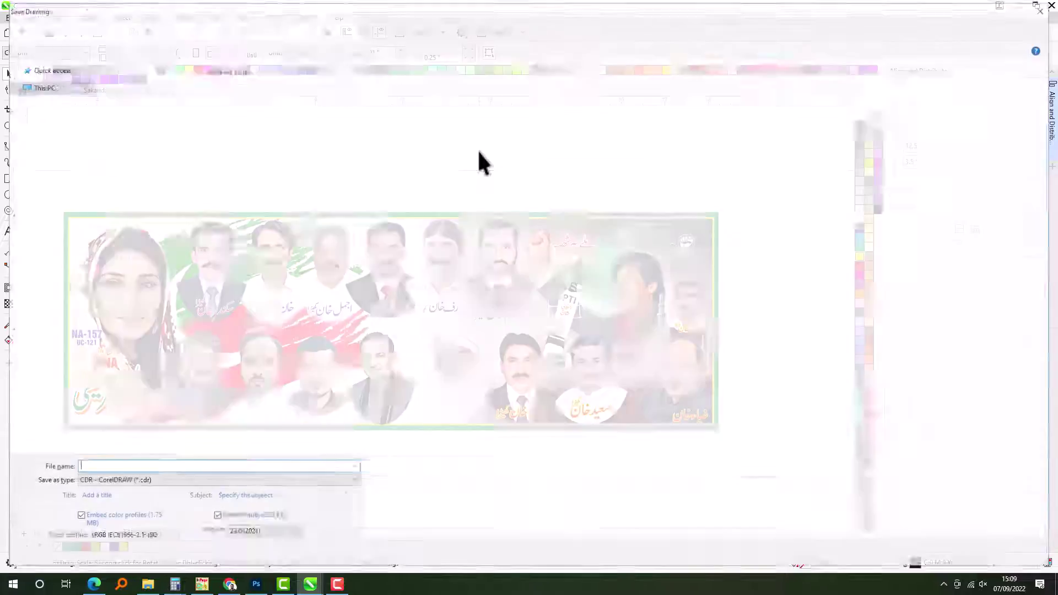